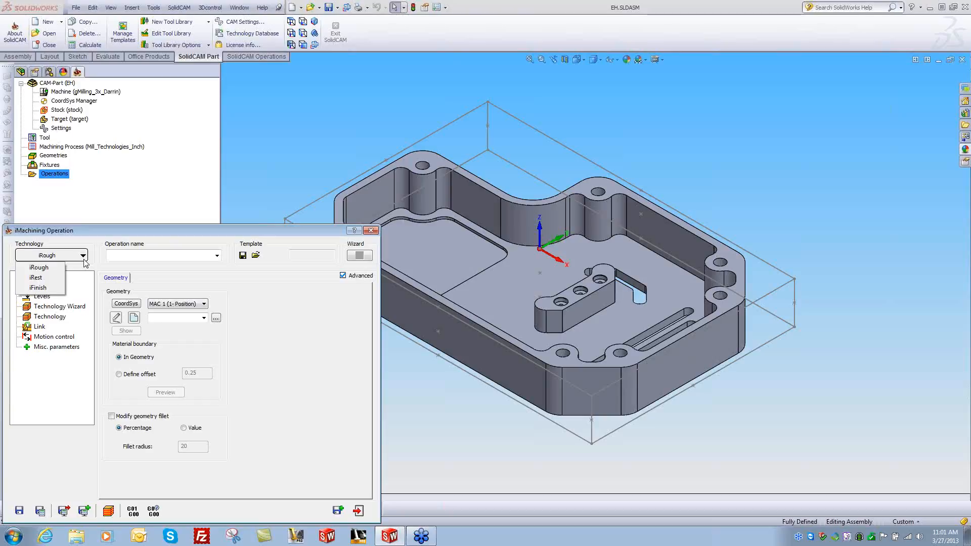
- Define the iRough geometry with Auto-constant Z chains along the pocket's upper inner edge and the base edge of the central island
left_click(476, 206)
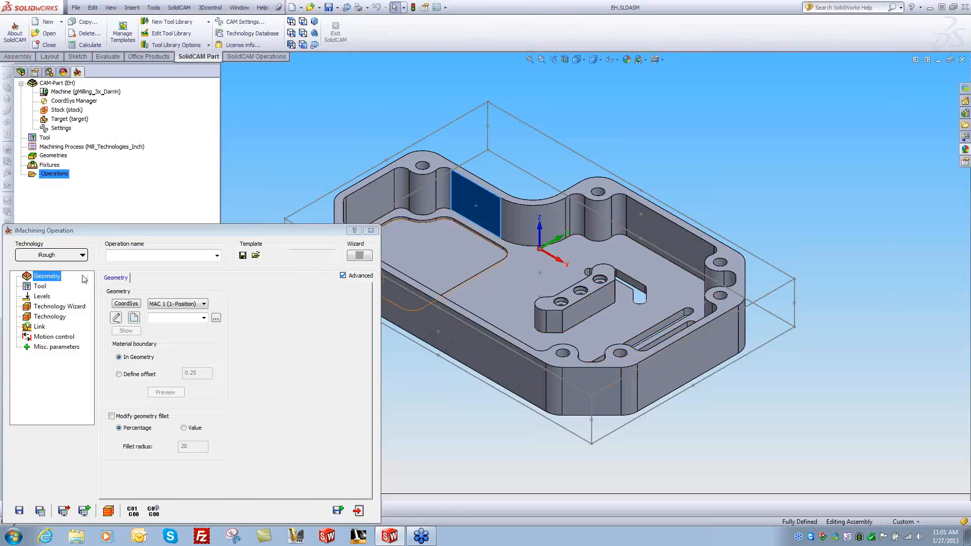
left_click(134, 319)
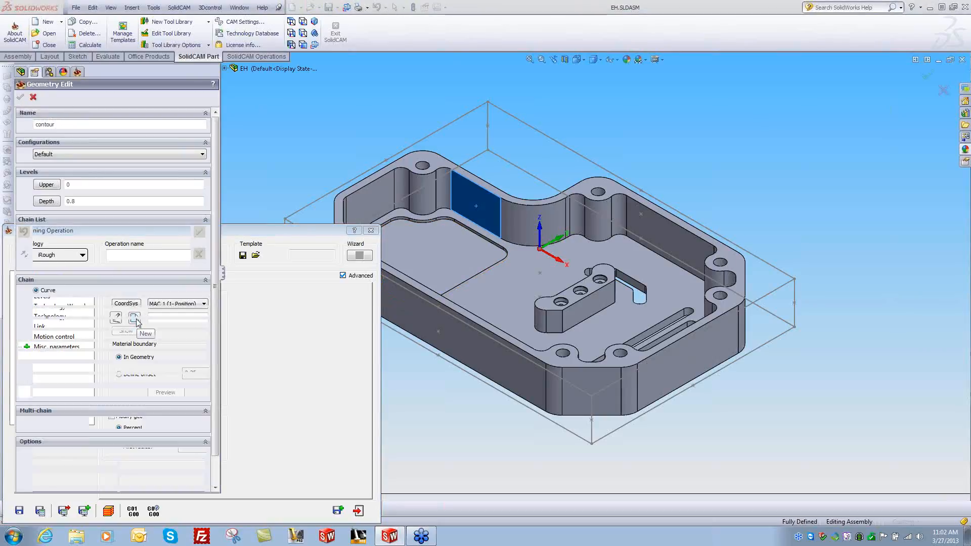
left_click(493, 191)
left_click(63, 378)
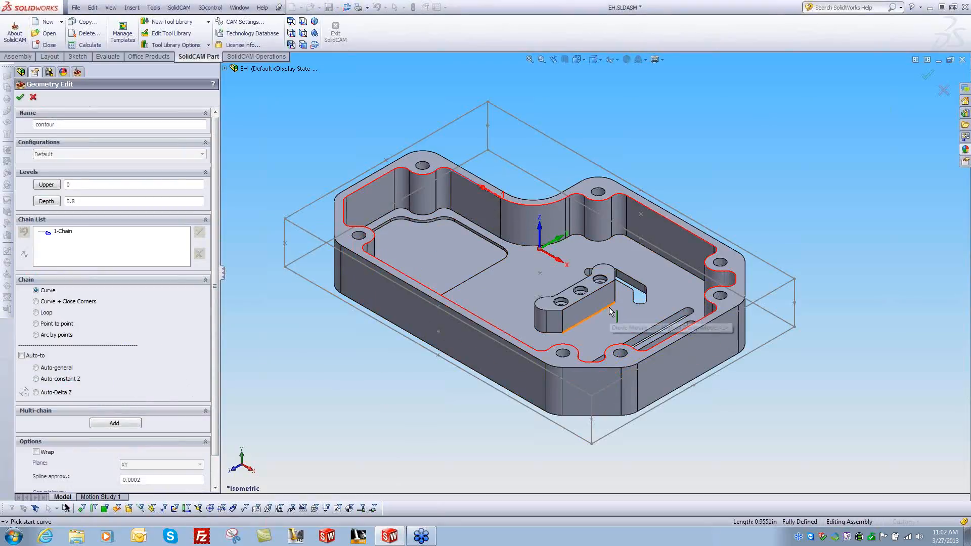
left_click(589, 317)
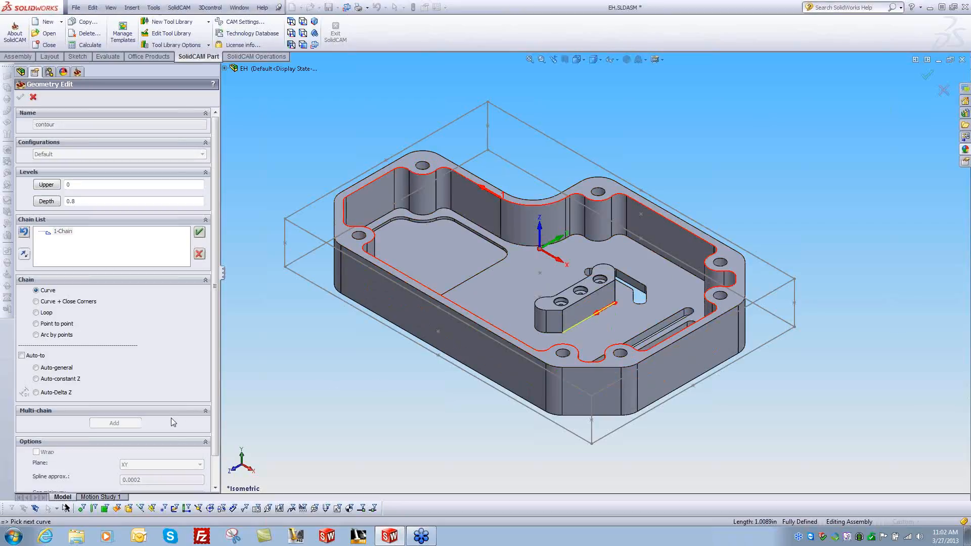
left_click(70, 379)
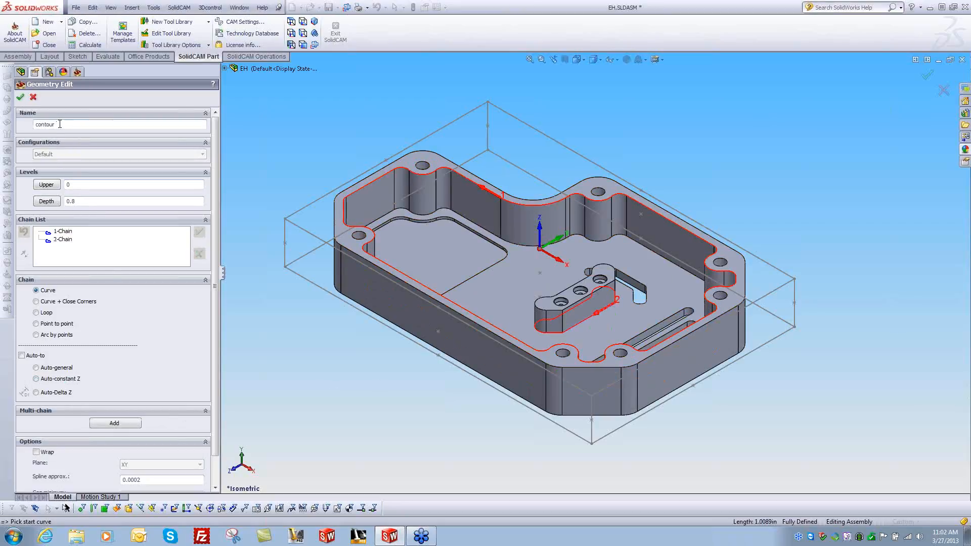
left_click(20, 97)
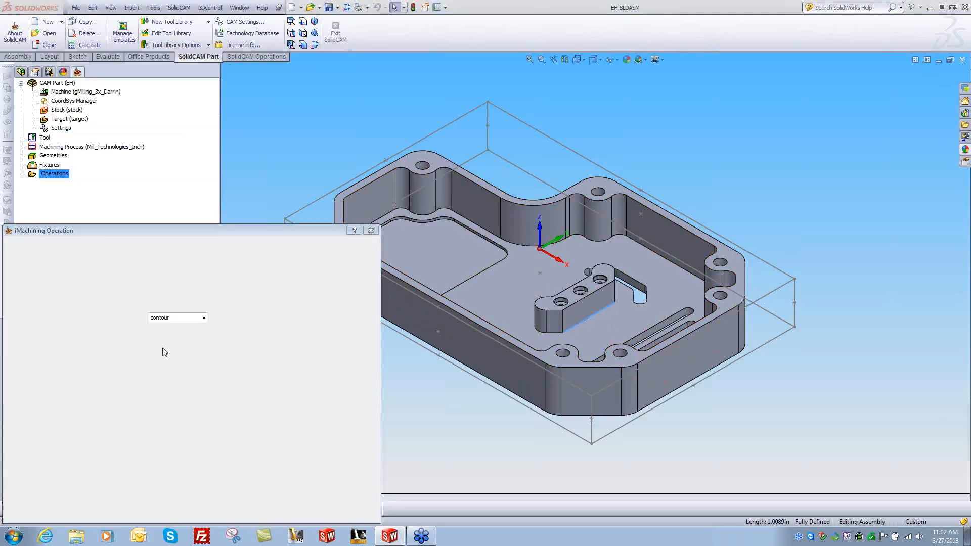
- Add a new end mill to the tool list and describe it as Ø0.375 4FL End Mill
left_click(164, 413)
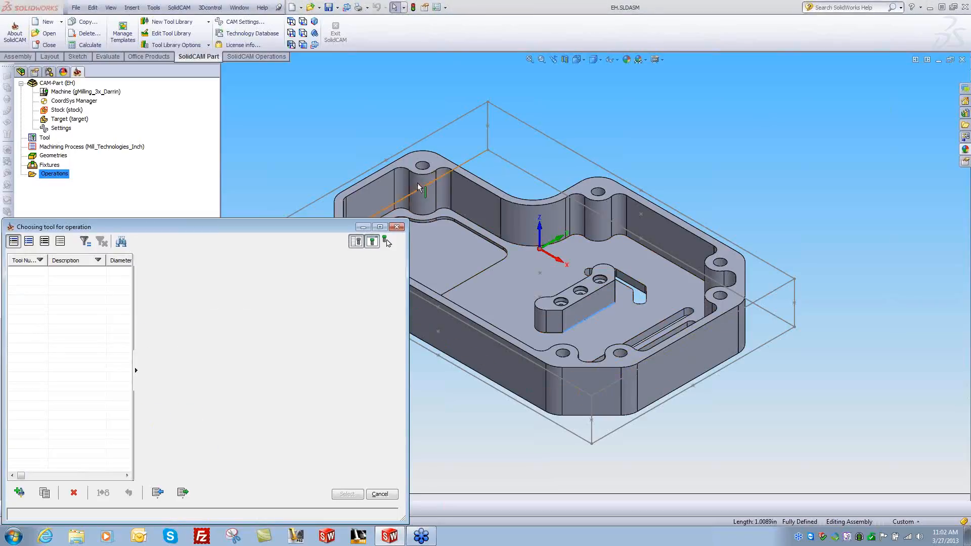
left_click(403, 171)
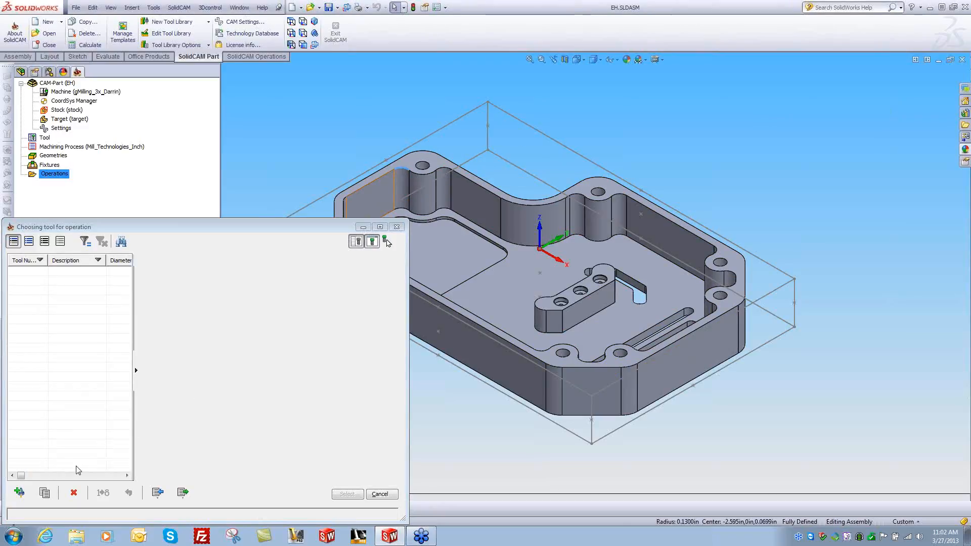
left_click(19, 492)
left_click(156, 296)
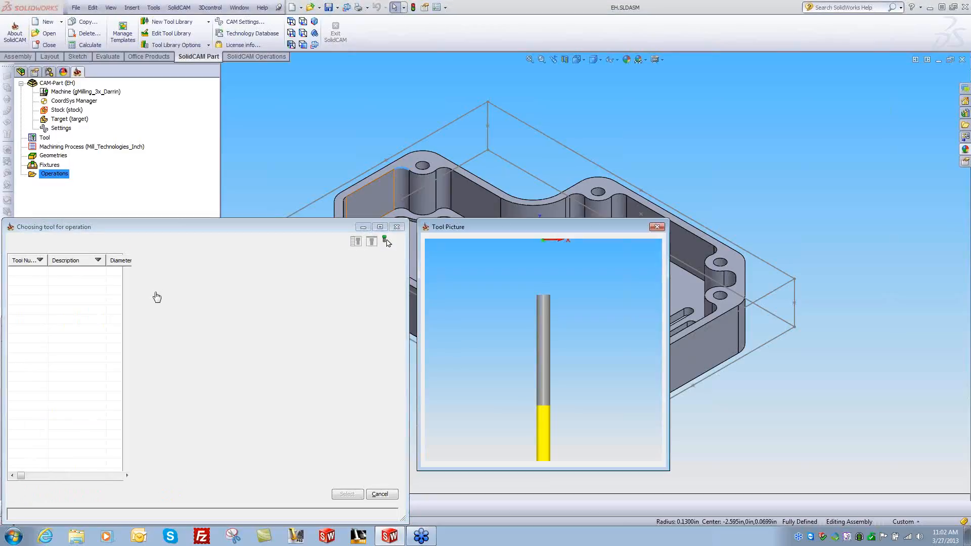
left_click(166, 288)
type("Ø0.375 4FL End Mill")
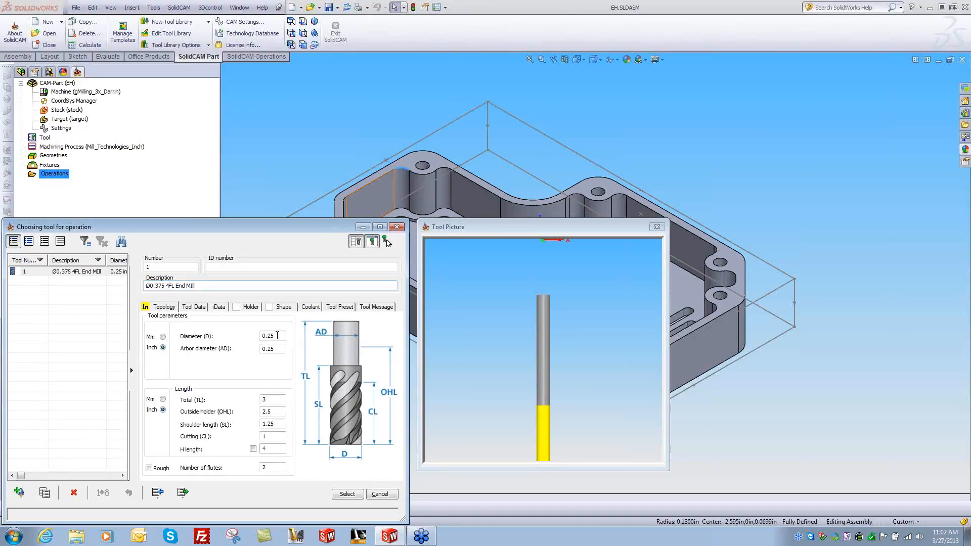
- Set the end mill's diameter to 0.375, its outside holder length to 1.75 and its shoulder length to 1.5 inches
double_click(270, 336)
type(".375")
key("Tab")
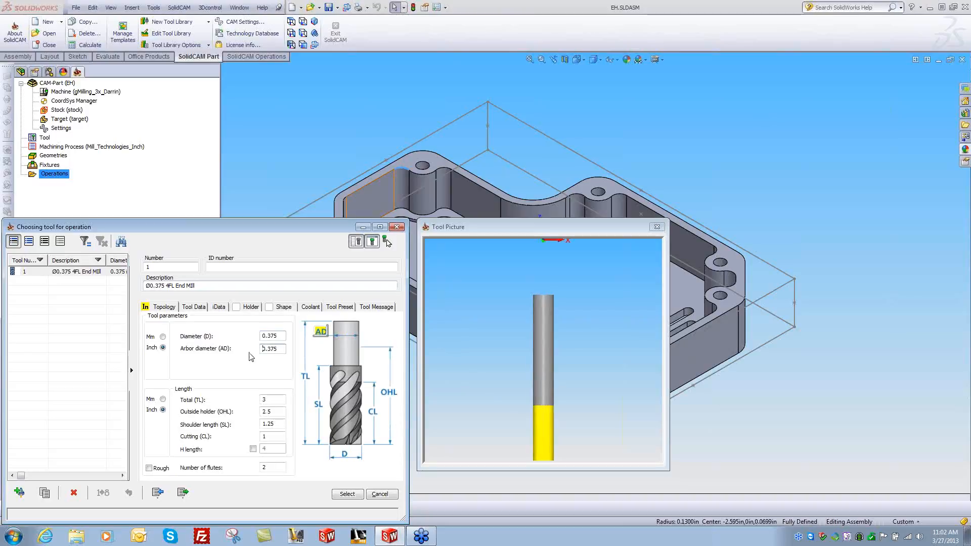
double_click(264, 411)
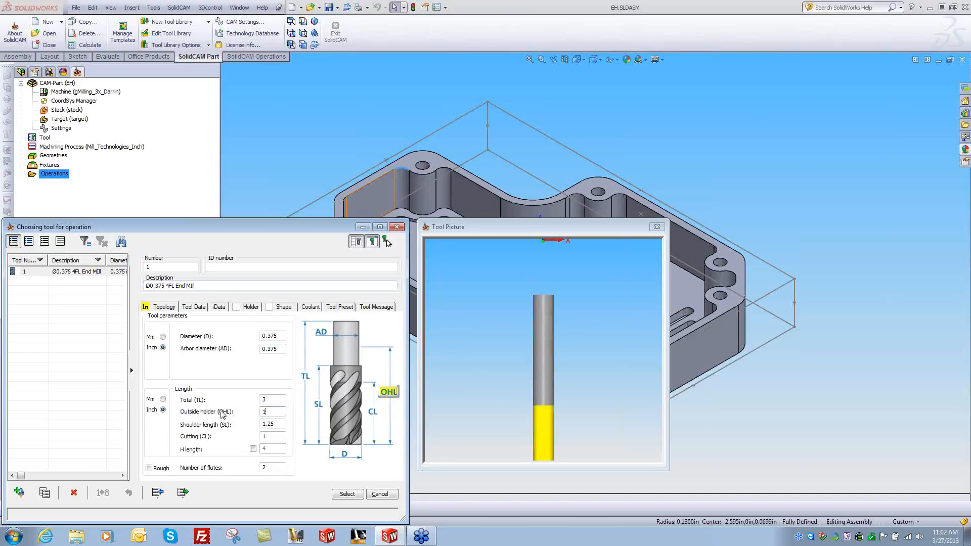
type("1.25")
key("Tab")
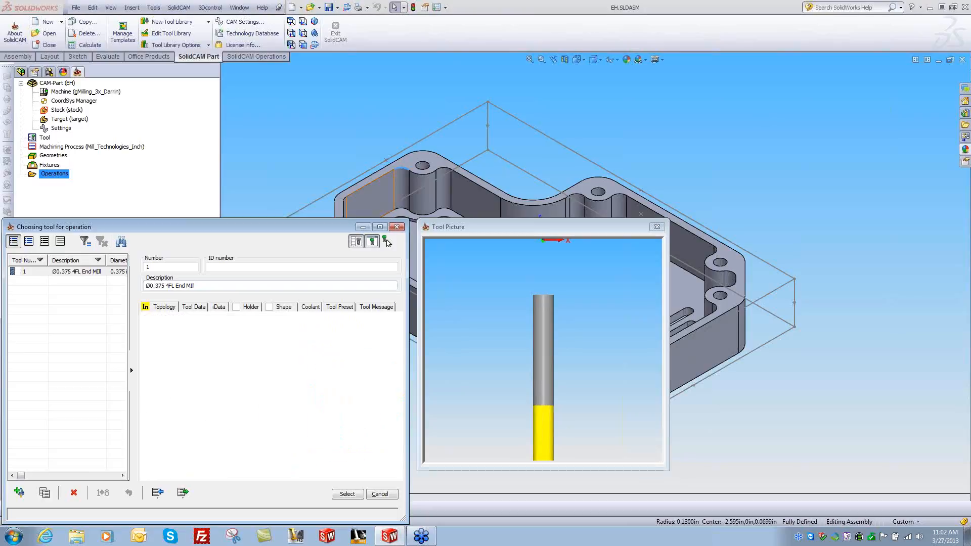
type("1")
key("Tab")
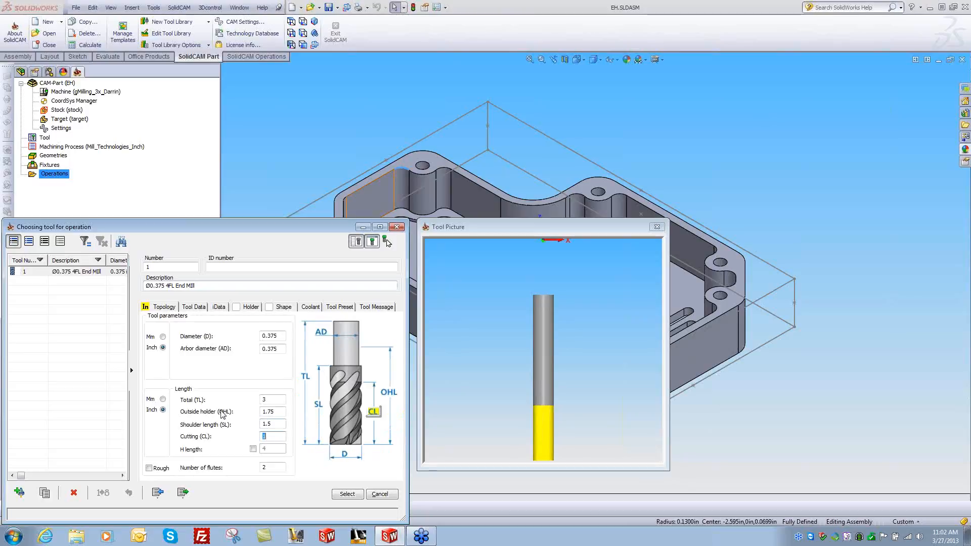
- Set the end mill's number of flutes to 4 and select it as the operation's tool
double_click(263, 468)
left_click(268, 437)
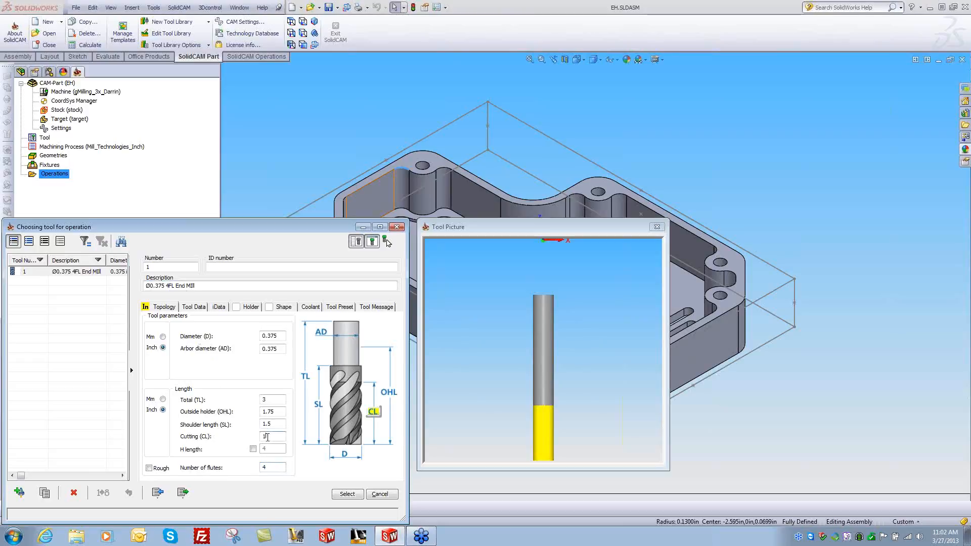
left_click(346, 495)
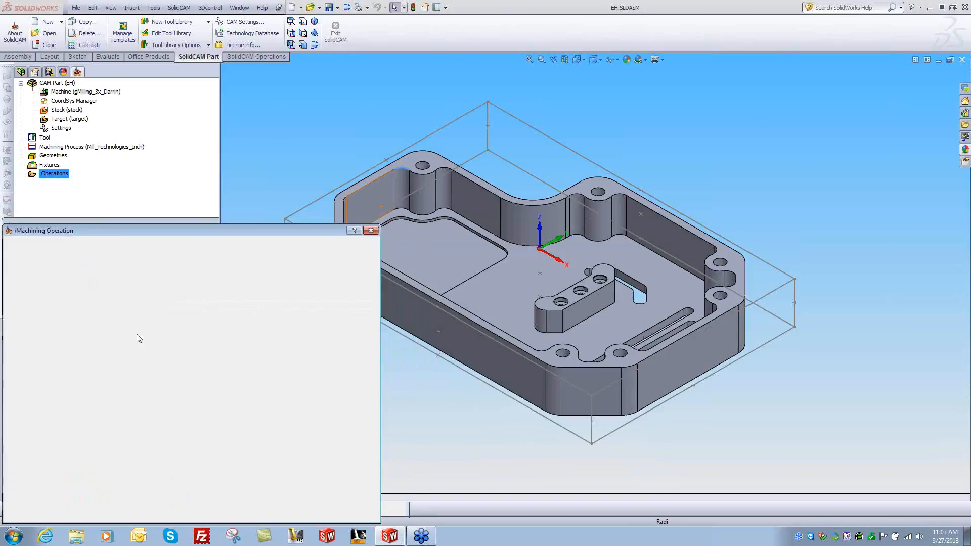
- Define the milling levels by picking the part's top face as upper level and the pocket floor as pocket depth
left_click(39, 297)
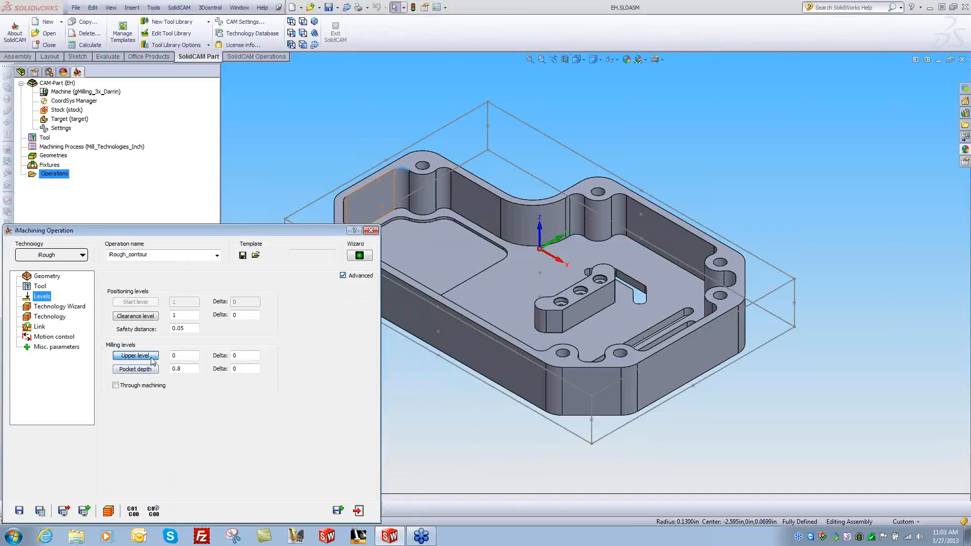
left_click(435, 162)
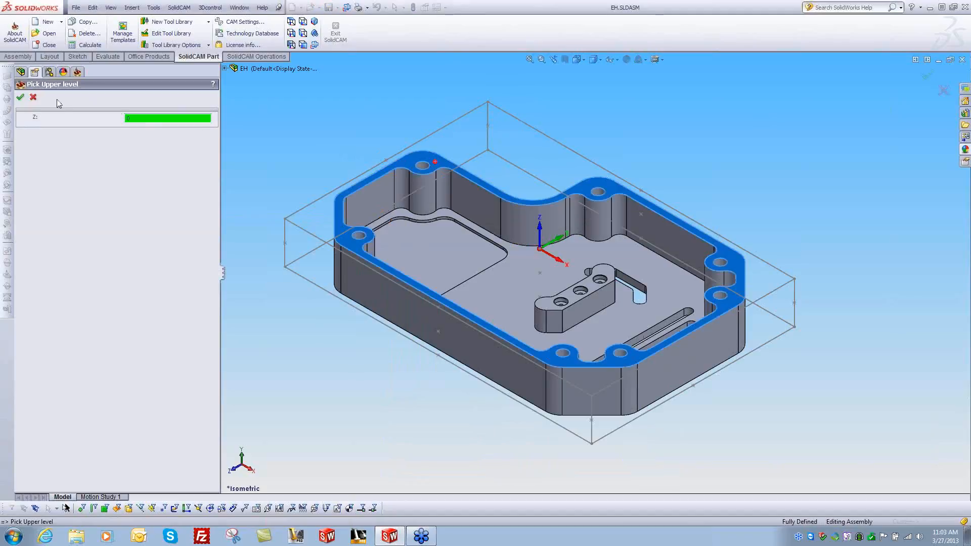
left_click(21, 98)
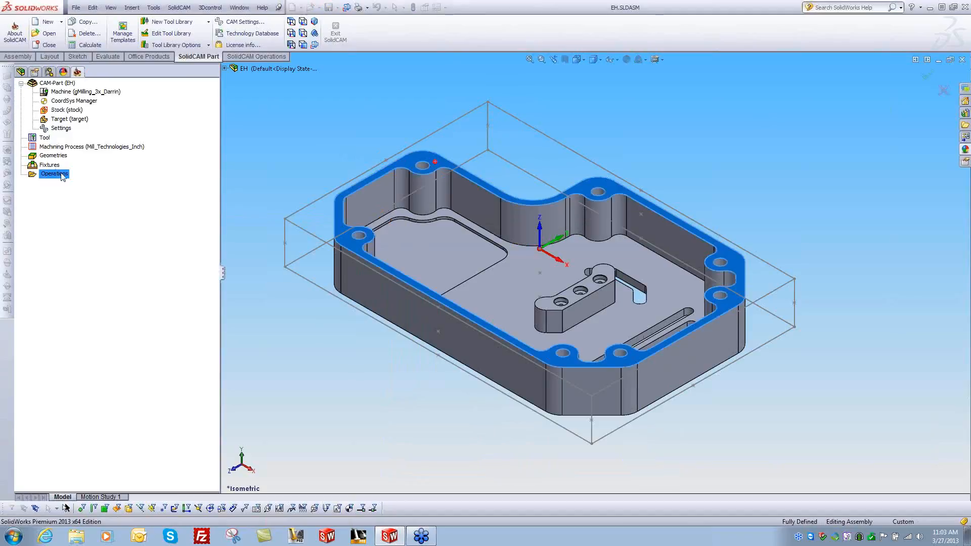
left_click(135, 369)
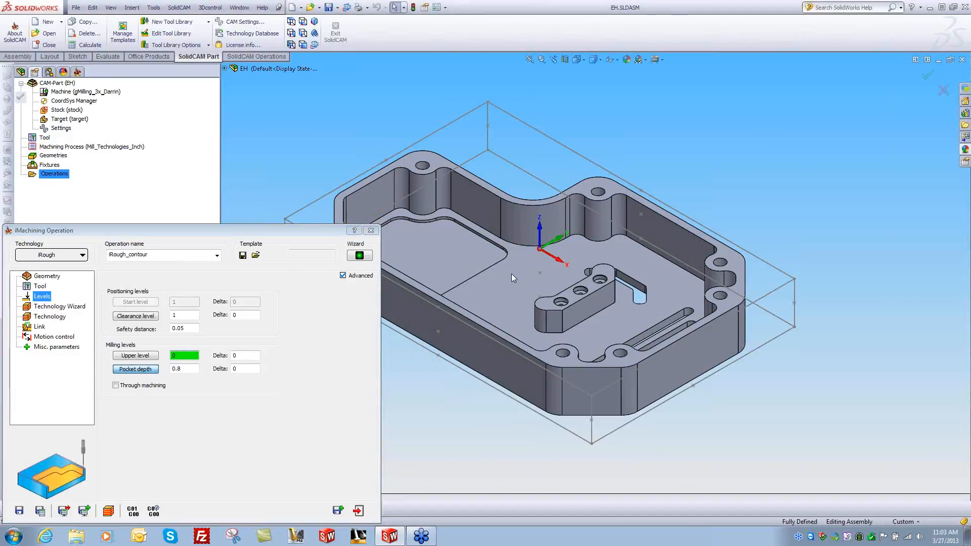
left_click(511, 274)
left_click(20, 98)
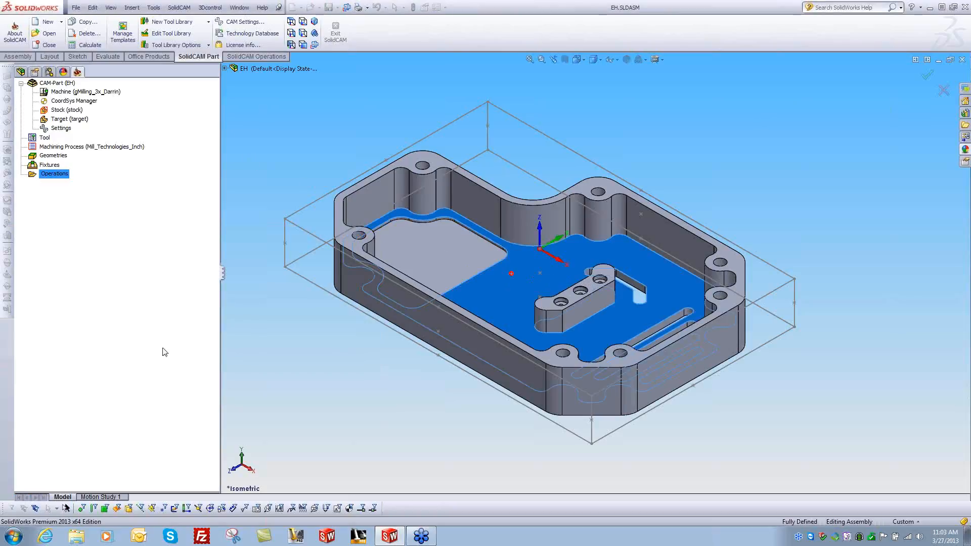
- Check the operation's wizard cutting conditions, calculate the iRough toolpath and inspect it on the part
left_click(60, 307)
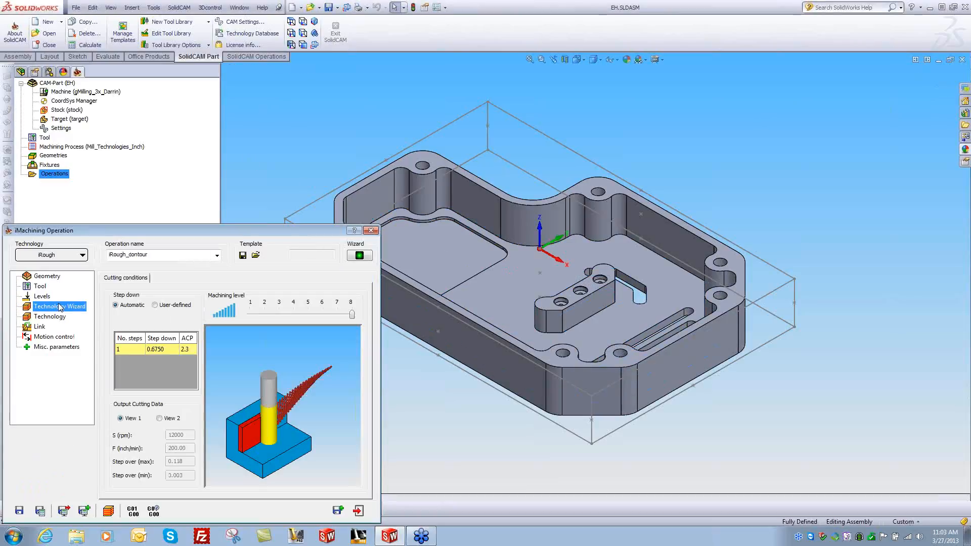
left_click(40, 511)
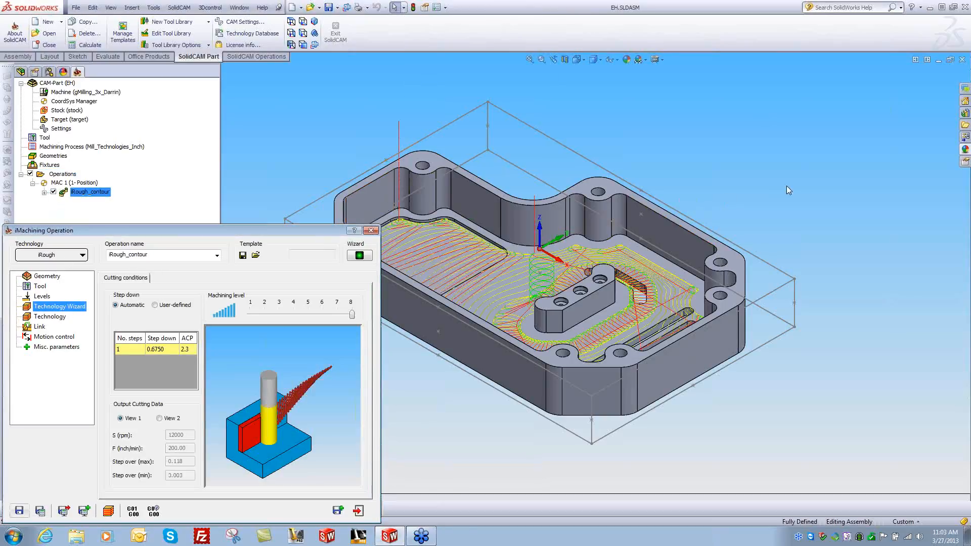
left_click(787, 186)
middle_click_drag(787, 186, 669, 201)
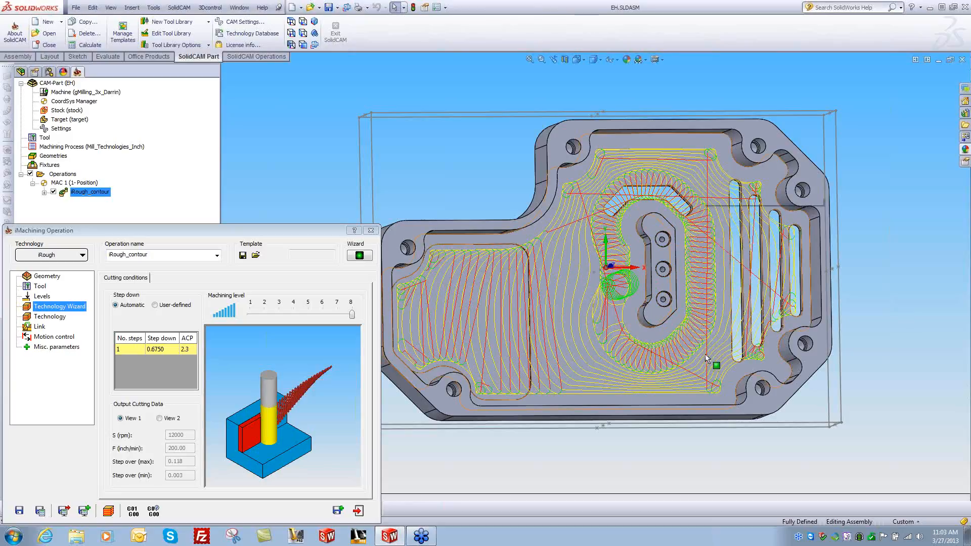
middle_click_drag(607, 187, 523, 205)
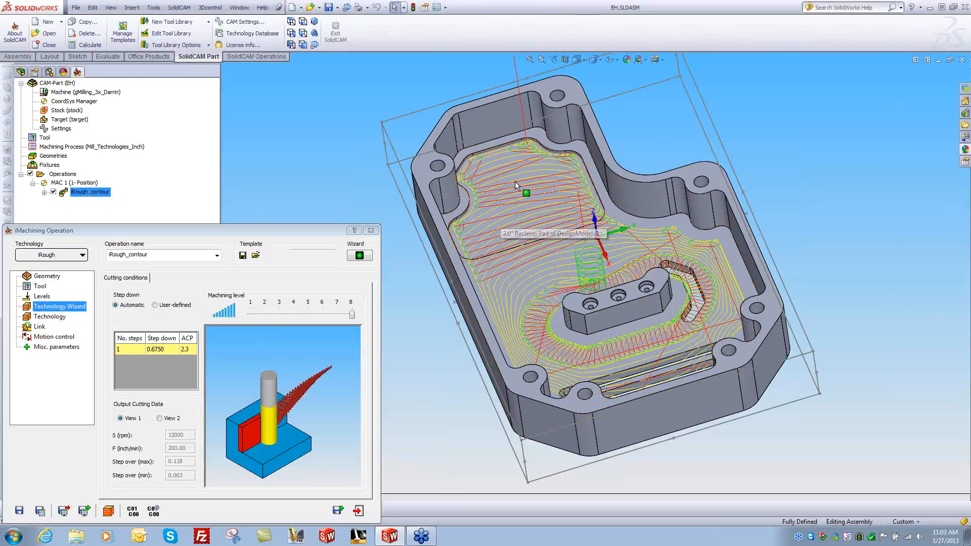
middle_click_drag(522, 186, 417, 235)
- Run a SolidVerify simulation of the roughing operation with the simulation data hidden
left_click(108, 511)
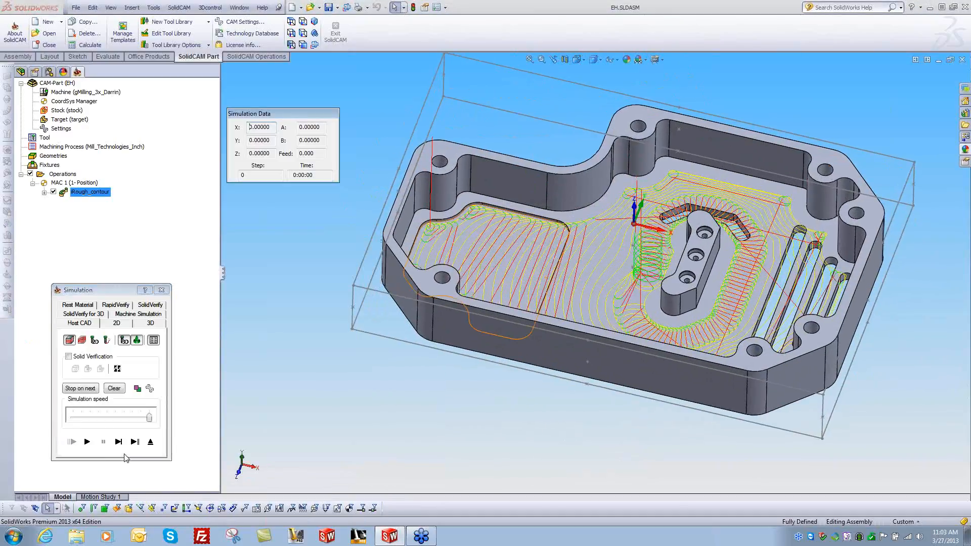
left_click(150, 305)
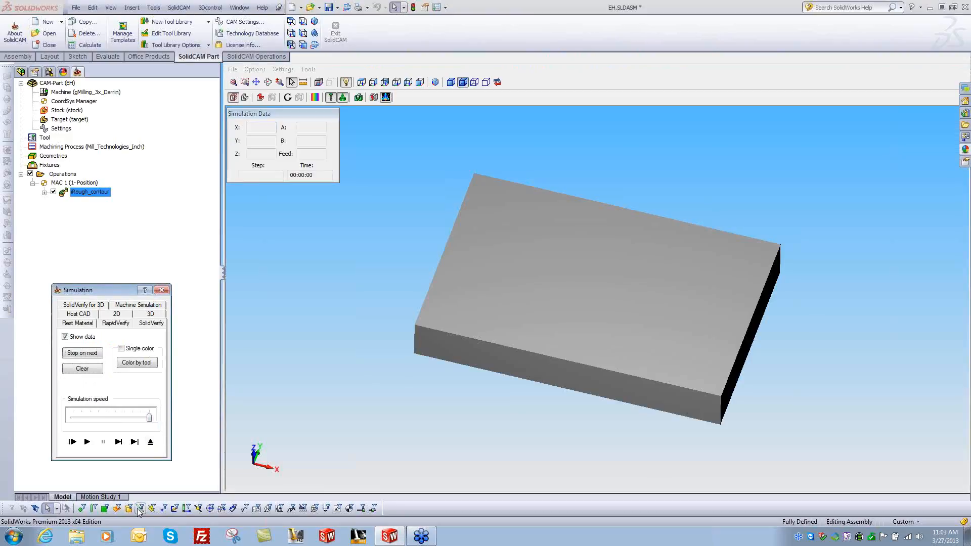
left_click(72, 339)
left_click(87, 442)
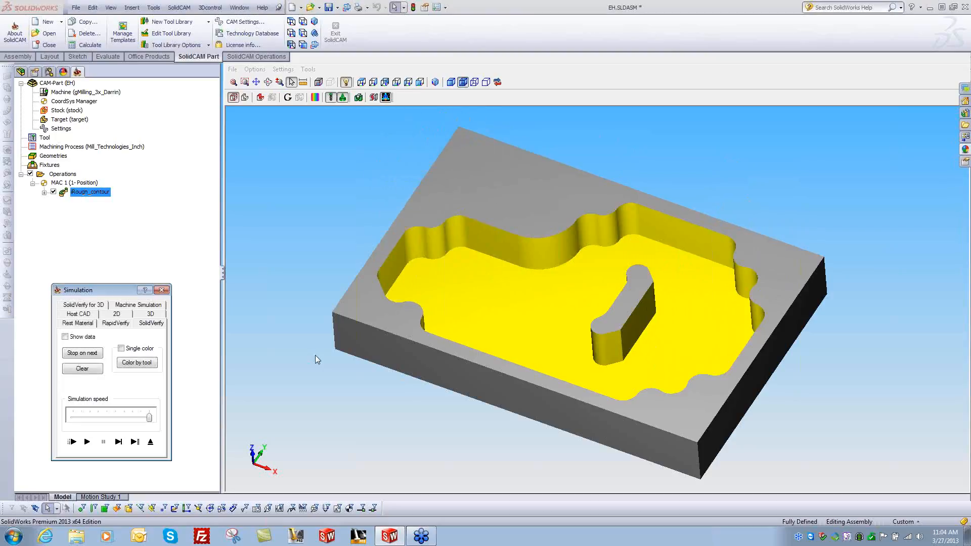
- Compare the simulated stock with the target part, examine the material left in the pocket's corner, and close the simulation
left_click(260, 98)
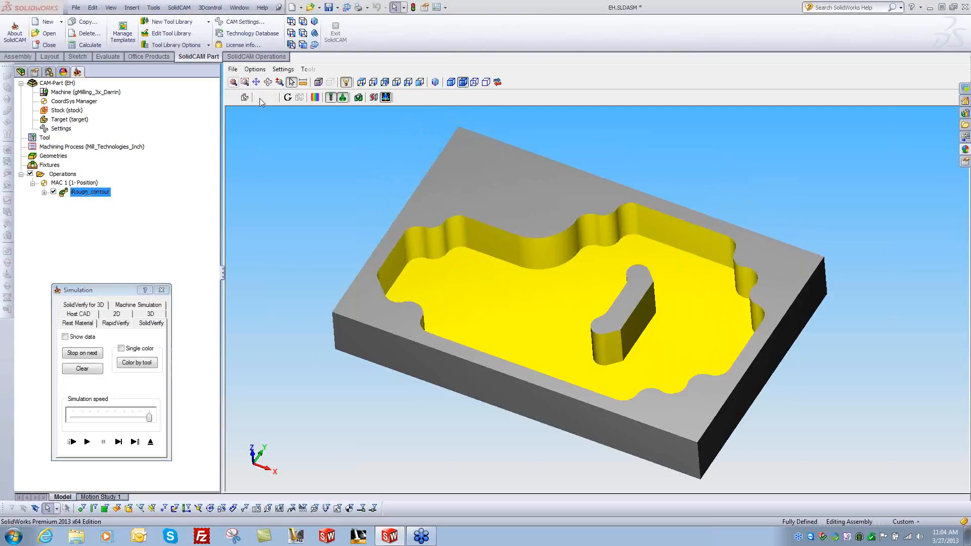
scroll(315, 174, "up", 10)
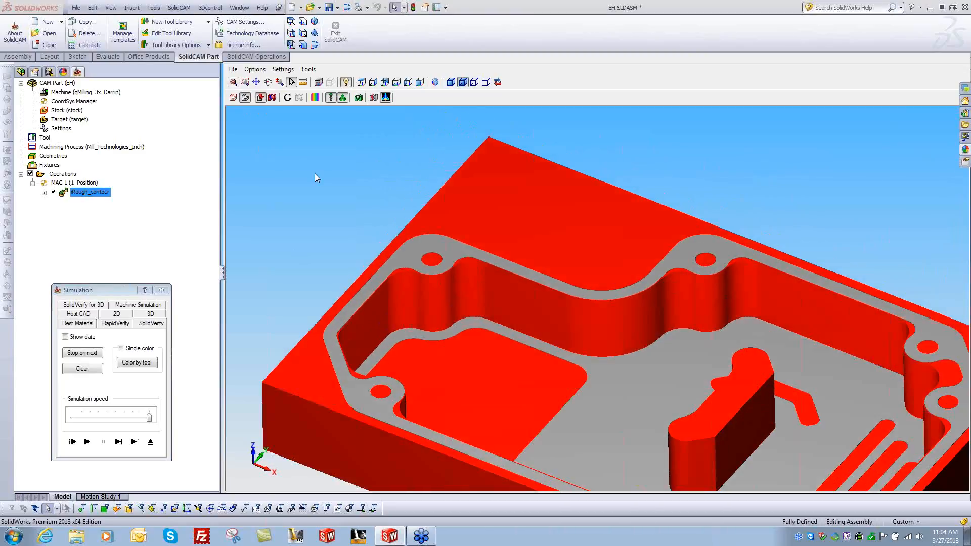
middle_click_drag(394, 314, 397, 314)
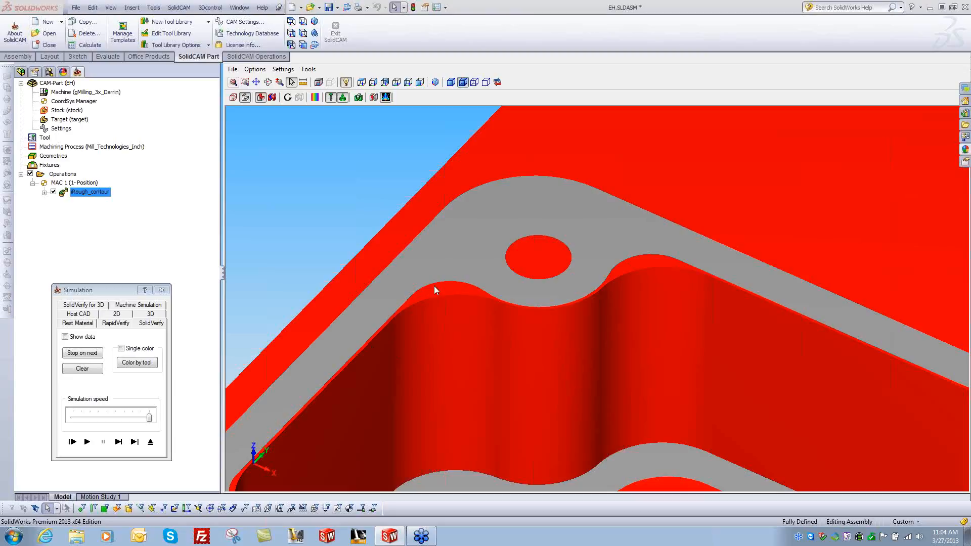
scroll(466, 291, "down", 10)
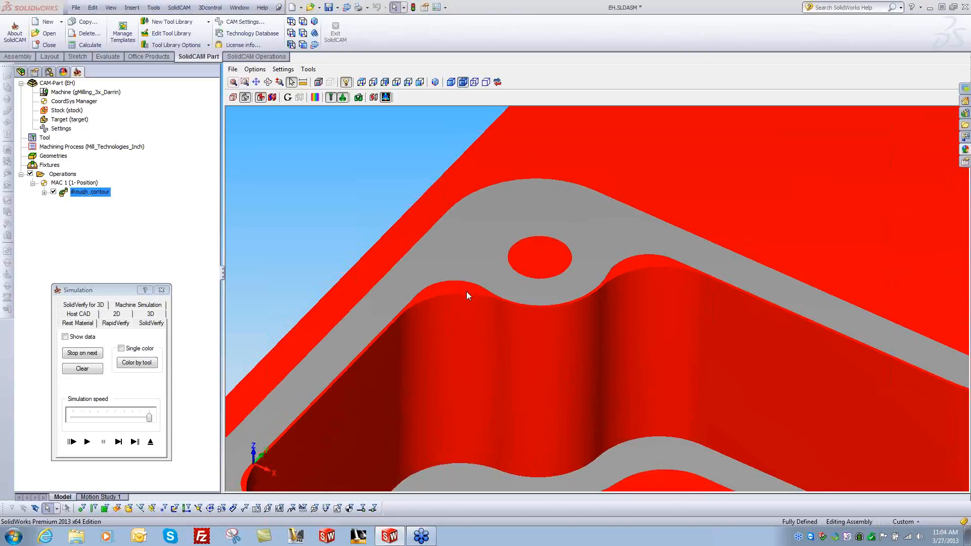
scroll(466, 291, "down", 3)
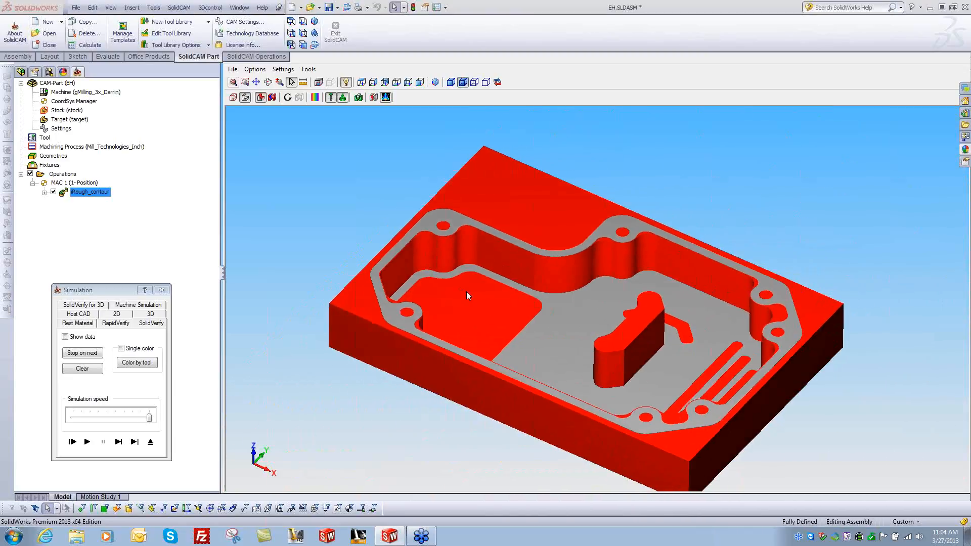
left_click(161, 290)
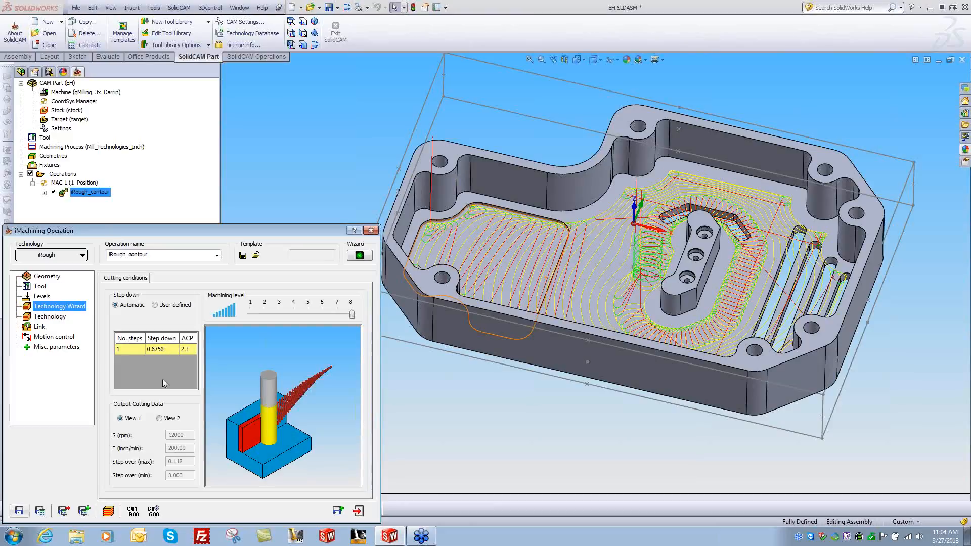
- Save the roughing operation as a copy and change the copy's technology to iRest
left_click(337, 510)
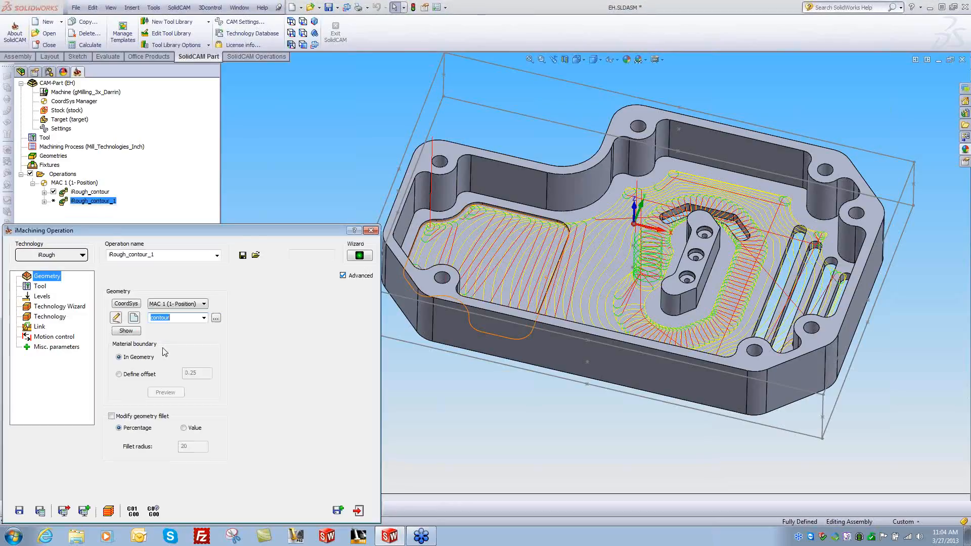
left_click(57, 259)
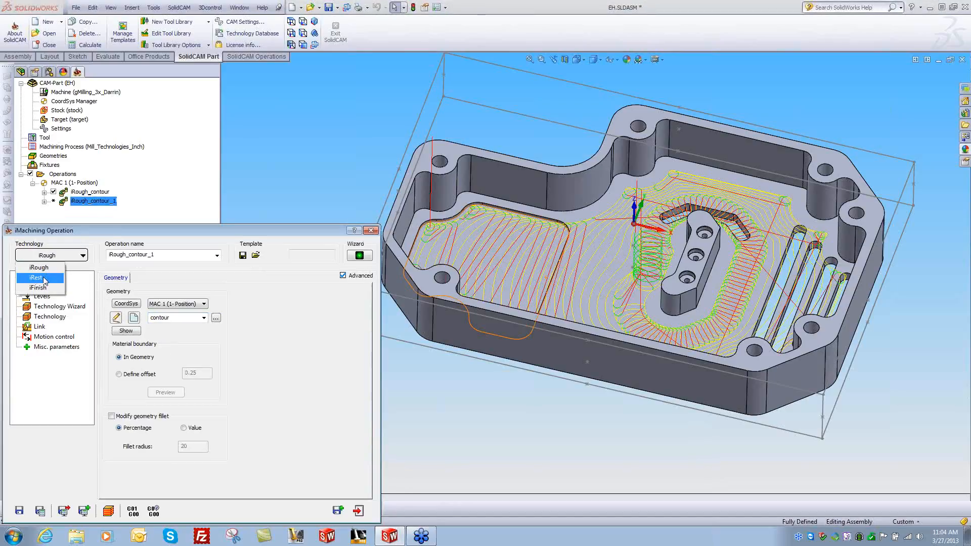
left_click(45, 276)
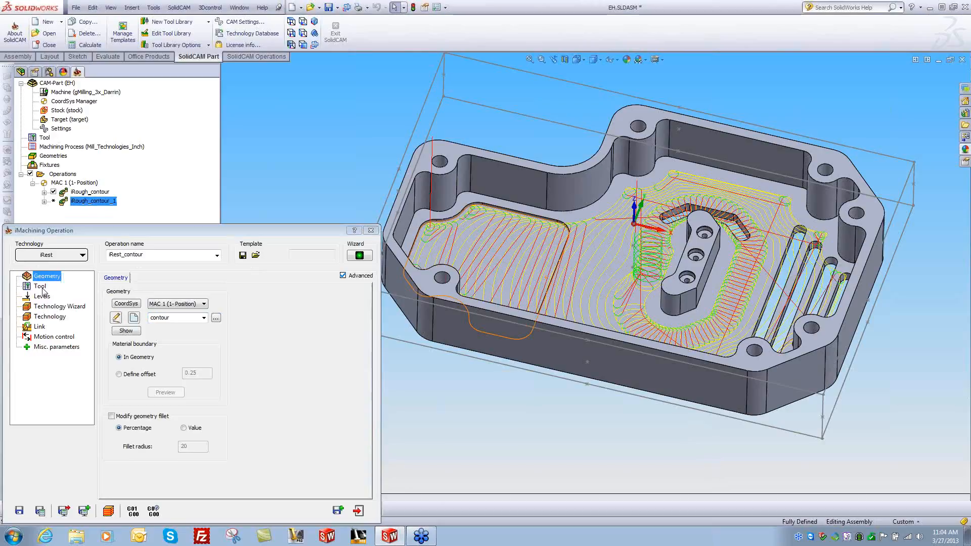
- Add a 0.25 inch 4FL end mill with 2 inch outside holder length and 1.75 inch shoulder length, and assign it to the iRest operation
left_click(40, 286)
left_click(163, 414)
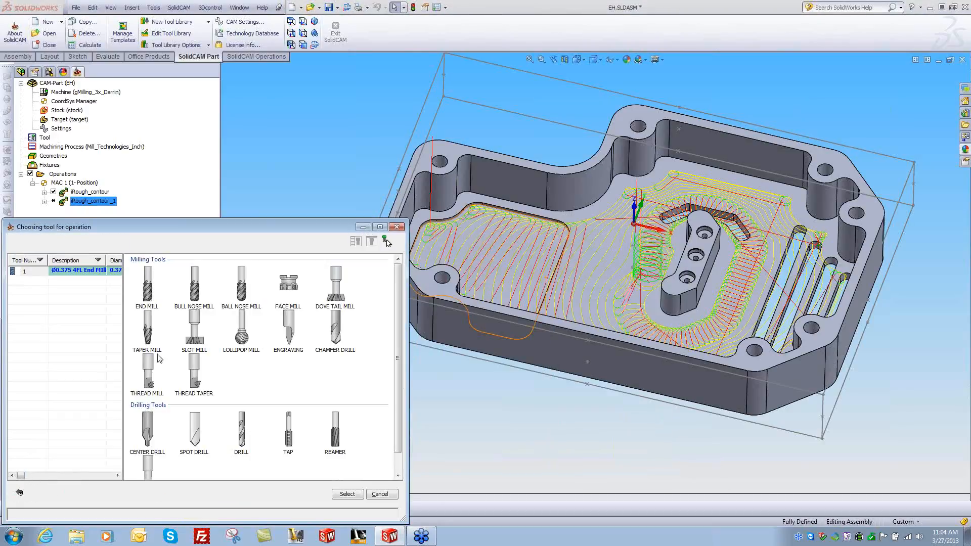
double_click(147, 288)
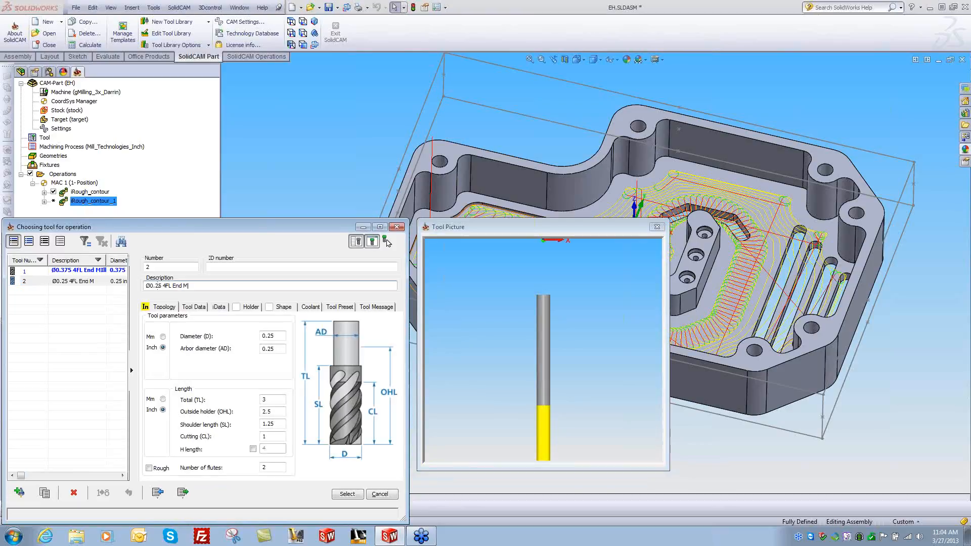
left_click(264, 412)
key("Tab")
type("1.75")
key("Tab")
key("Tab")
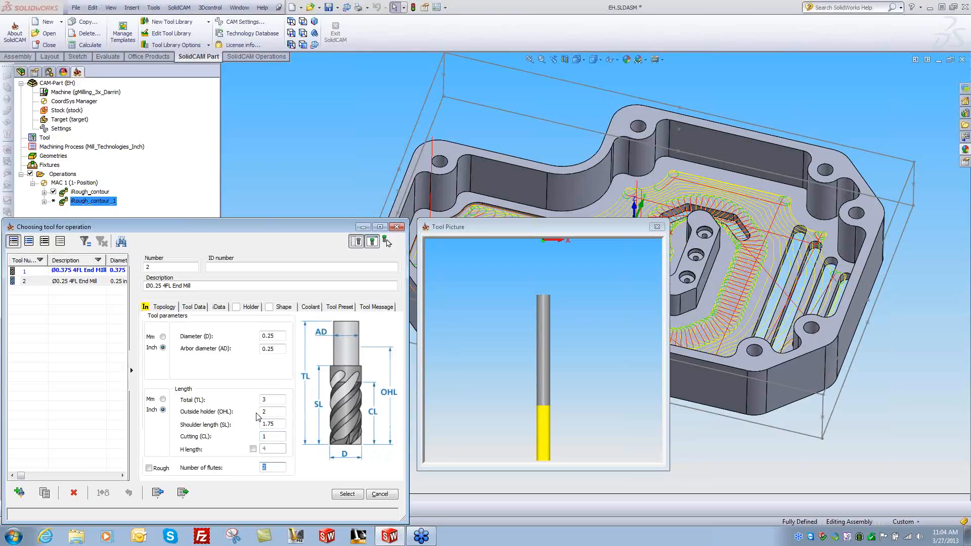
left_click(349, 496)
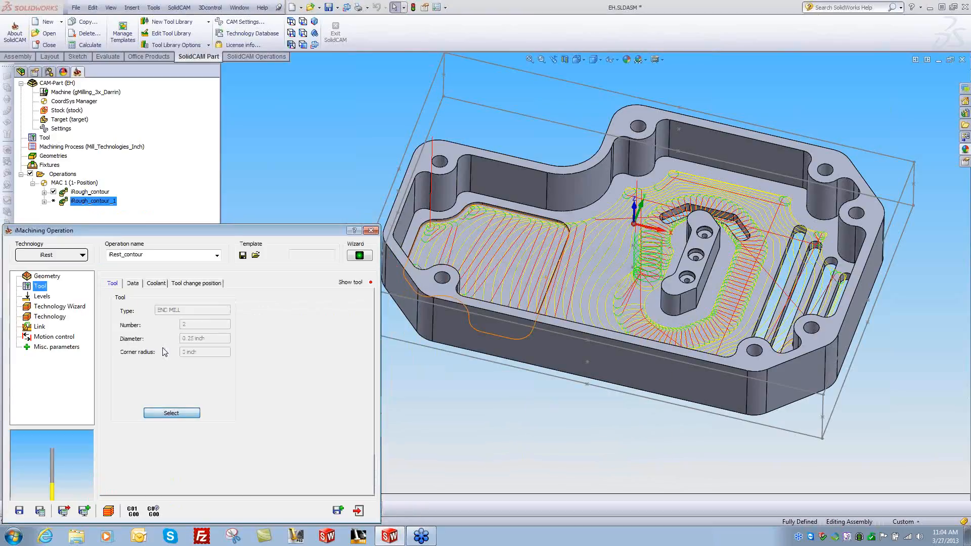
- Check the iRest operation's levels and wizard cutting conditions, and save and calculate its toolpath
left_click(41, 297)
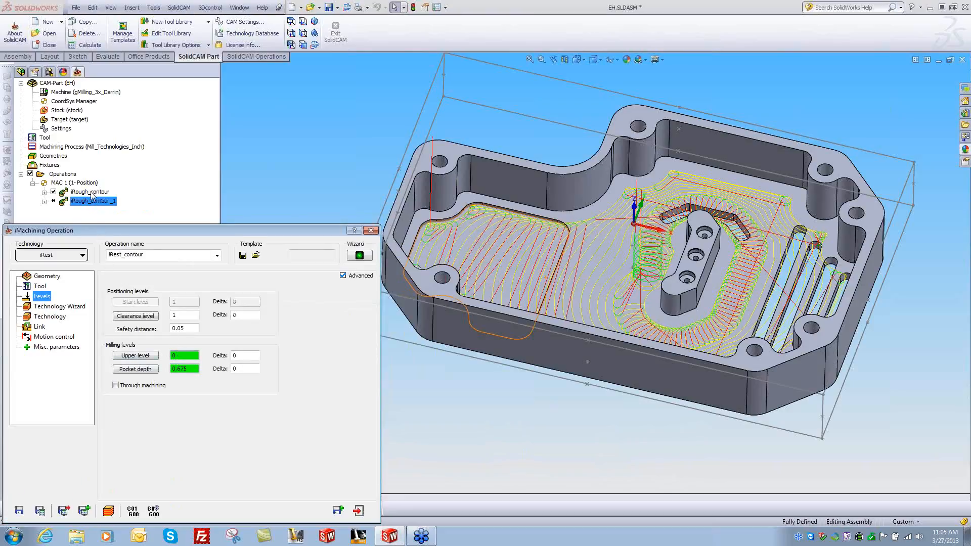
left_click(43, 309)
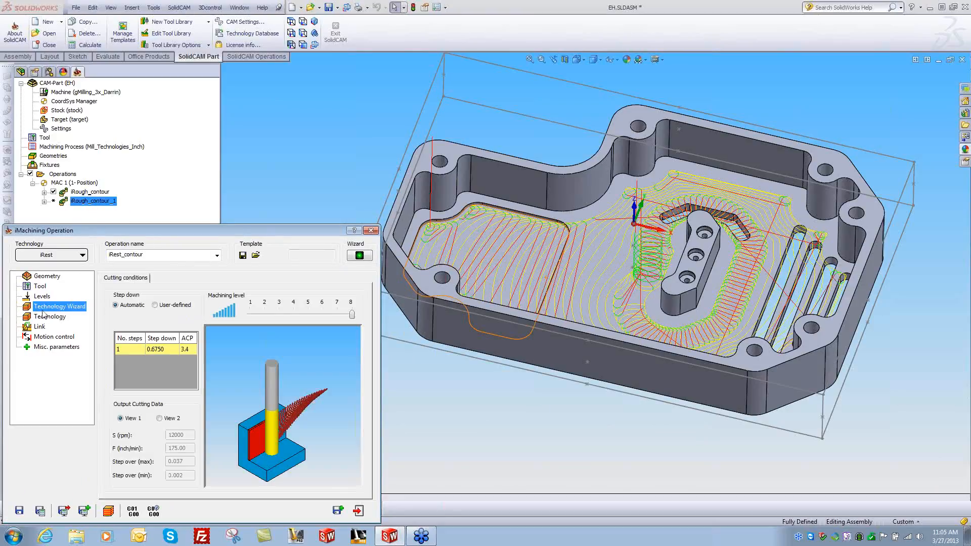
left_click(40, 511)
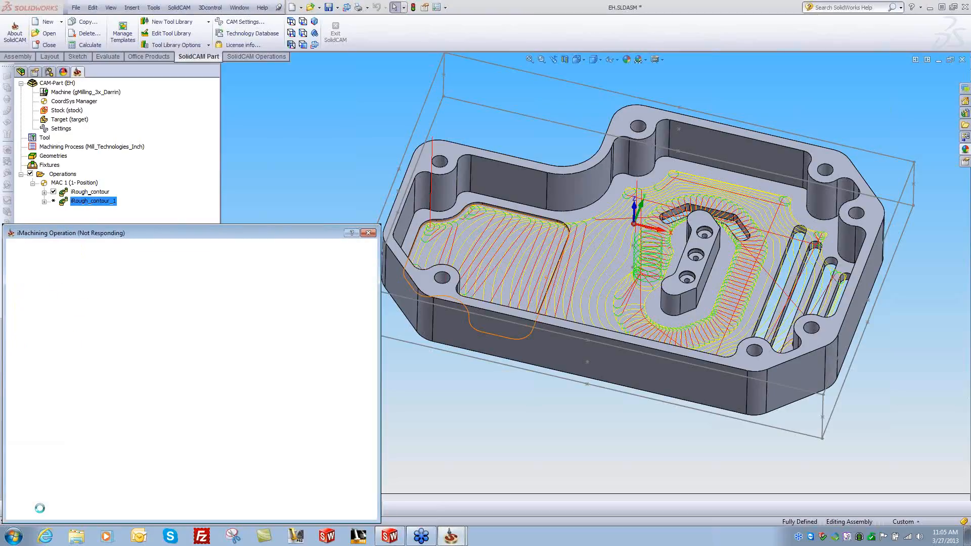
- Display only the iRest toolpath, inspect it in the pocket corners, and check the operation's wall/island offset
left_click(53, 192)
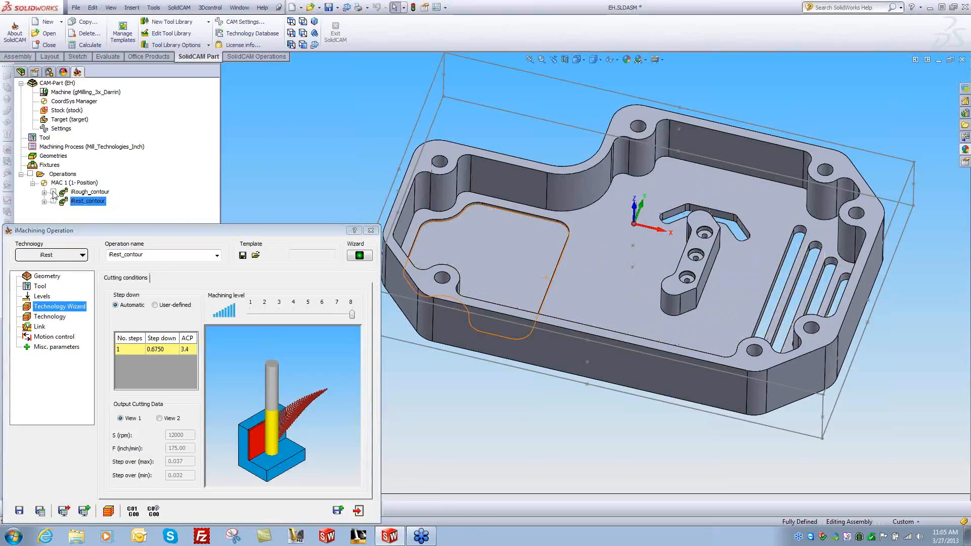
left_click(54, 201)
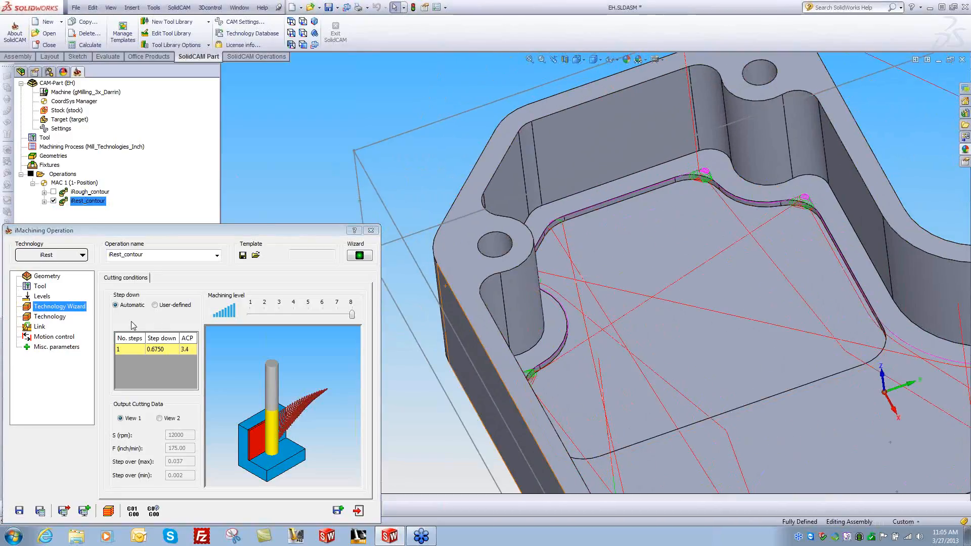
left_click(50, 317)
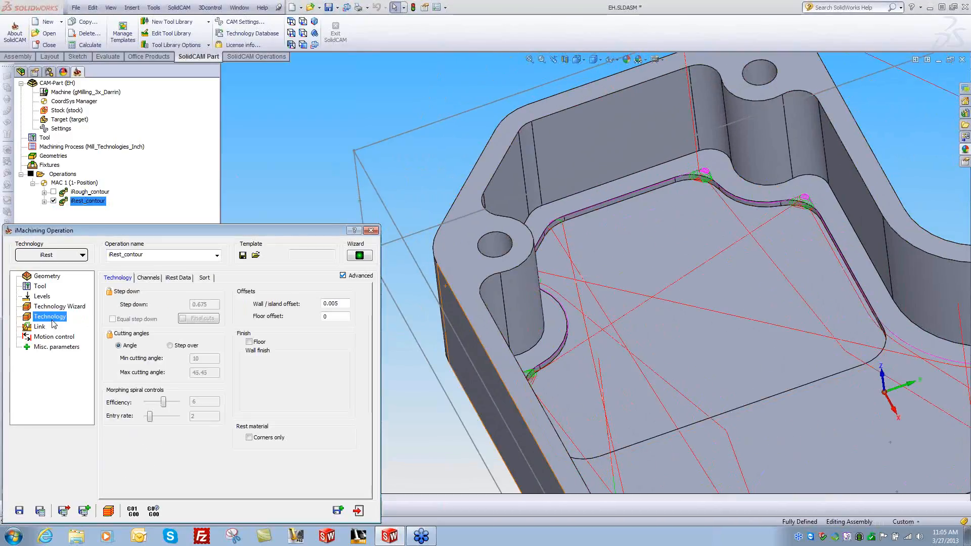
left_click(349, 304)
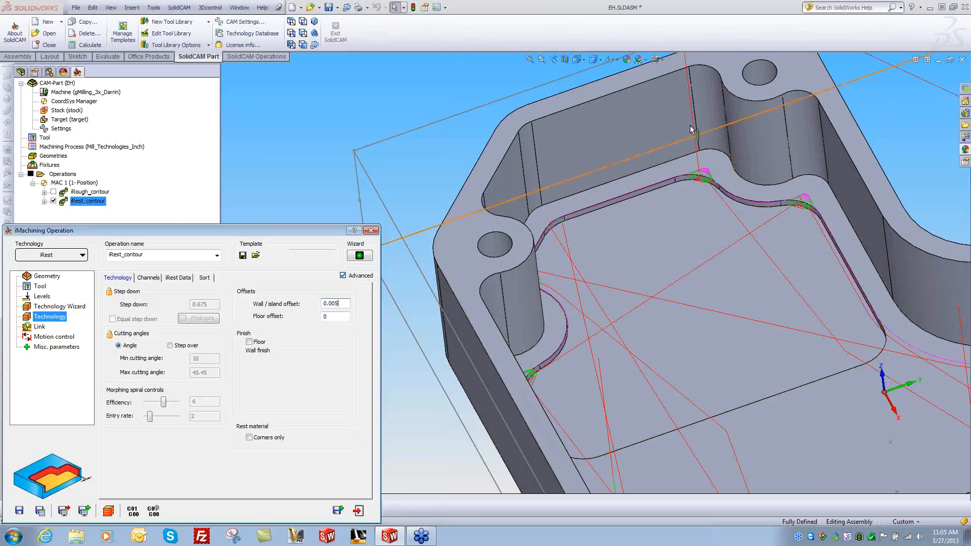
left_click(396, 123)
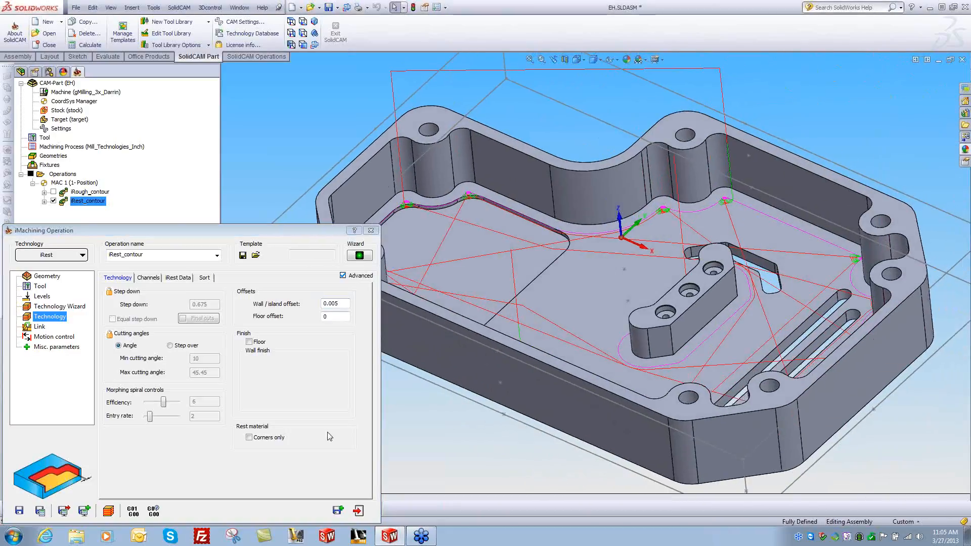
- Run a SolidVerify simulation of the iRest operation at varying speeds and close it
left_click(108, 512)
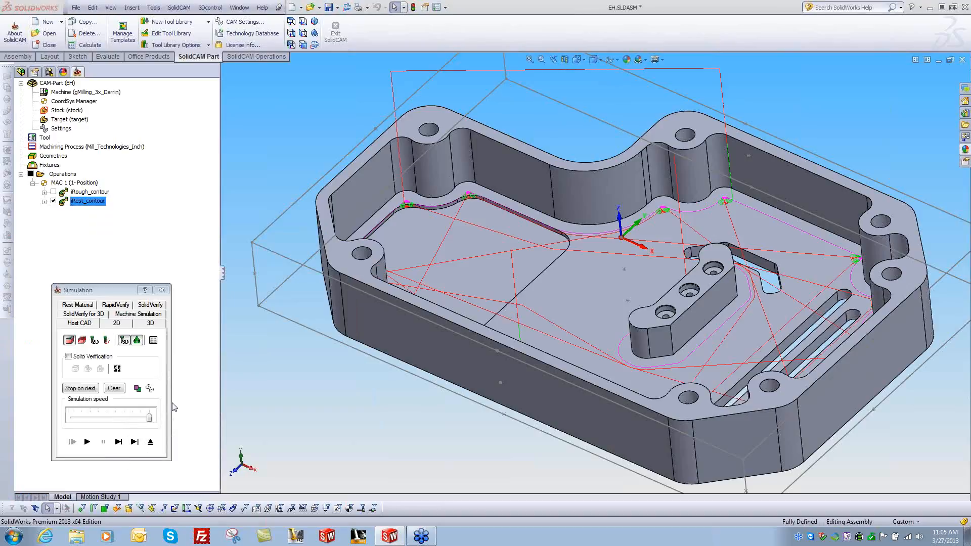
left_click(152, 305)
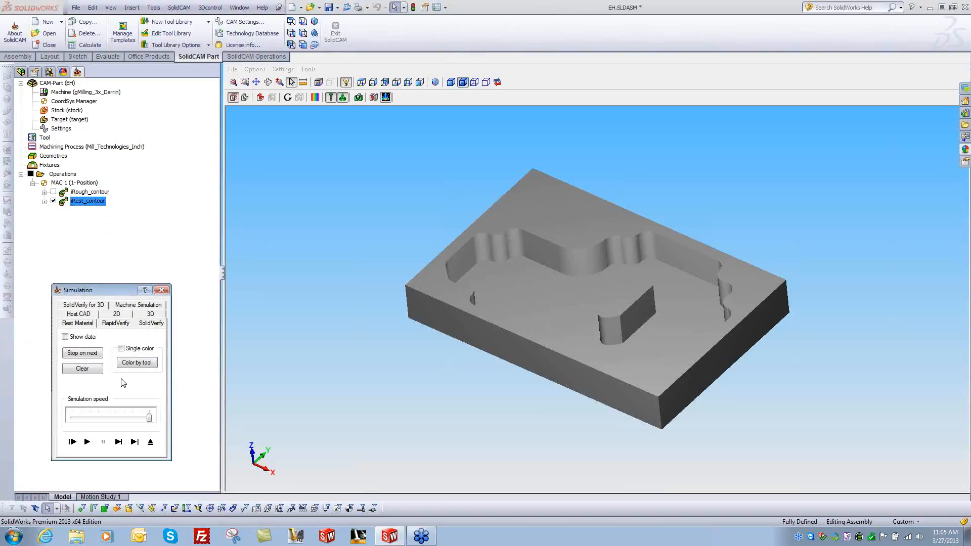
left_click_drag(151, 423, 74, 423)
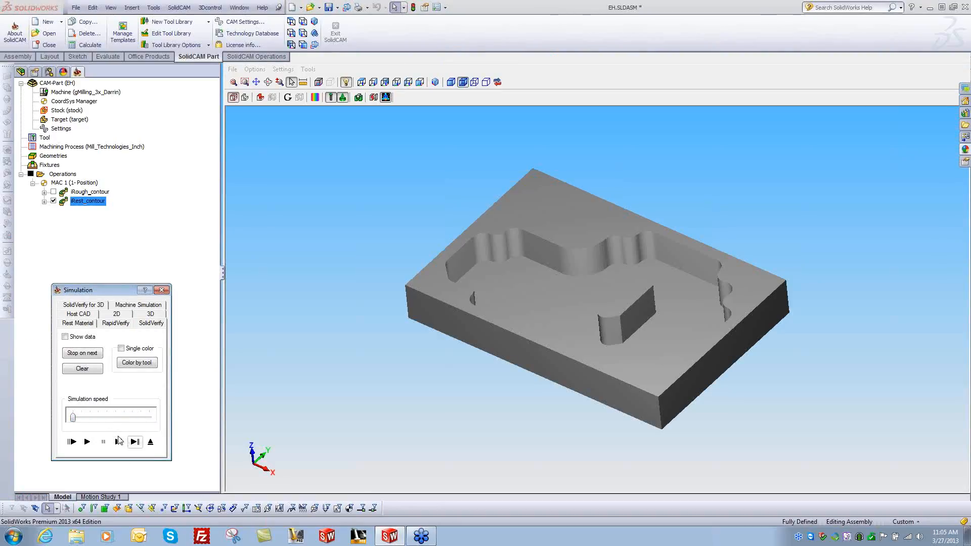
scroll(268, 434, "up", 3)
left_click(87, 442)
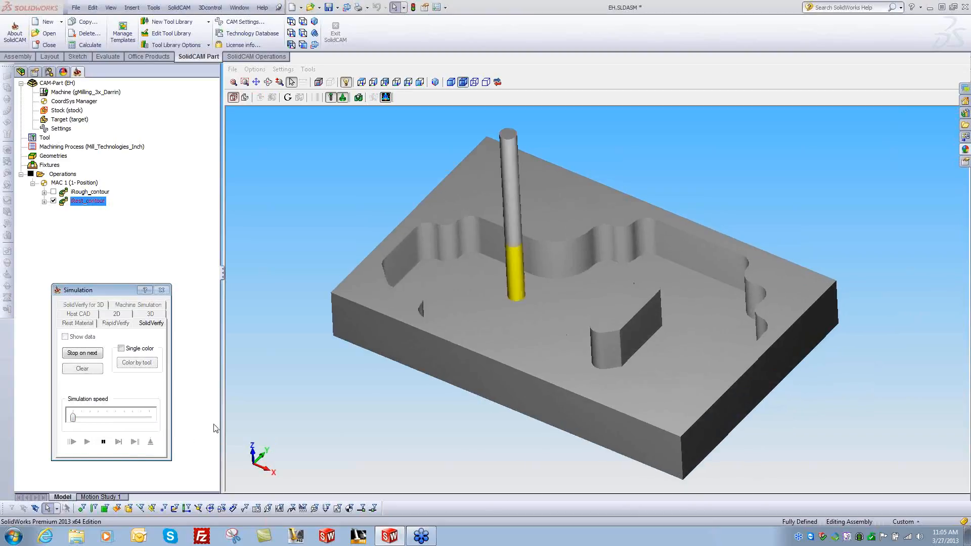
left_click(115, 421)
left_click(115, 419)
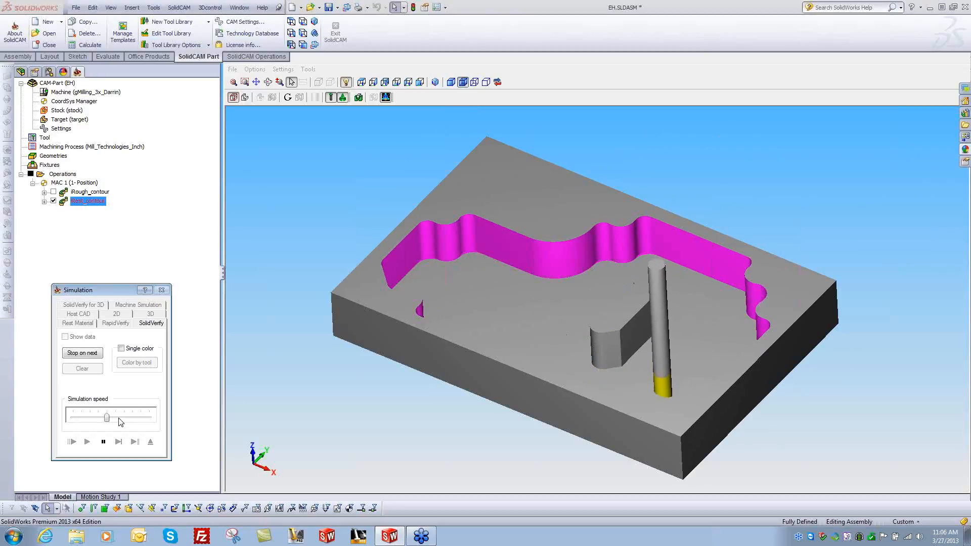
left_click_drag(120, 422, 135, 423)
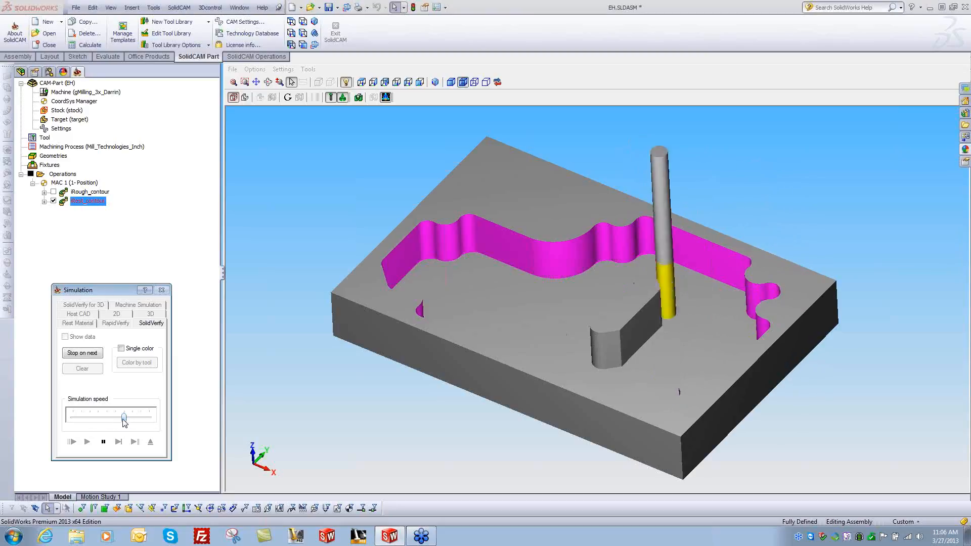
left_click_drag(125, 418, 31, 420)
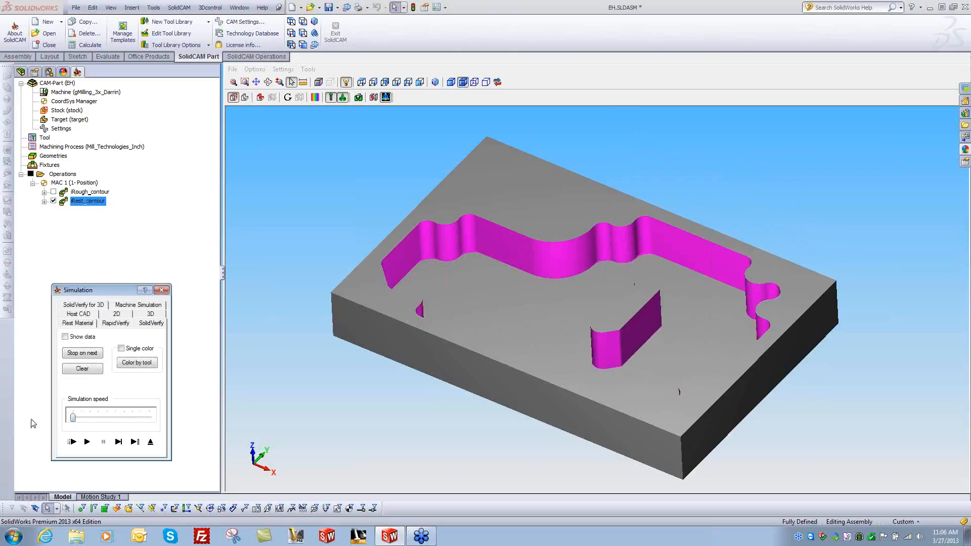
left_click(161, 291)
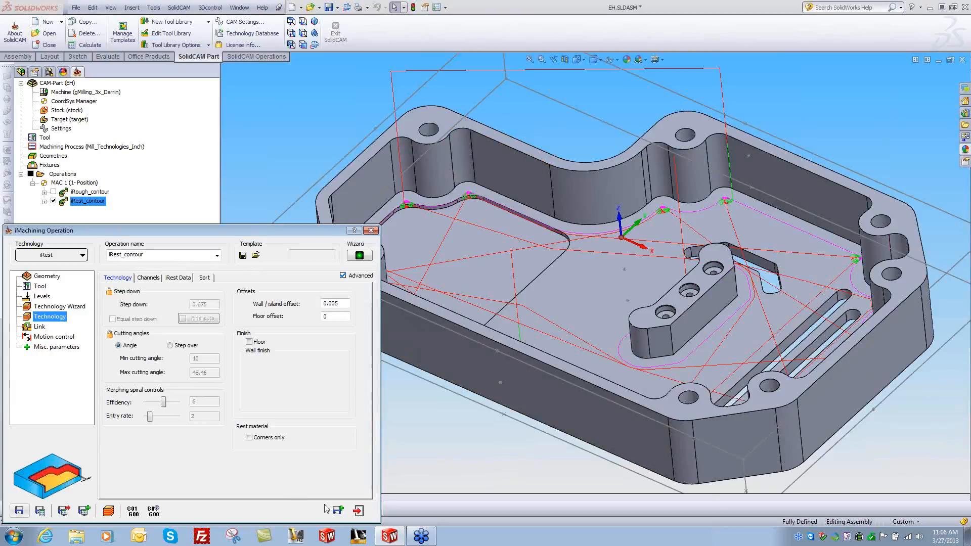
- Create a copy of the iRest operation, change its technology to iFinish, and calculate it
left_click(343, 511)
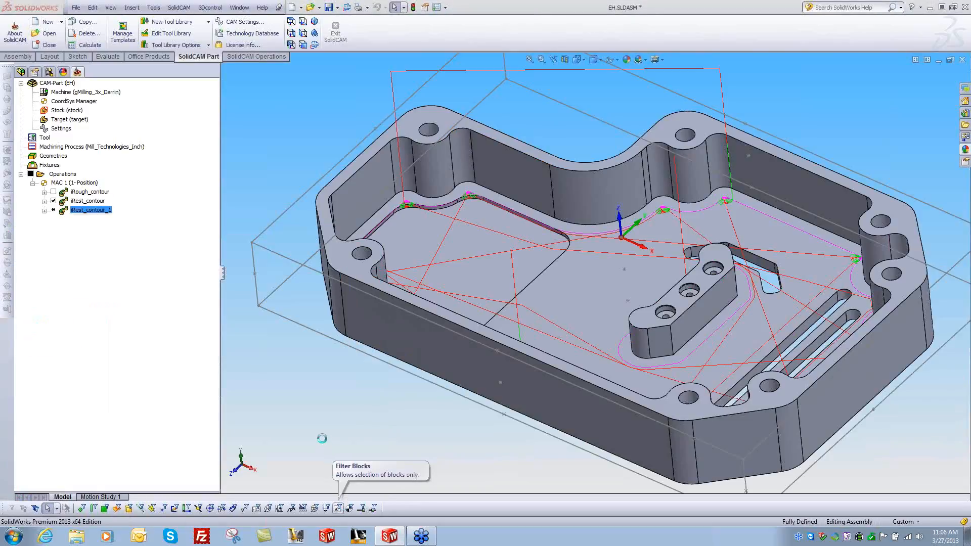
left_click(60, 256)
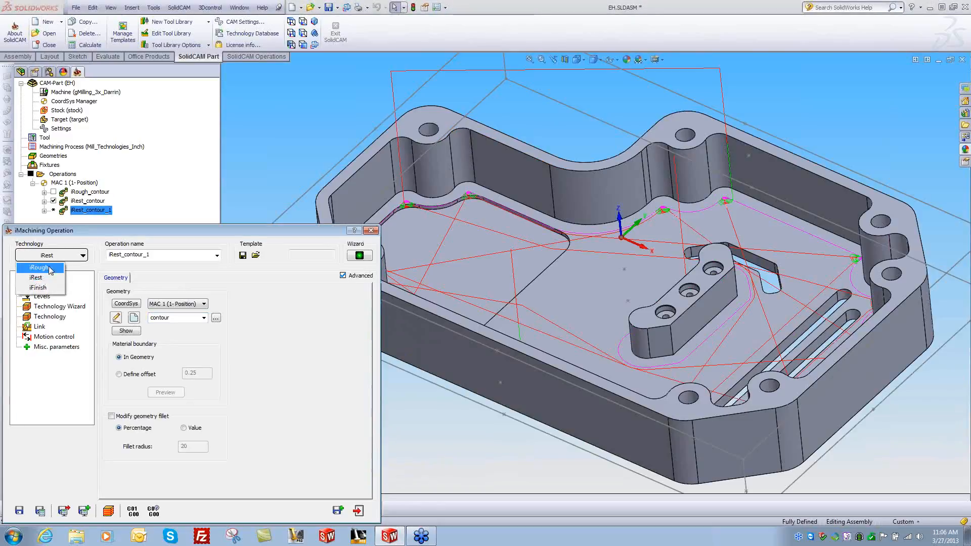
left_click(39, 290)
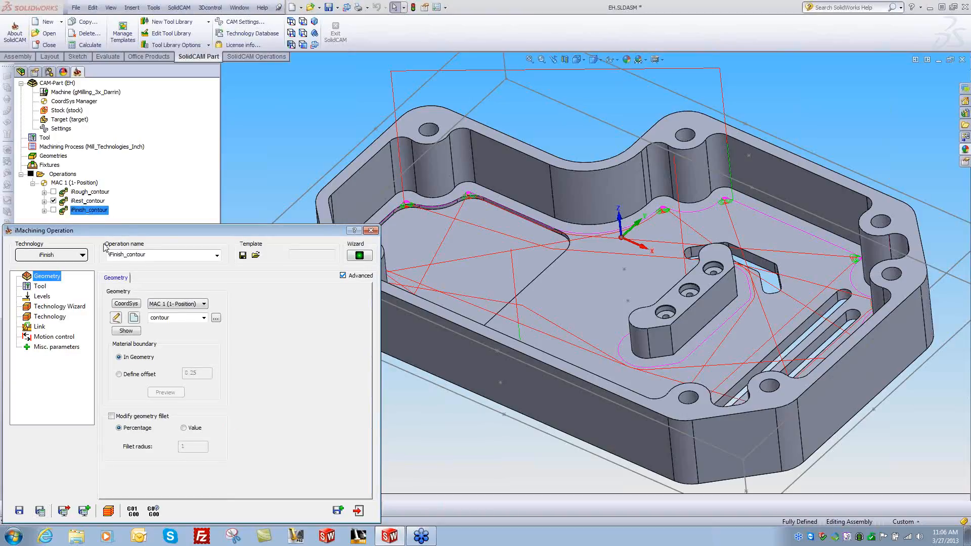
- Display only the iFinish toolpath and examine its passes in the pocket corner
left_click(53, 201)
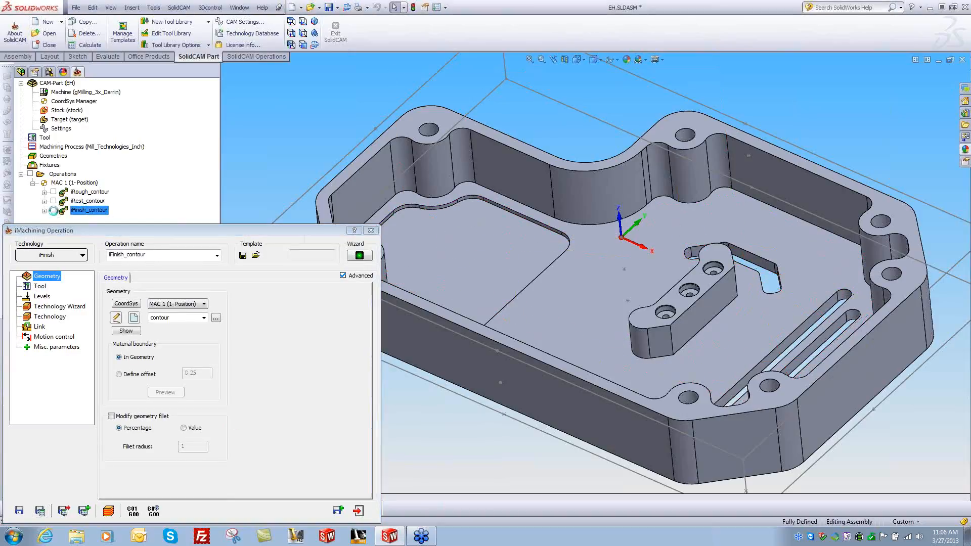
left_click(53, 210)
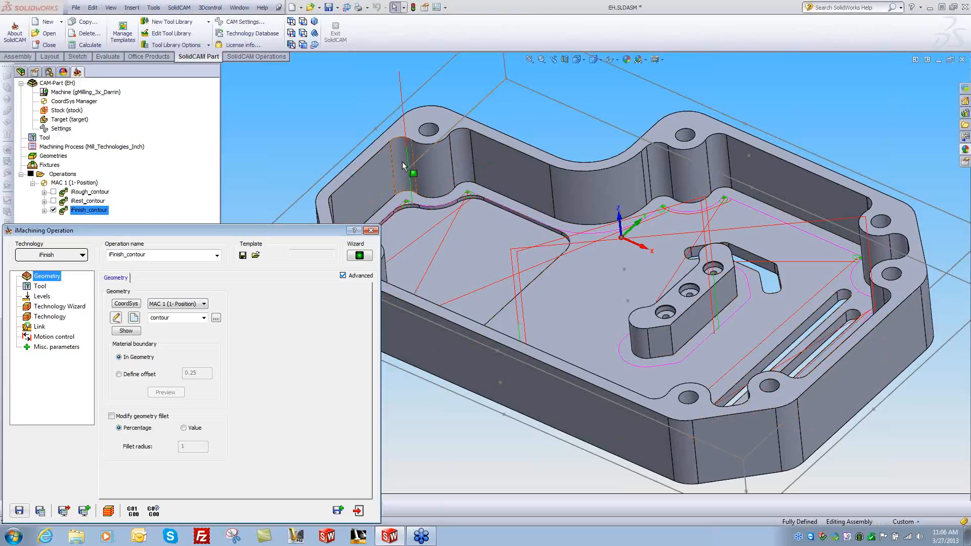
left_click(347, 121)
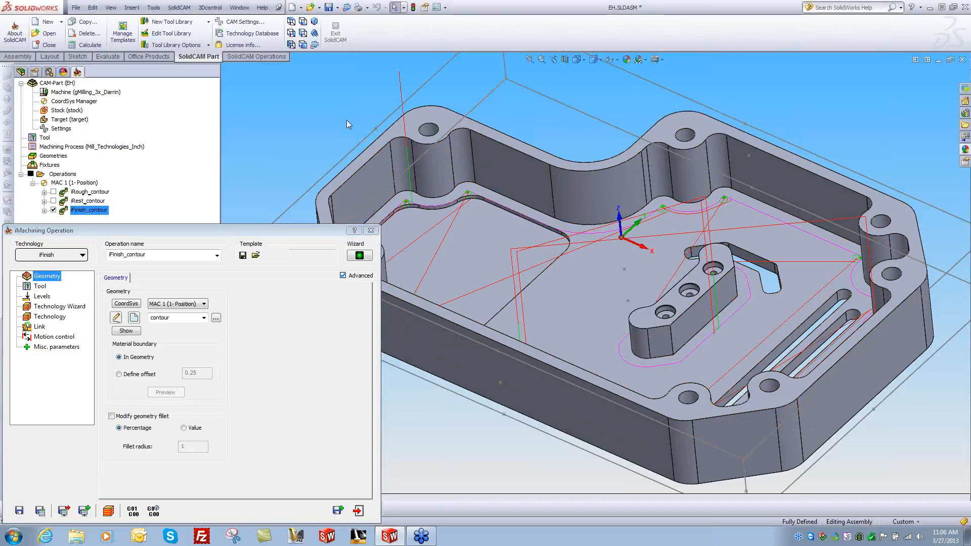
scroll(347, 122, "down", 10)
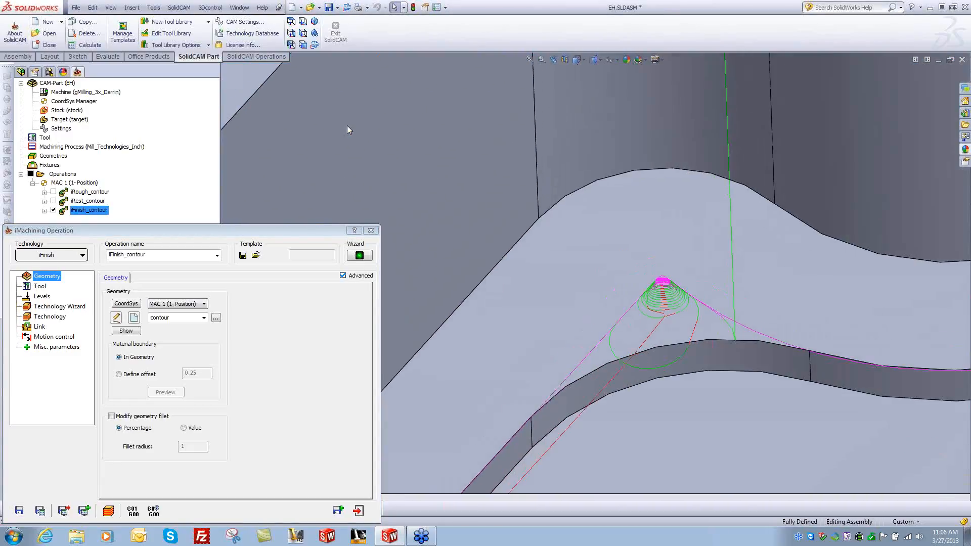
scroll(348, 131, "down", 3)
scroll(347, 130, "up", 15)
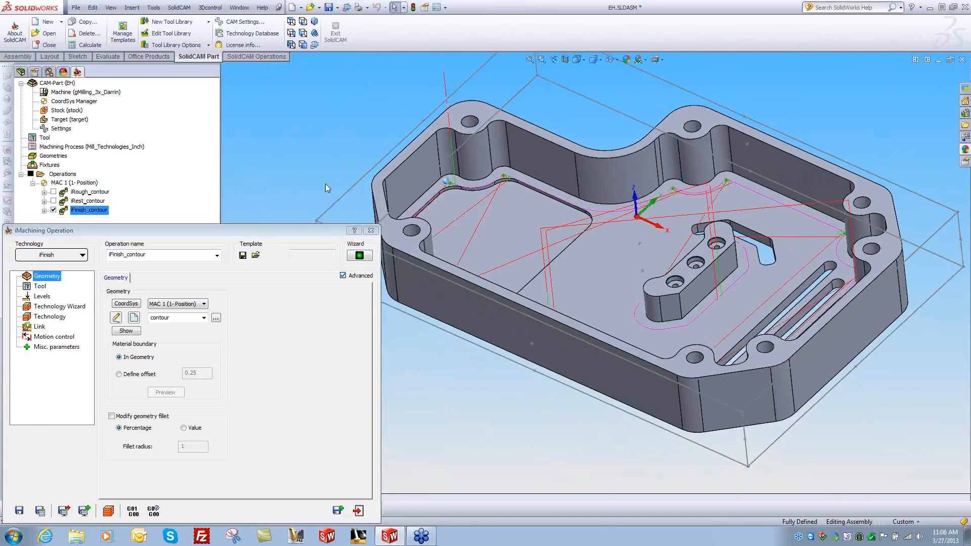
- Run a SolidVerify simulation of the iFinish operation, pausing it partway with the simulation data shown
left_click(108, 511)
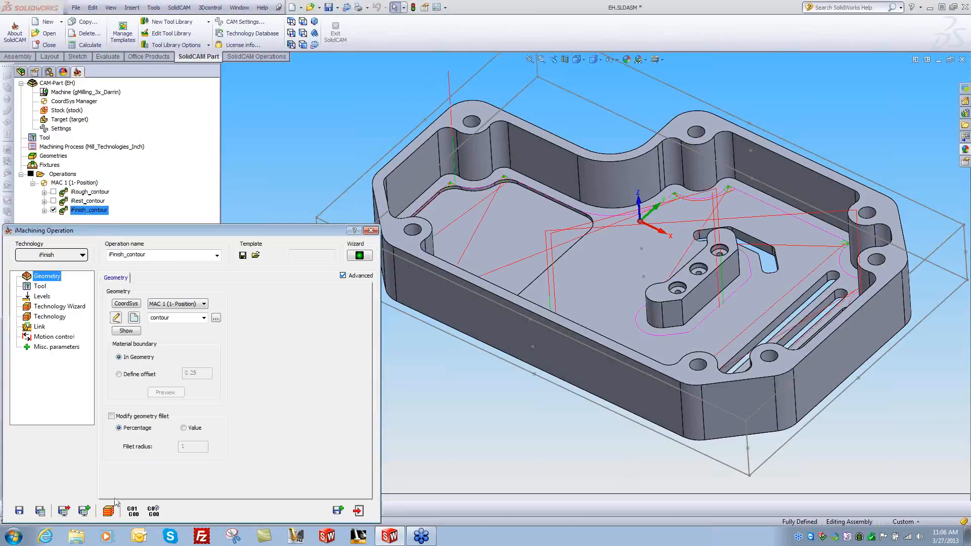
left_click(151, 304)
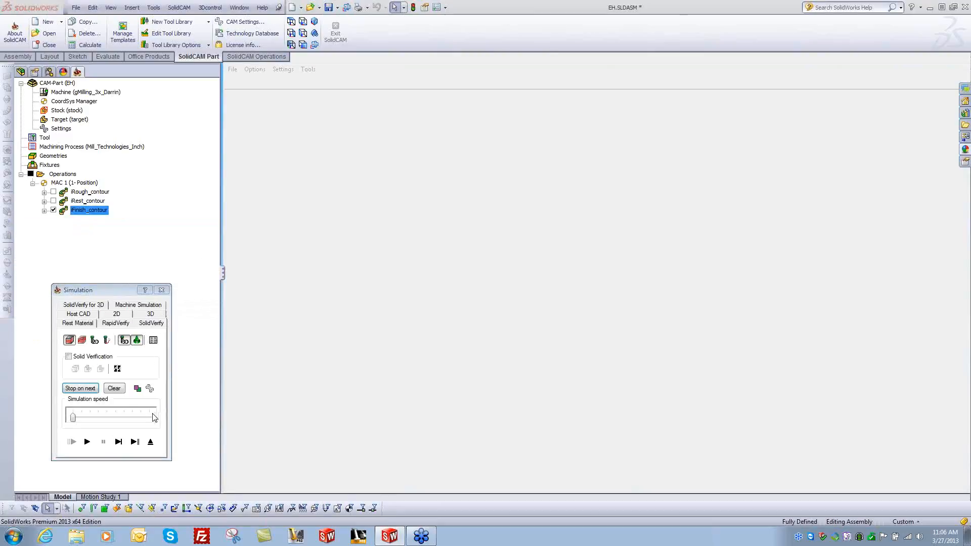
left_click(87, 442)
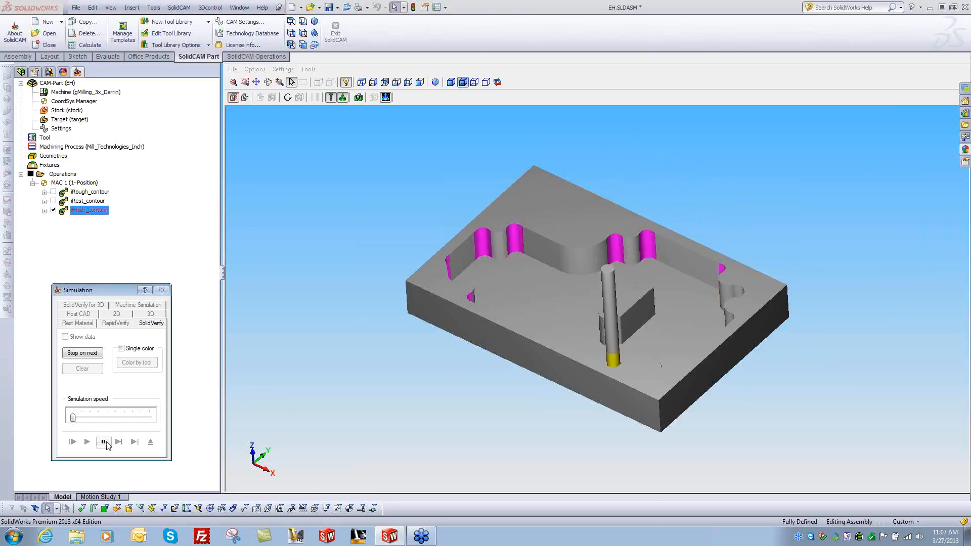
left_click(65, 337)
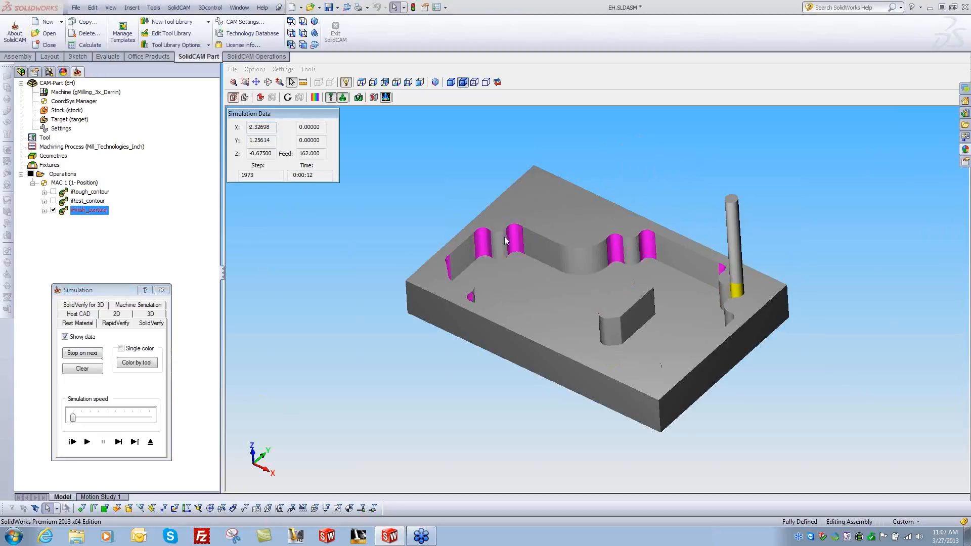
- Run the paused iFinish simulation to its end, and close both the simulation and the operation
left_click(87, 442)
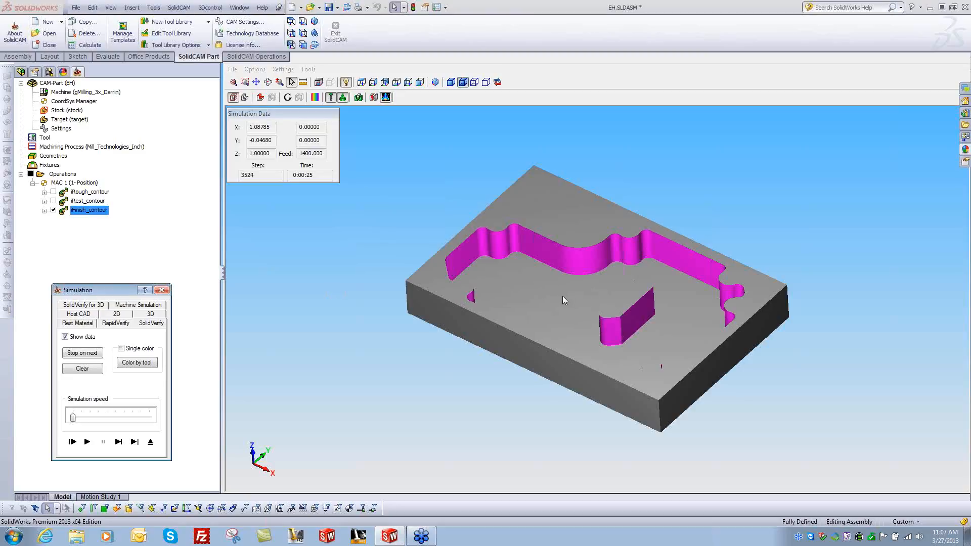
left_click(161, 291)
left_click(371, 231)
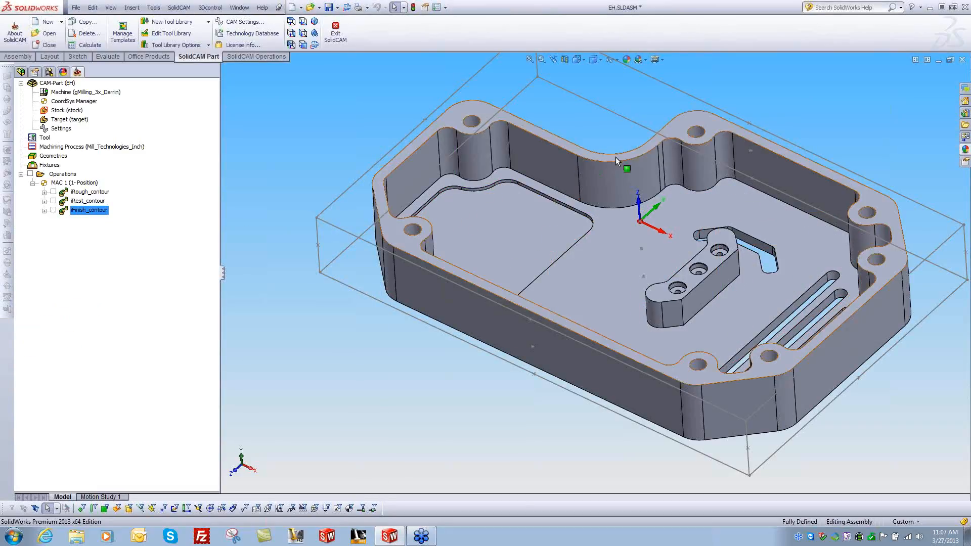
- Close the EH CAM-part and open the CAM-part named 3D
key("f")
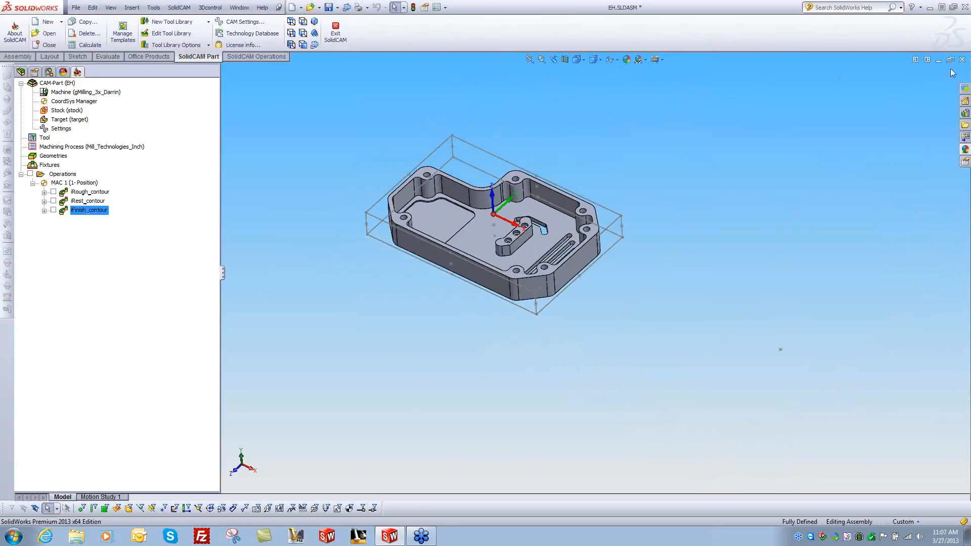
left_click(963, 63)
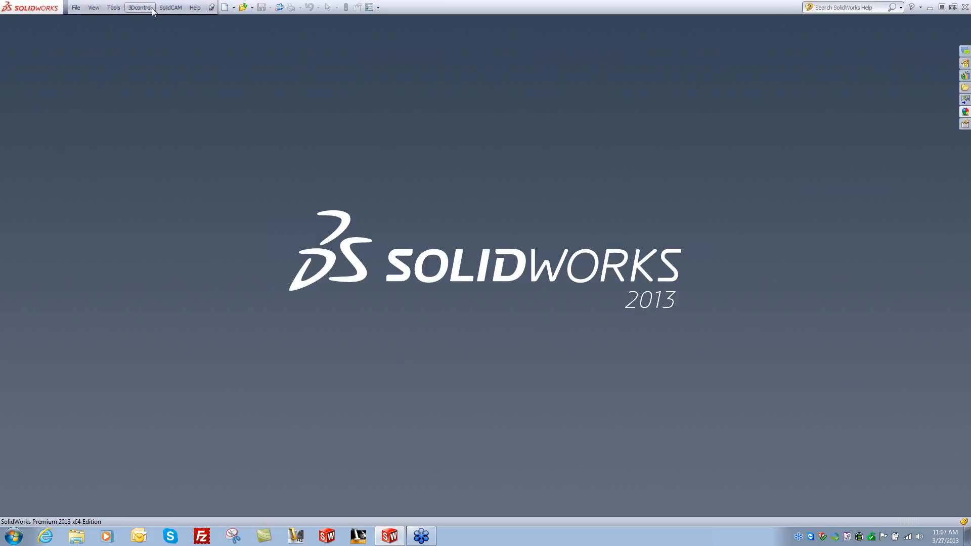
left_click(170, 7)
mouse_move(197, 194)
left_click(382, 204)
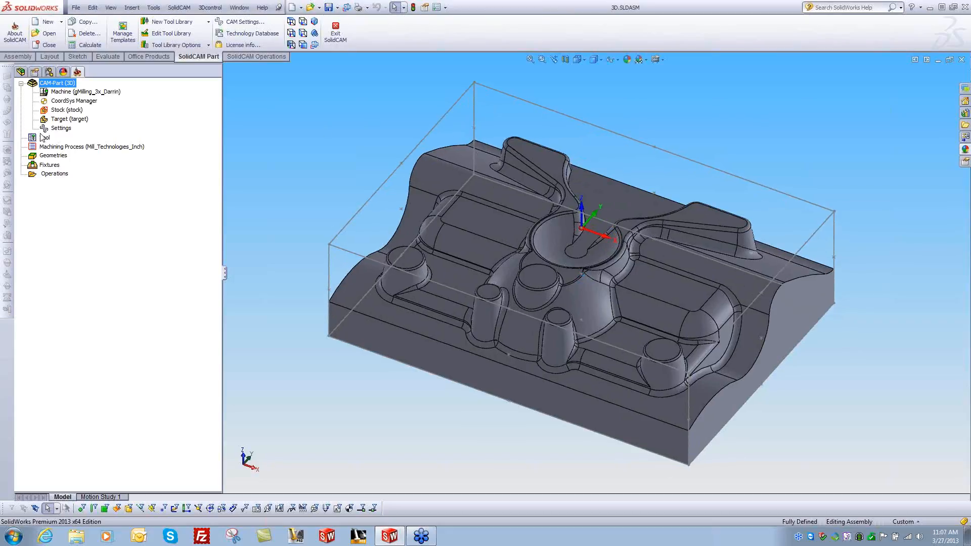
- Add a 3D iMachining operation that uses 3D Surfacing technology on the target geometry at MAC 1 (1-Position)
right_click(55, 174)
mouse_move(152, 189)
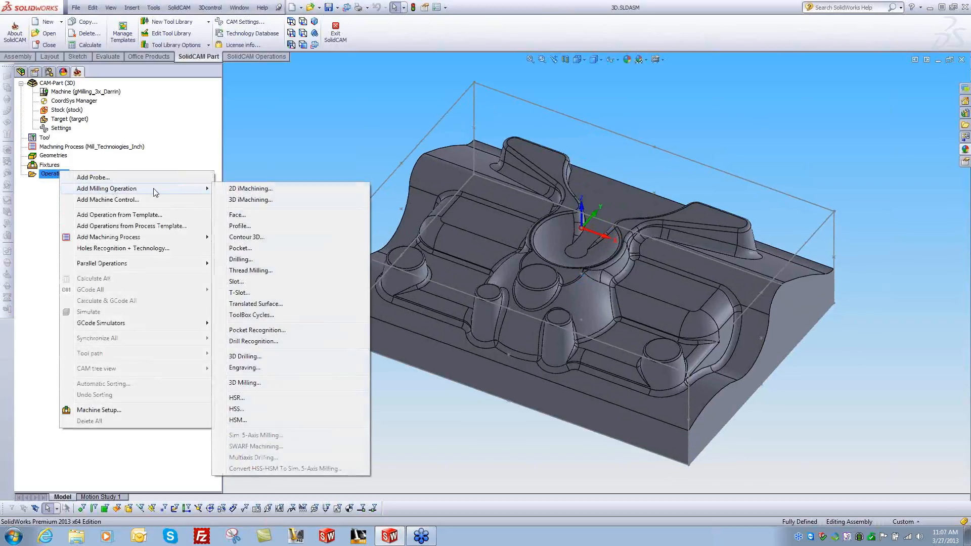
left_click(272, 200)
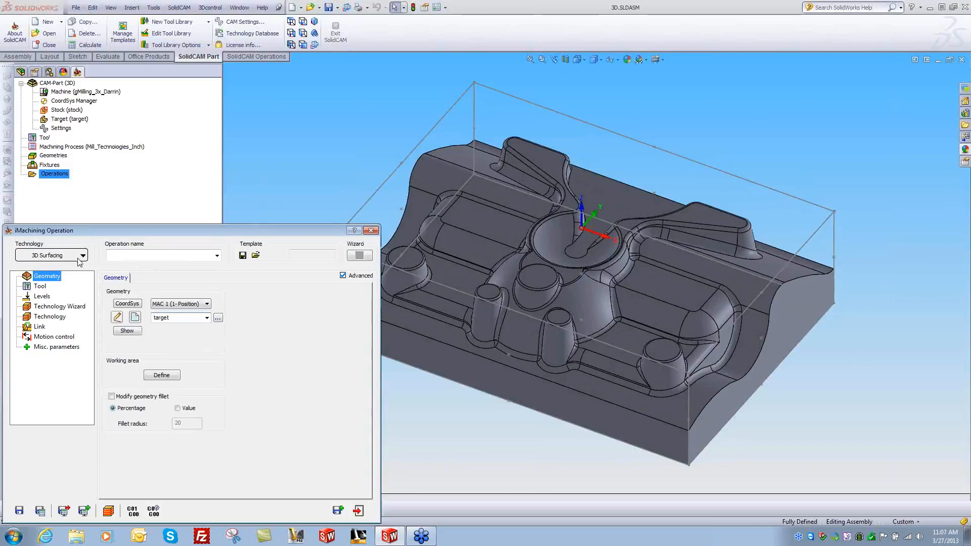
left_click(80, 257)
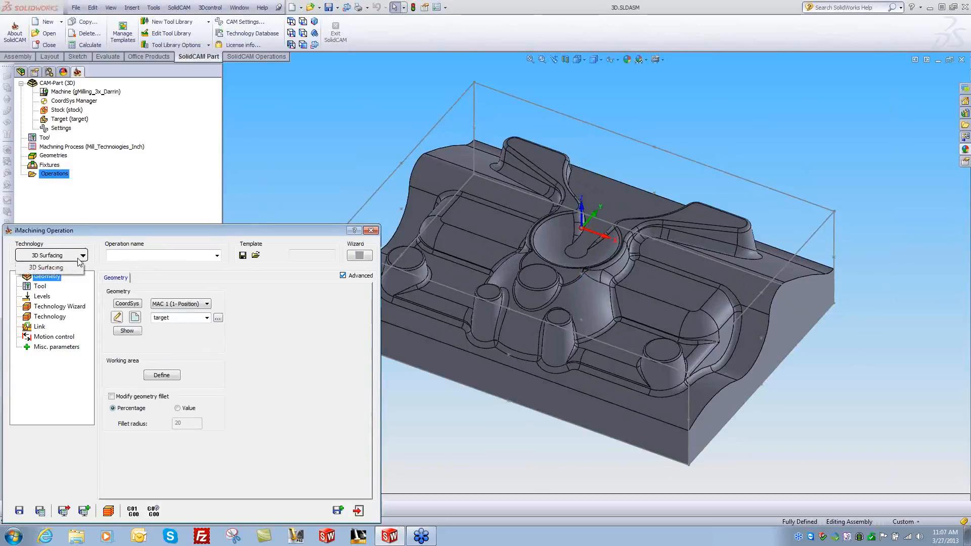
left_click(81, 257)
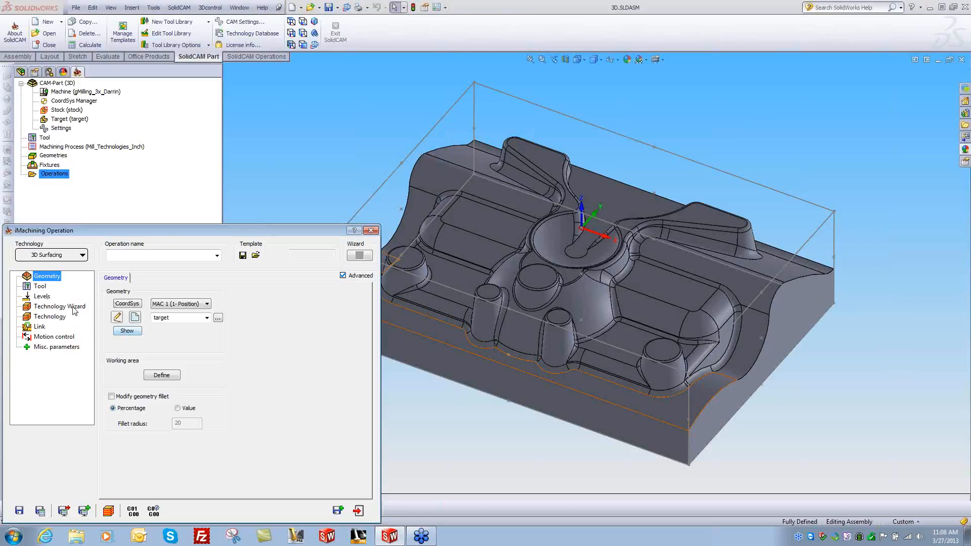
- Create an end mill for the operation, described as "Ø0.5 4FL End Mill", with a diameter of 0.5 inch
left_click(45, 288)
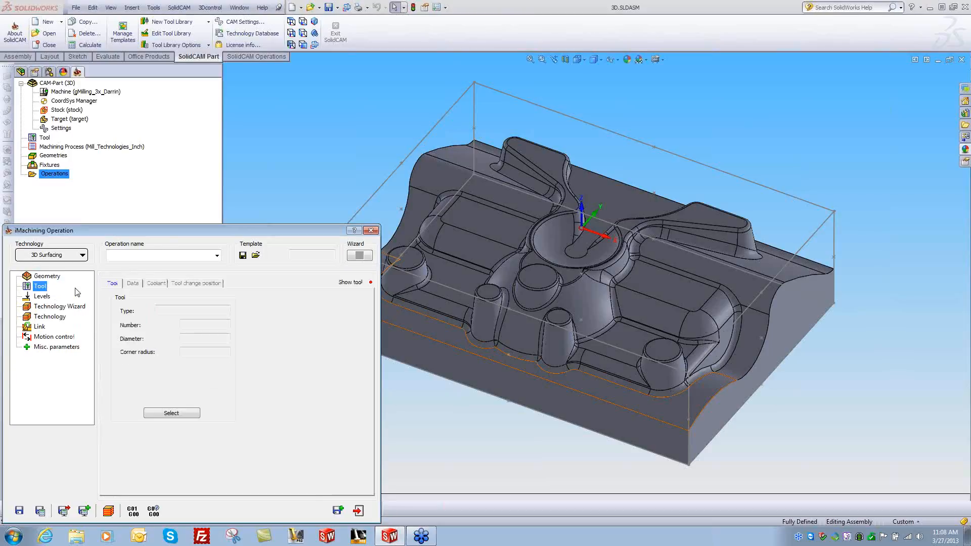
left_click(172, 417)
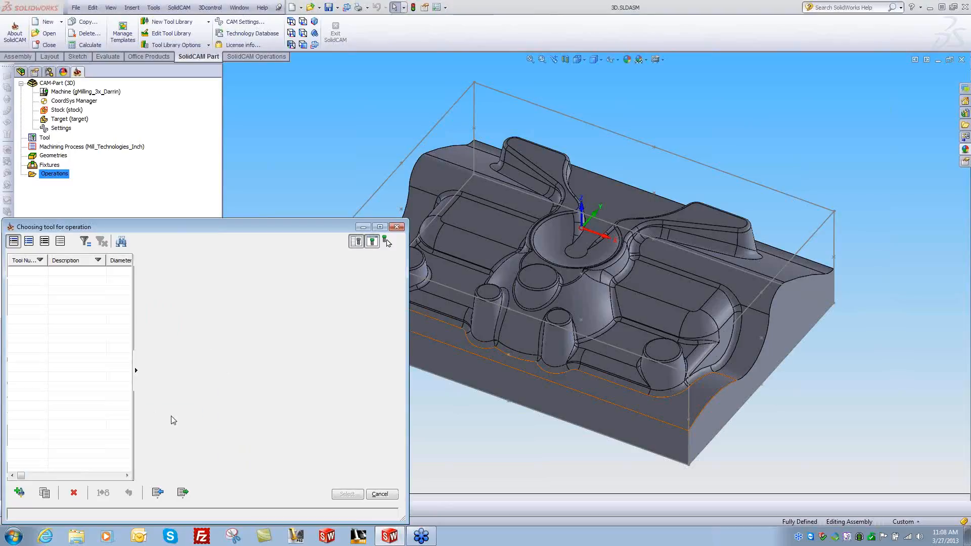
left_click(20, 493)
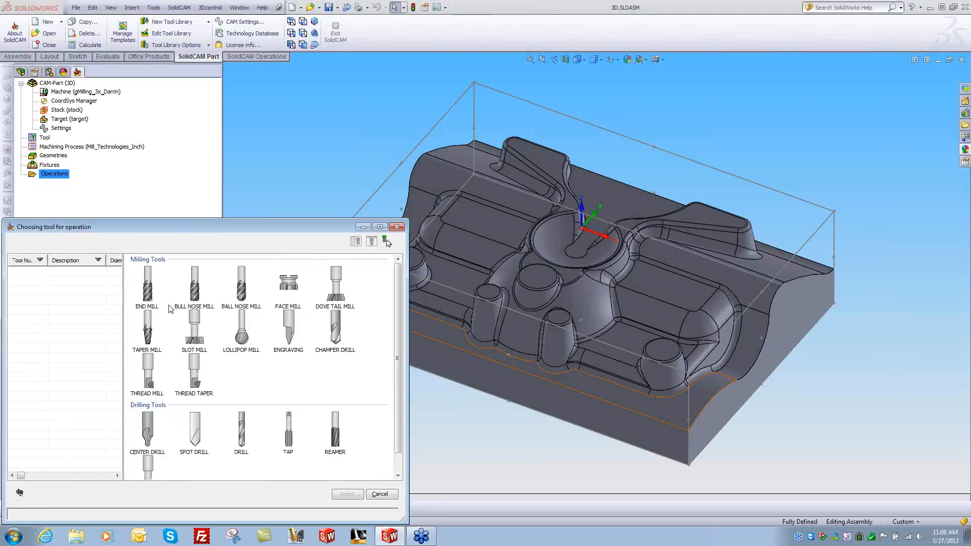
left_click(155, 298)
left_click(196, 286)
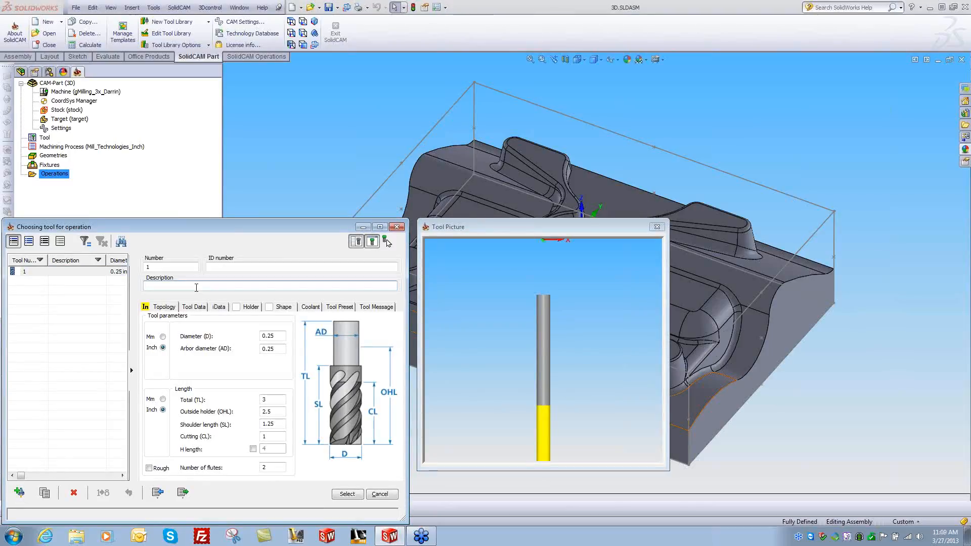
type("Ø0.5' 4FL End Mill")
double_click(273, 336)
key("BackSpace")
type("0.5")
key("Tab")
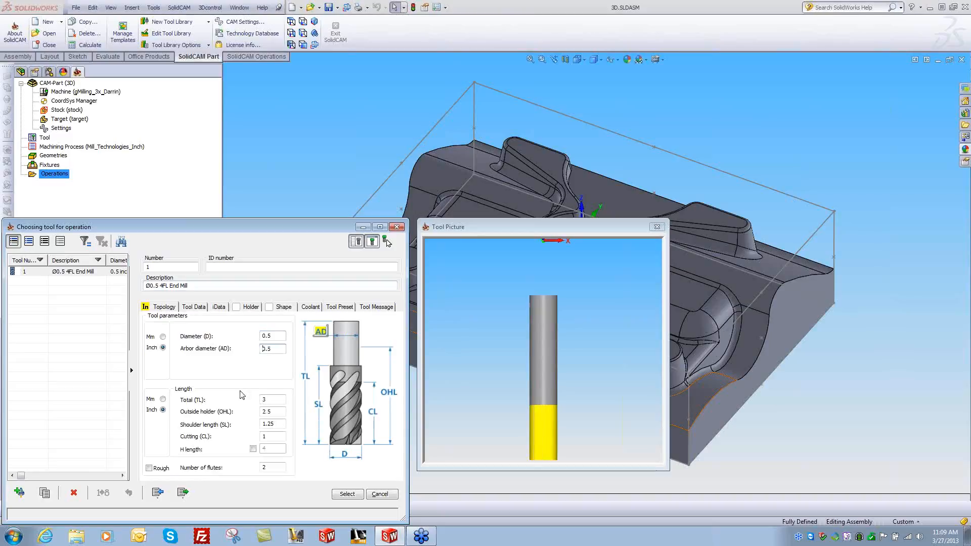
- Set the end mill's outside holder length to 2, shoulder length to 1.75, cutting length to 1.5 and flutes to 4, and select it
key("Tab")
key("Tab")
type("2")
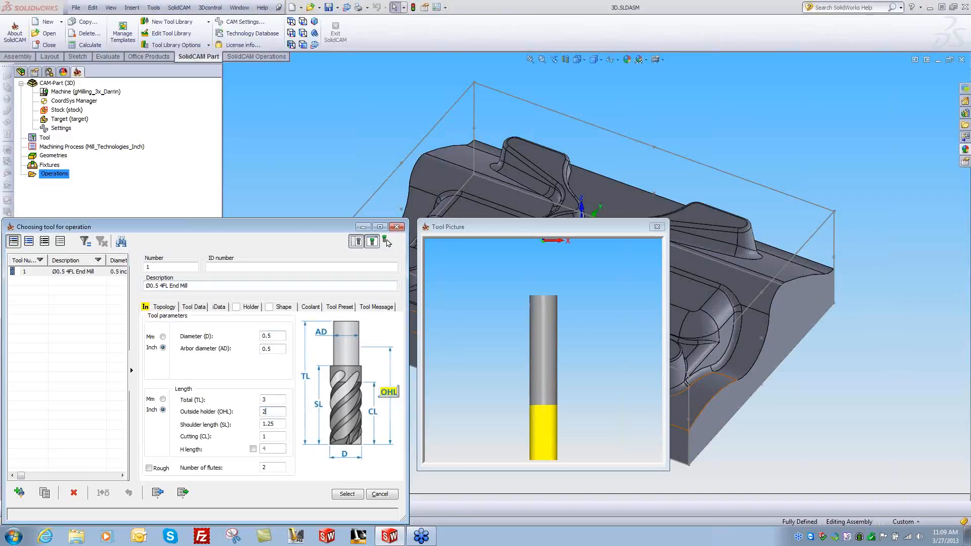
key("Tab")
type("1.75")
key("Tab")
type("1.5")
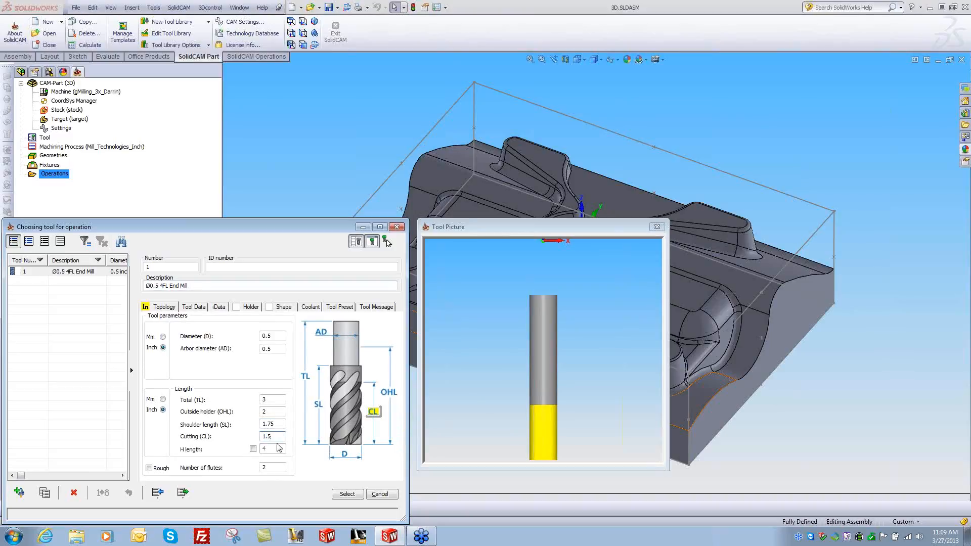
left_click_drag(276, 437, 256, 441)
double_click(273, 468)
type("4")
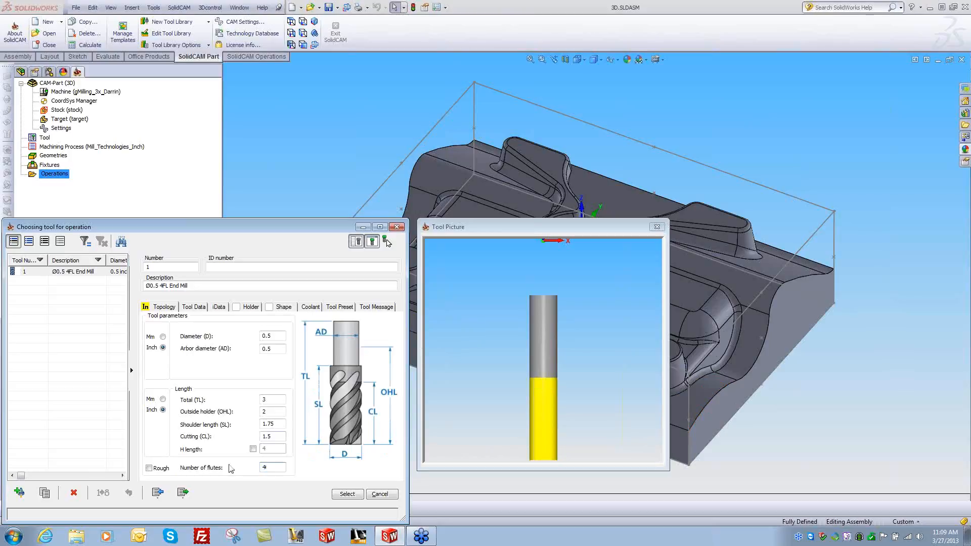
left_click(345, 496)
- Define the upper milling level at 0 from the top face of the front central boss
left_click(50, 297)
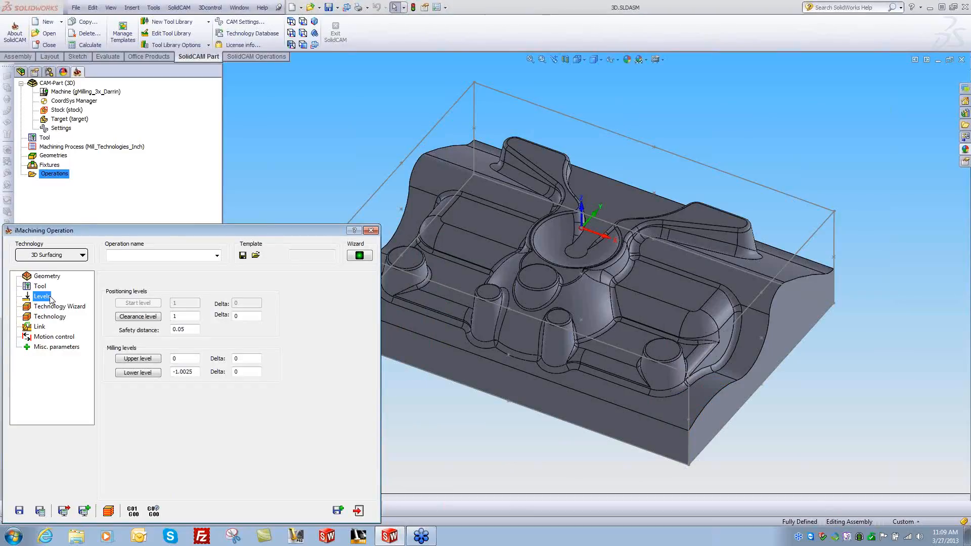
left_click(537, 276)
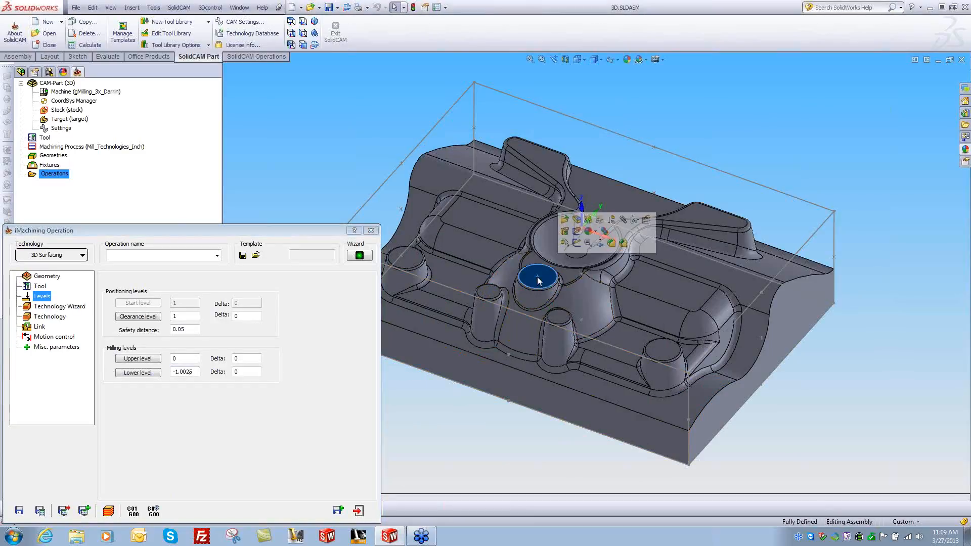
left_click(618, 340)
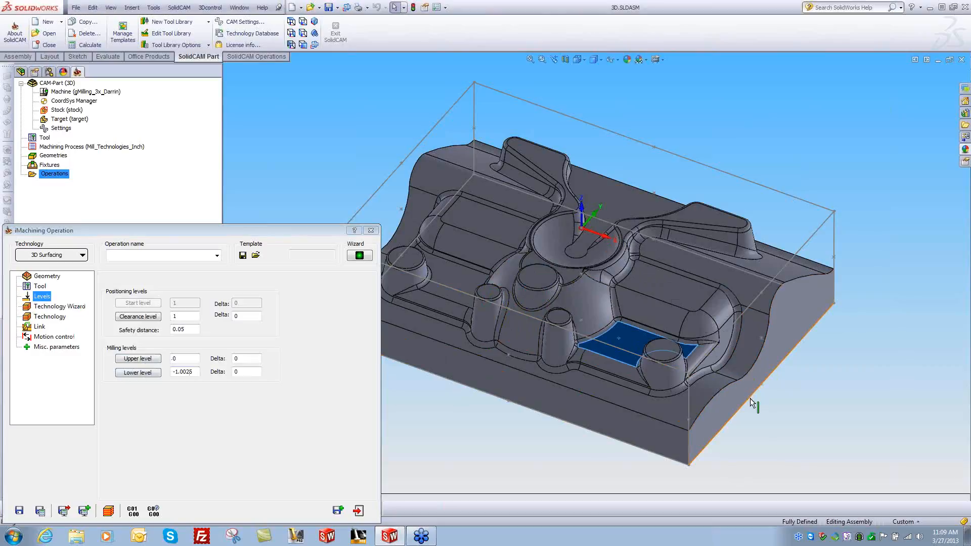
left_click(138, 359)
left_click(540, 284)
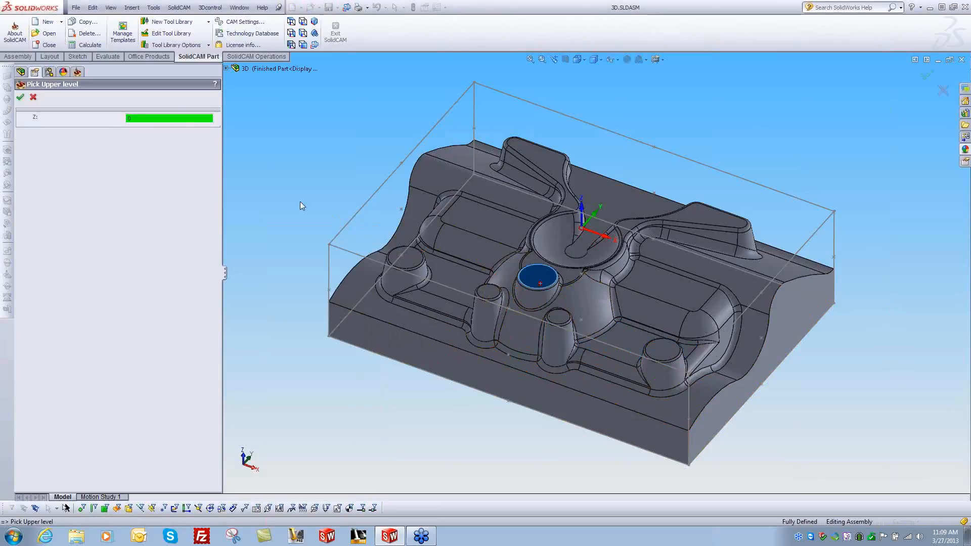
left_click(21, 97)
- Define the lower milling level from the curved edge on the part's end face, and override its value with -0.75
left_click(152, 372)
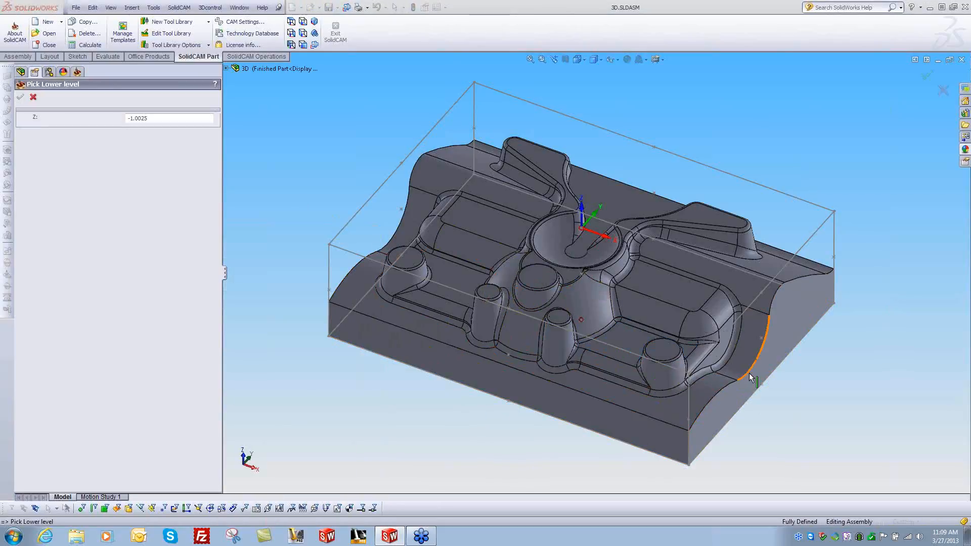
left_click(749, 378)
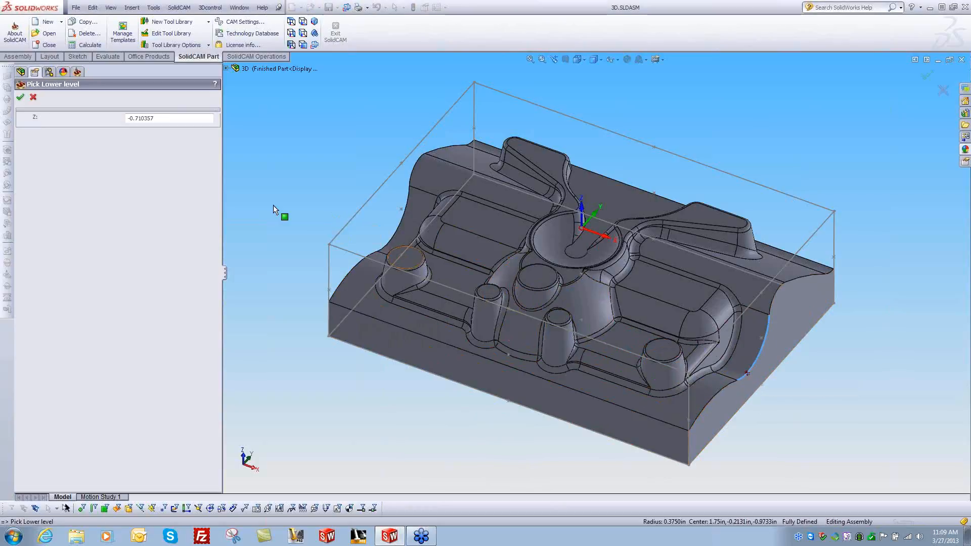
left_click_drag(161, 119, 122, 118)
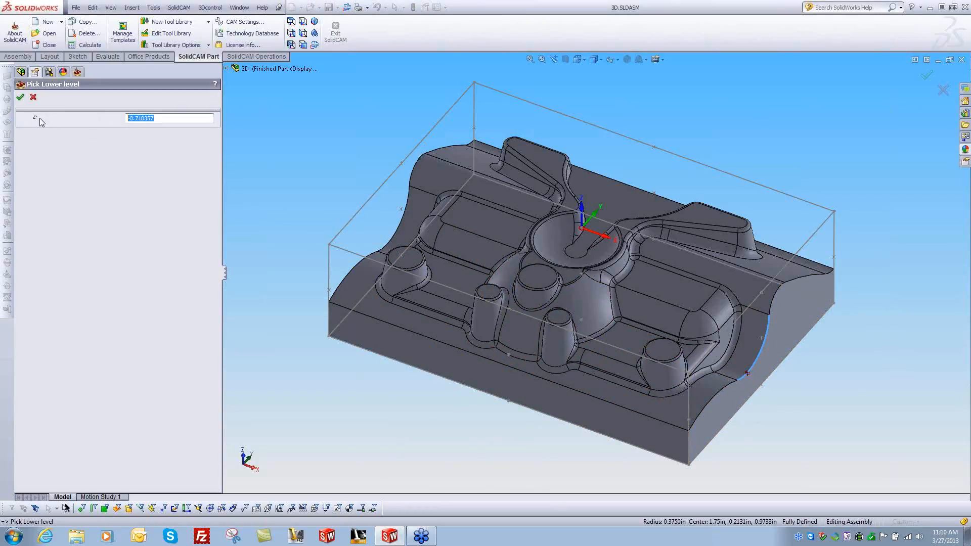
left_click(20, 97)
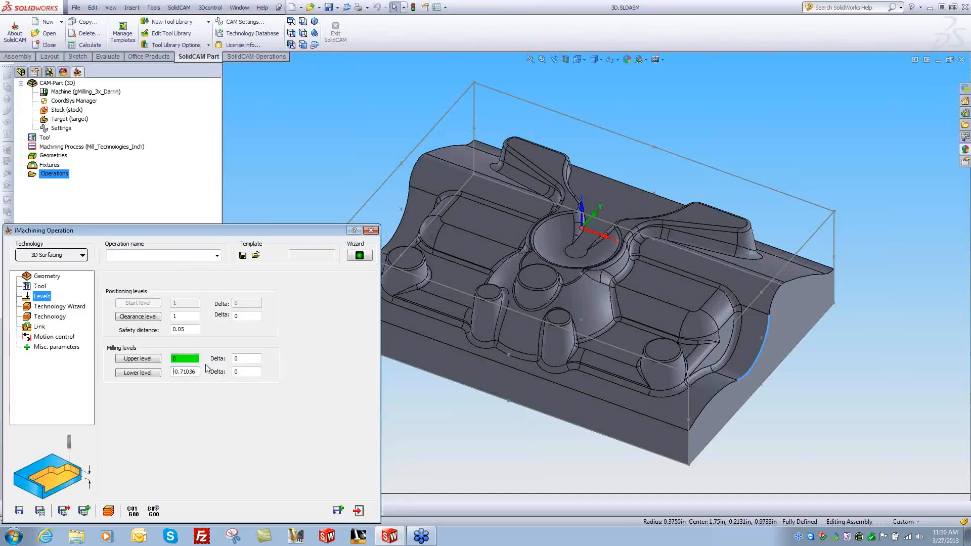
double_click(196, 372)
type("-.75")
- Check the Technology Wizard's cutting conditions, and save and calculate the 3D iMachining operation
left_click(56, 308)
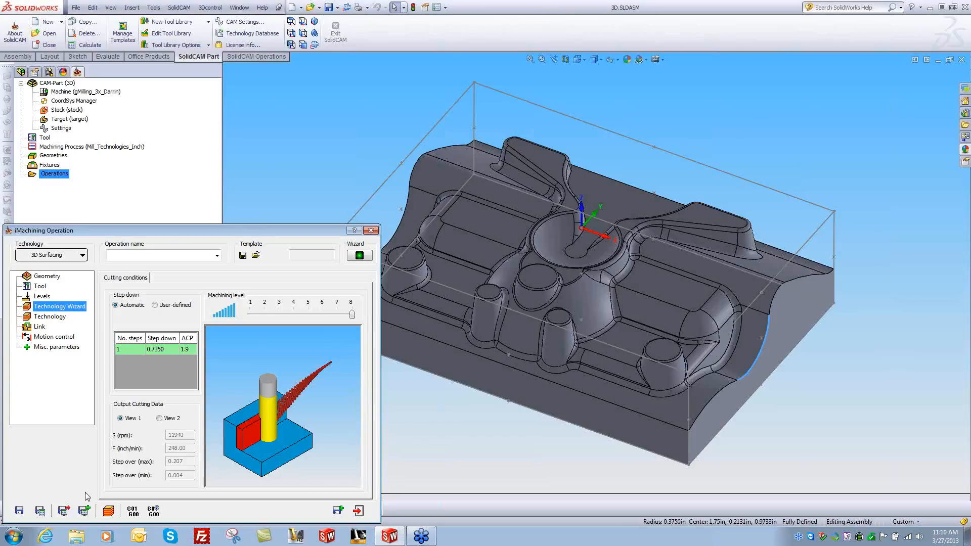
left_click(41, 512)
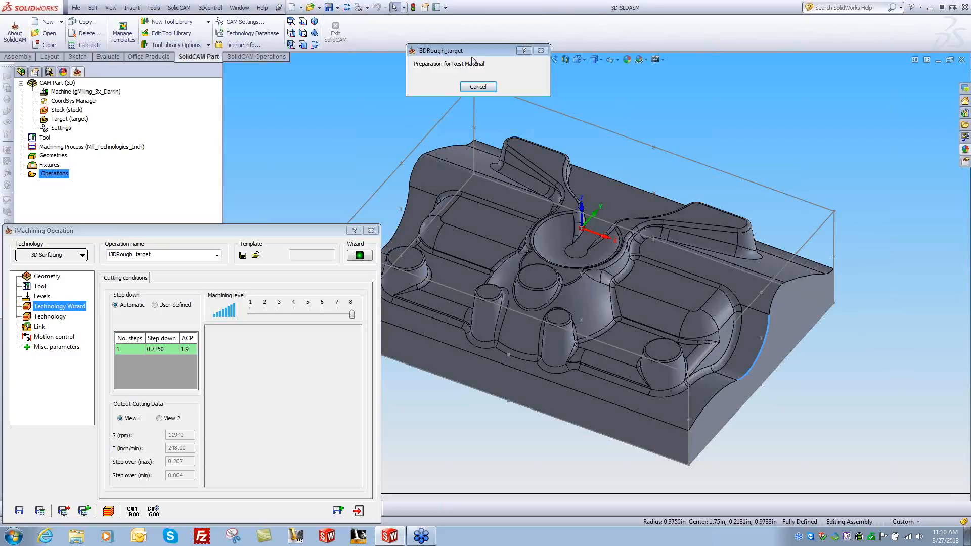
left_click_drag(469, 49, 288, 71)
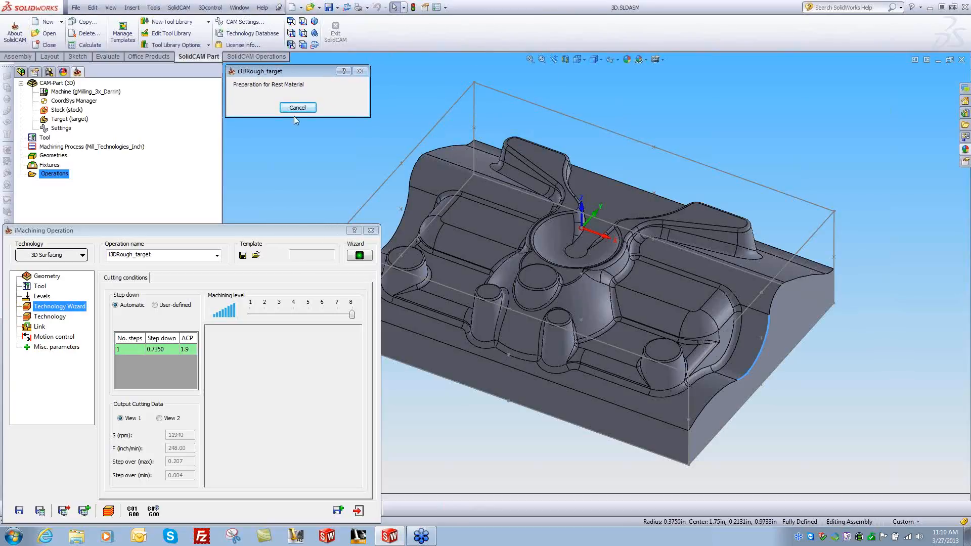
left_click(254, 230)
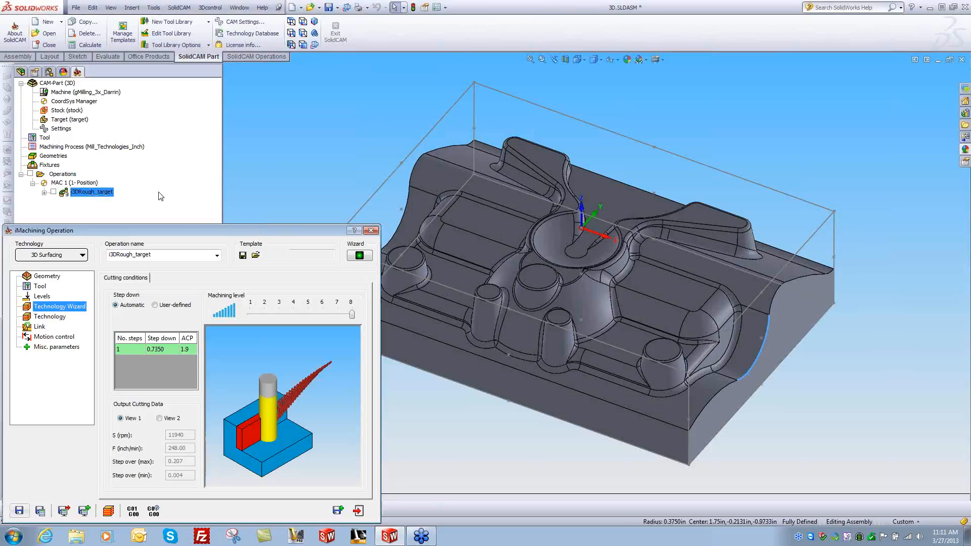
- Display the 3D roughing toolpath, close the operation, and examine the step-up passes around the corner boss and rounded pocket
left_click(53, 192)
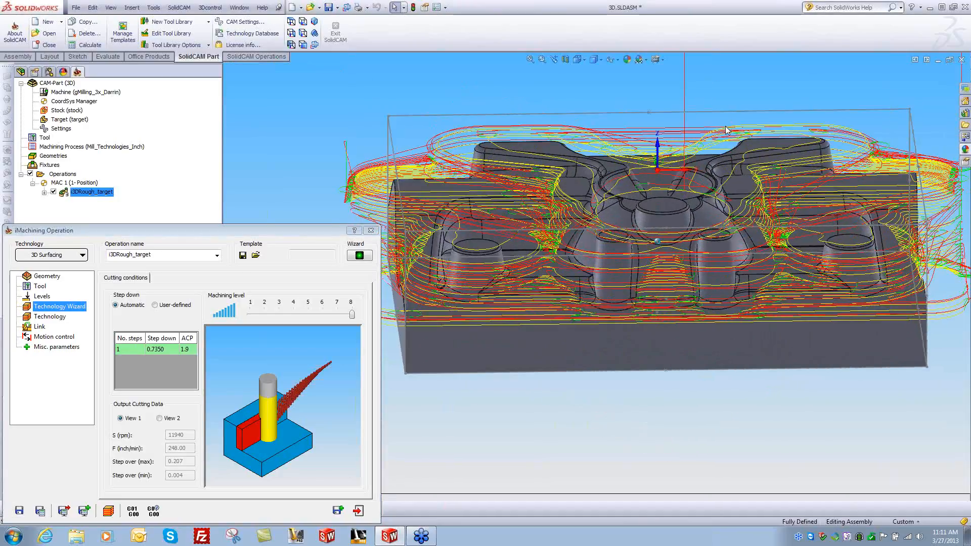
left_click(372, 230)
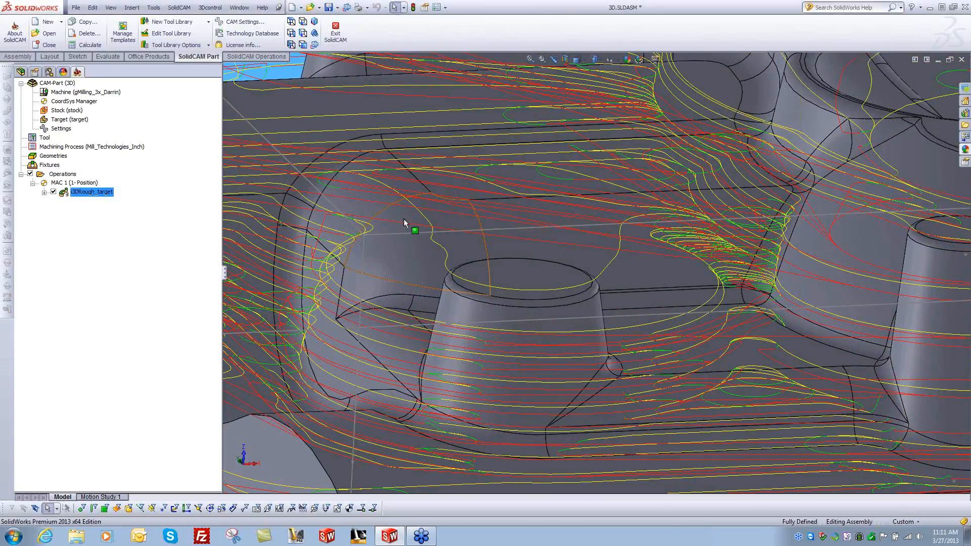
left_click(391, 239)
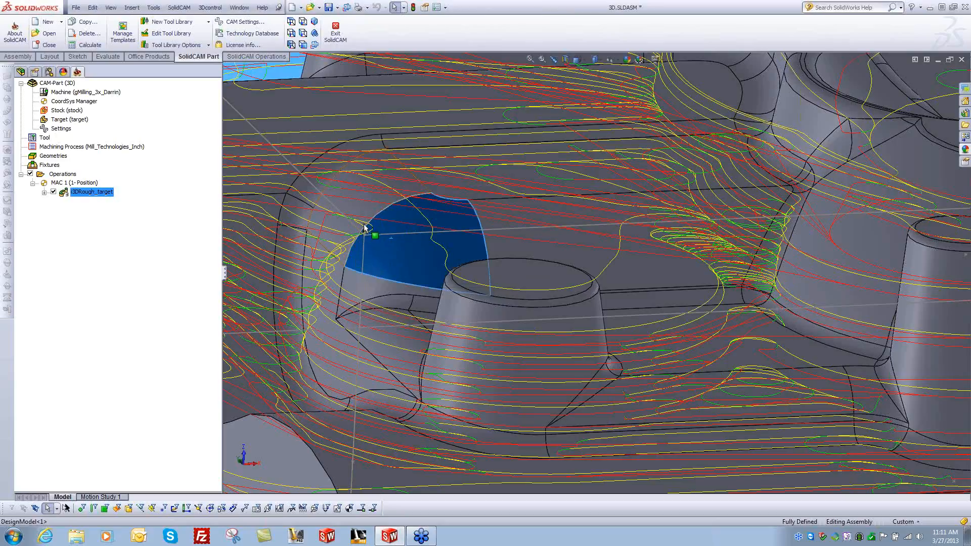
left_click(465, 320)
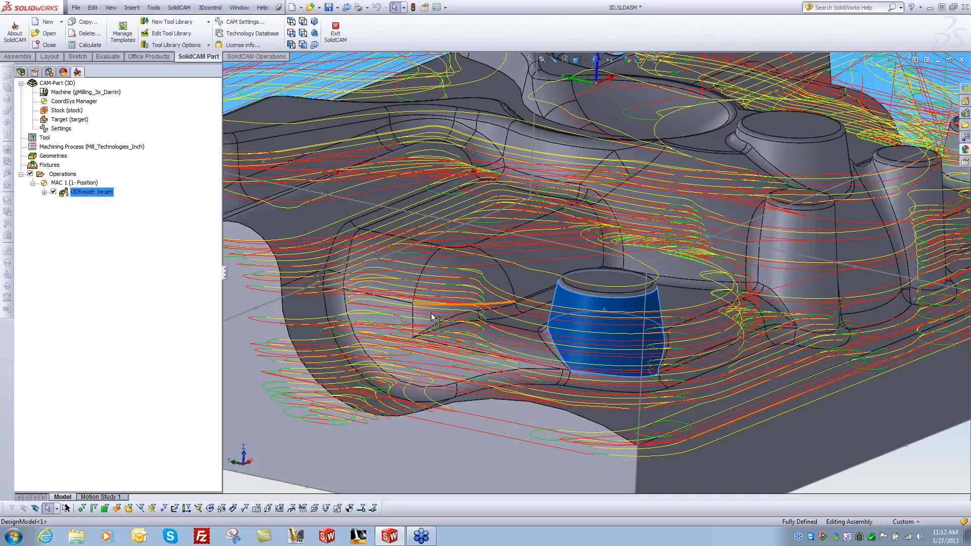
- Simulate the complete 3D roughing operation in SolidVerify, inspect the machined stock closely, and close the simulation
left_click(945, 479)
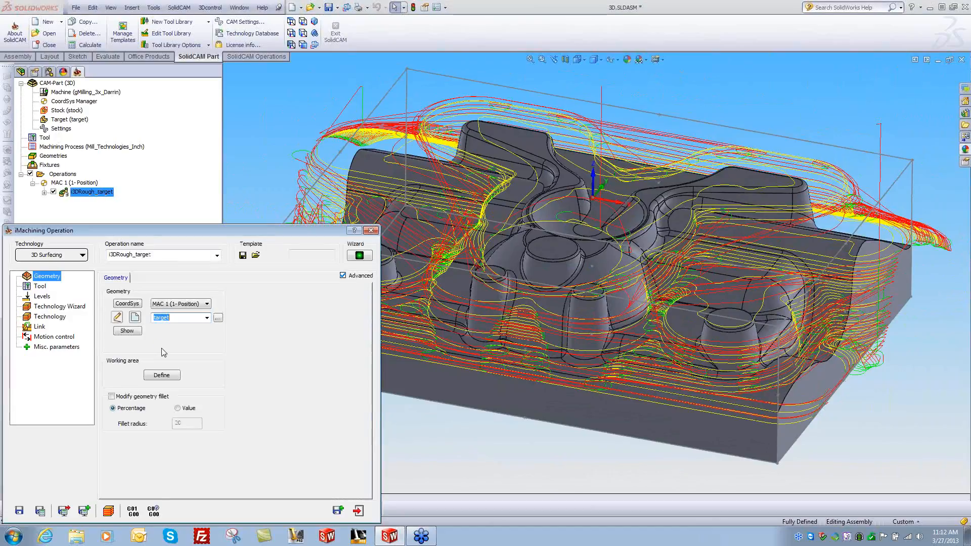
left_click(107, 511)
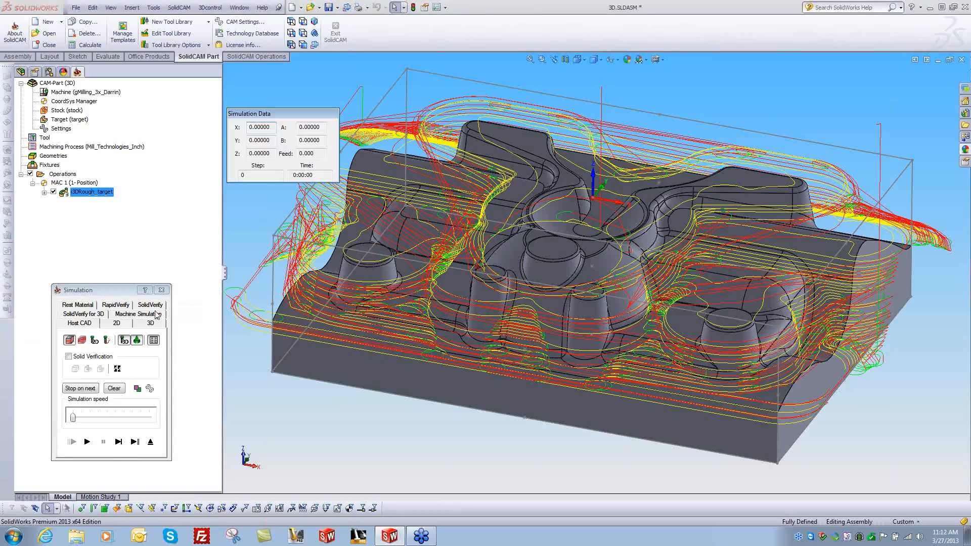
left_click(156, 314)
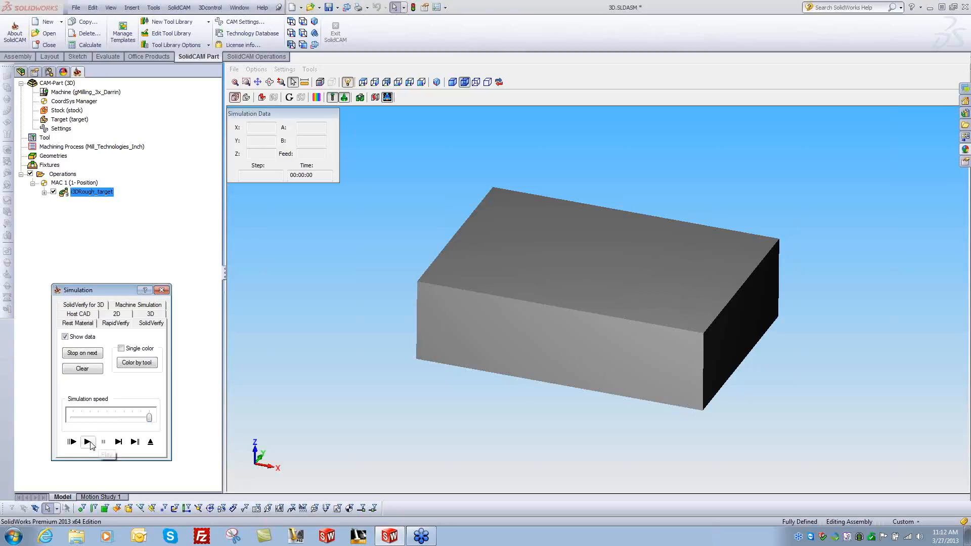
left_click(89, 442)
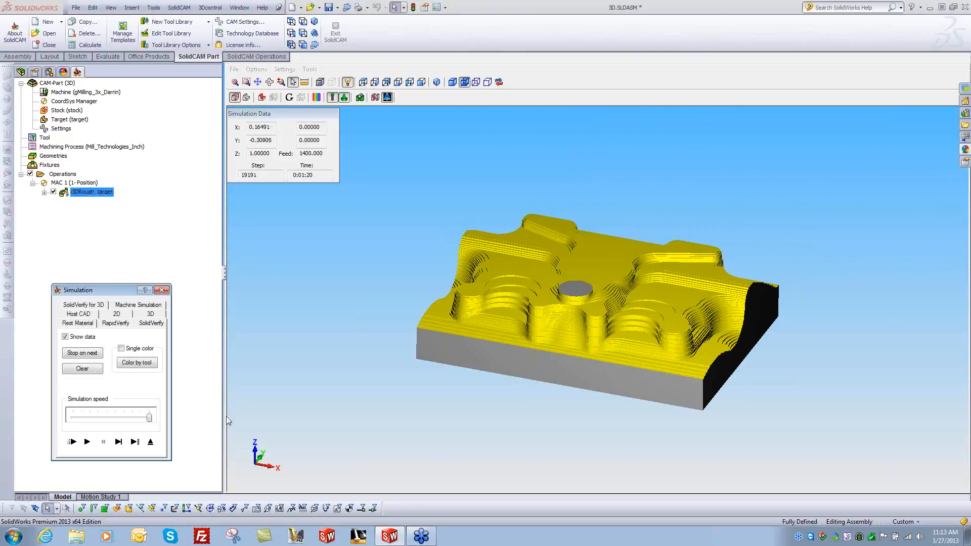
middle_click_drag(850, 390, 293, 199)
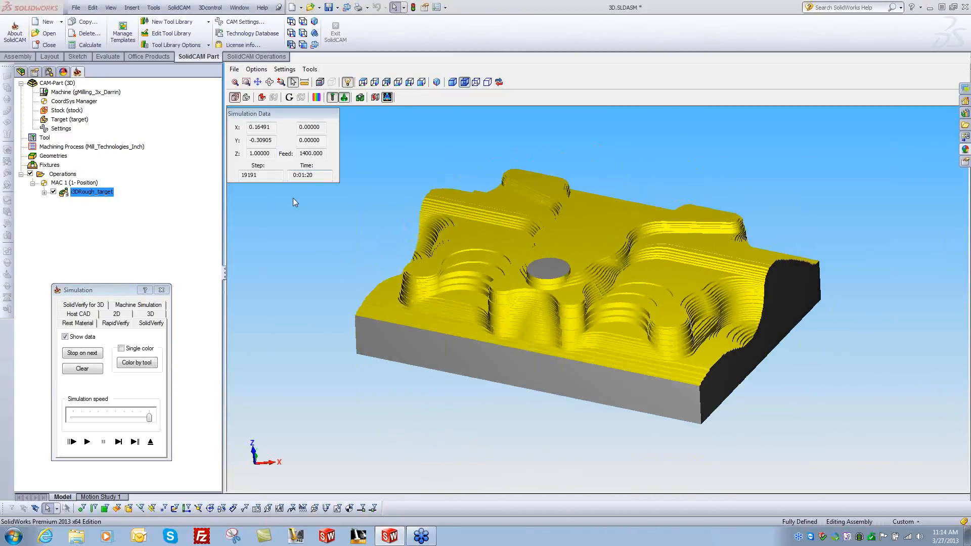
left_click(161, 289)
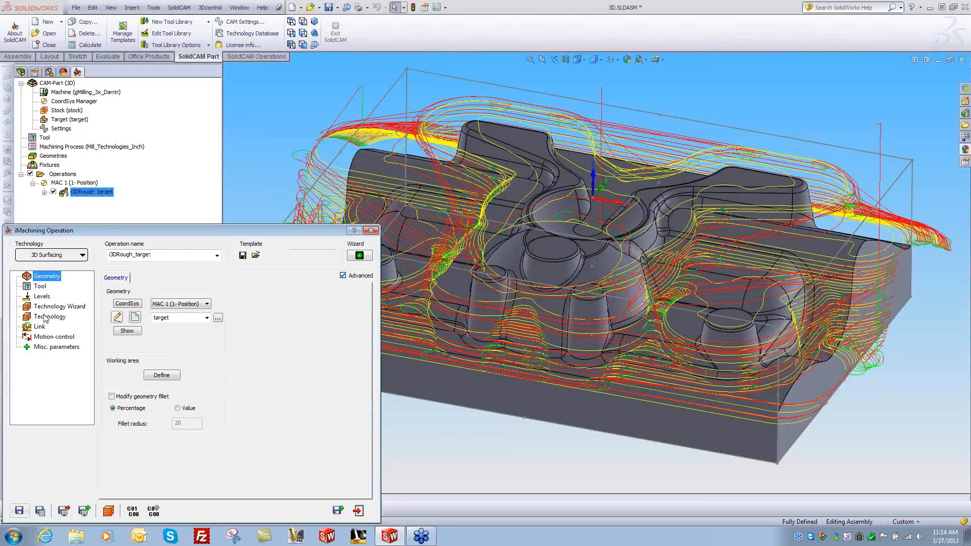
- Review the Technology page's rest rough scallop and surface and wall offset, relating them to the top faces of the central and corner bosses
left_click(49, 317)
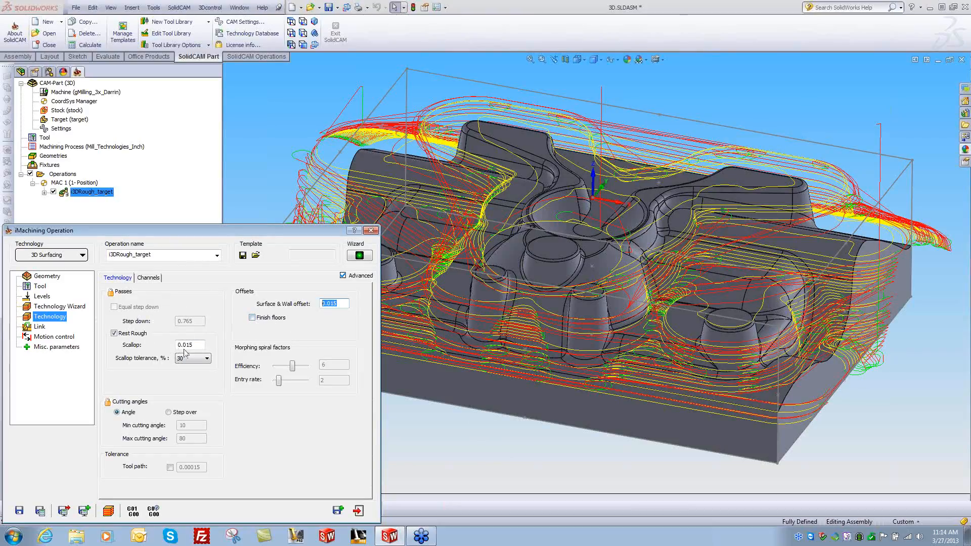
left_click(566, 243)
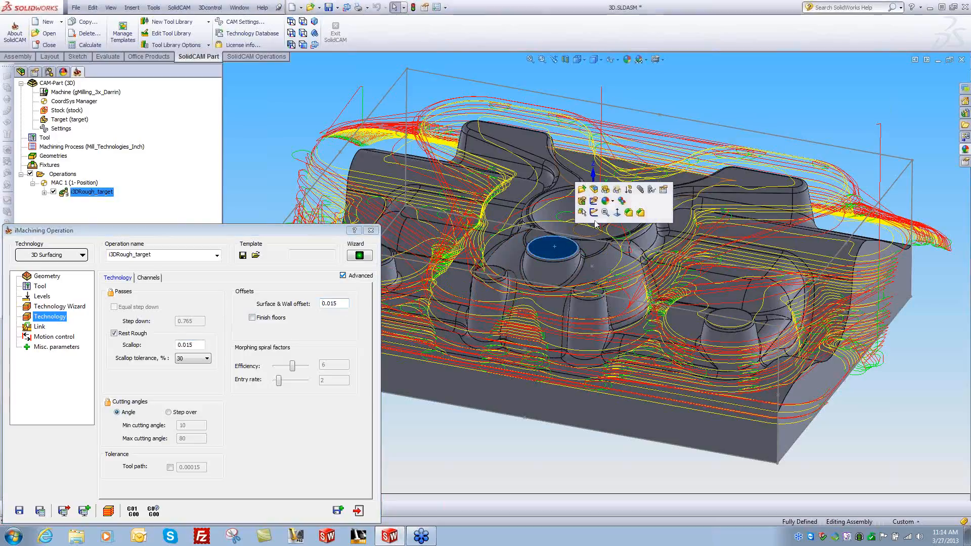
left_click(589, 225)
left_click(730, 327)
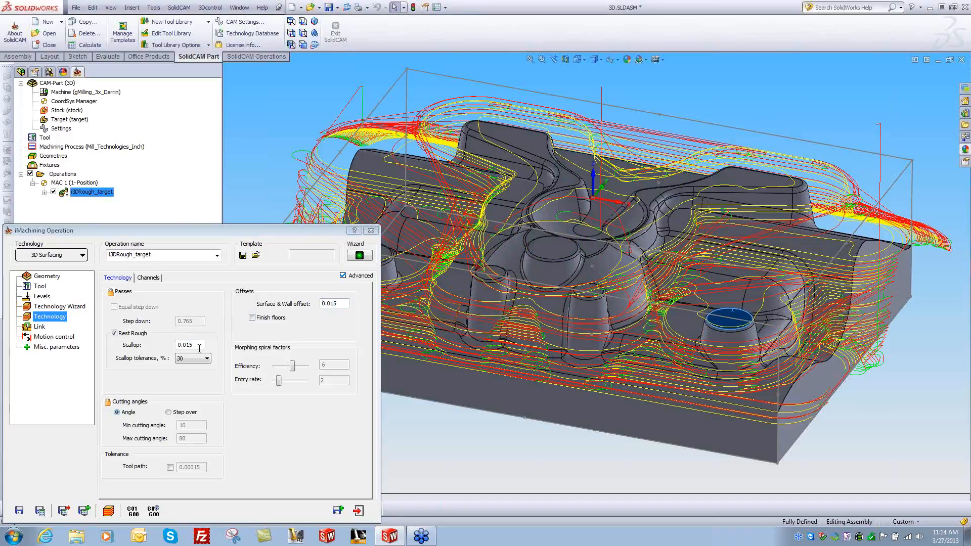
left_click_drag(343, 300, 313, 305)
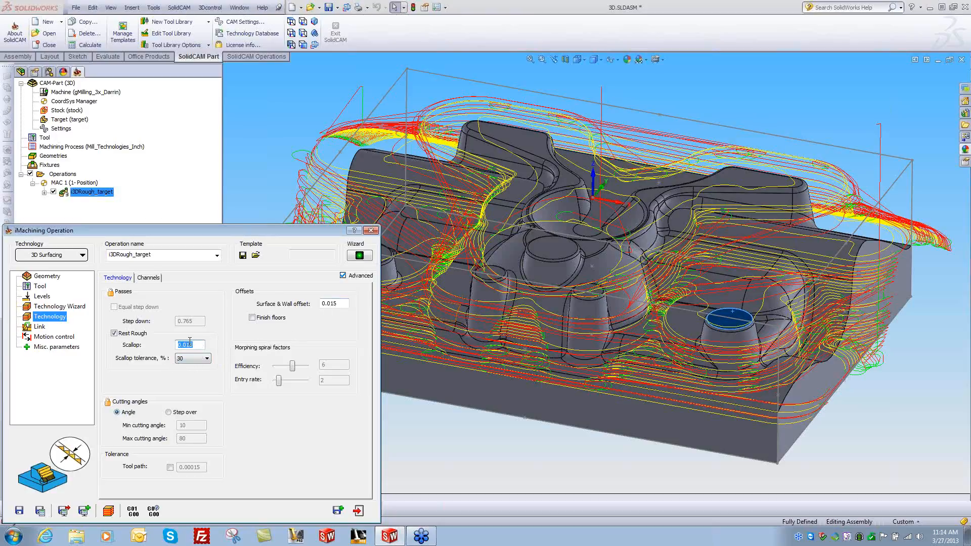
- Switch to Paint and sketch two roughly parallel sloping lines with four stair-shaped steps along the upper line
left_click(15, 537)
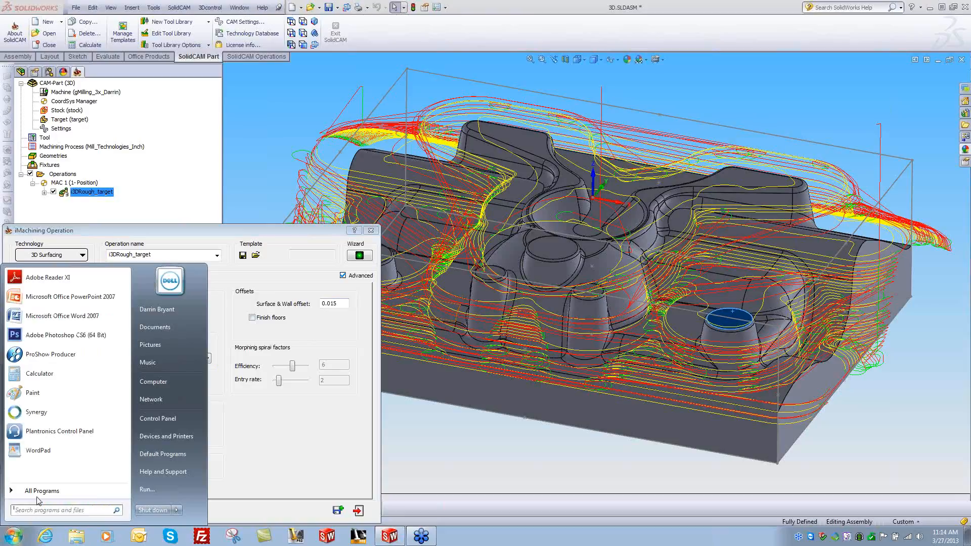
left_click(46, 393)
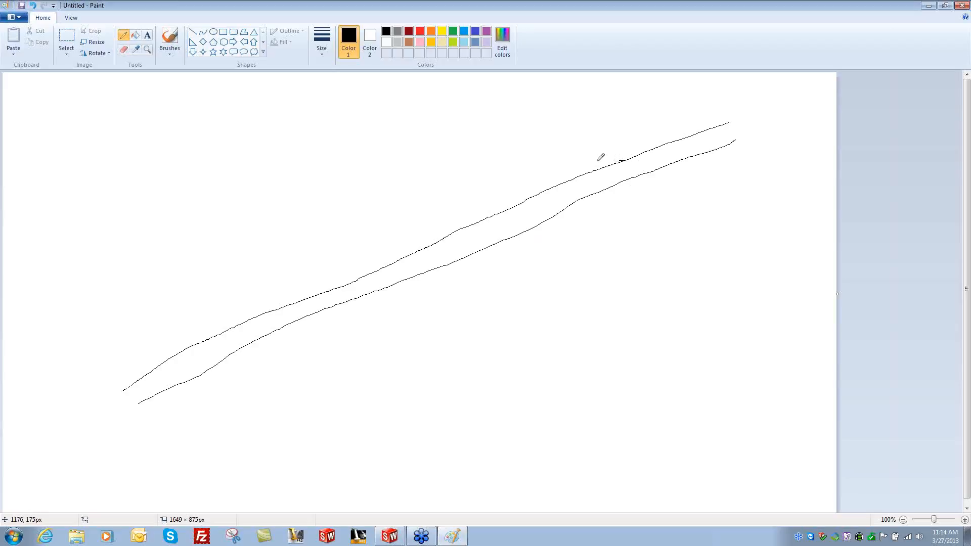
mouse_move(579, 175)
left_mouse_down()
mouse_move(537, 176)
mouse_move(536, 191)
mouse_move(497, 198)
mouse_move(486, 219)
mouse_move(449, 215)
mouse_move(436, 244)
left_mouse_up()
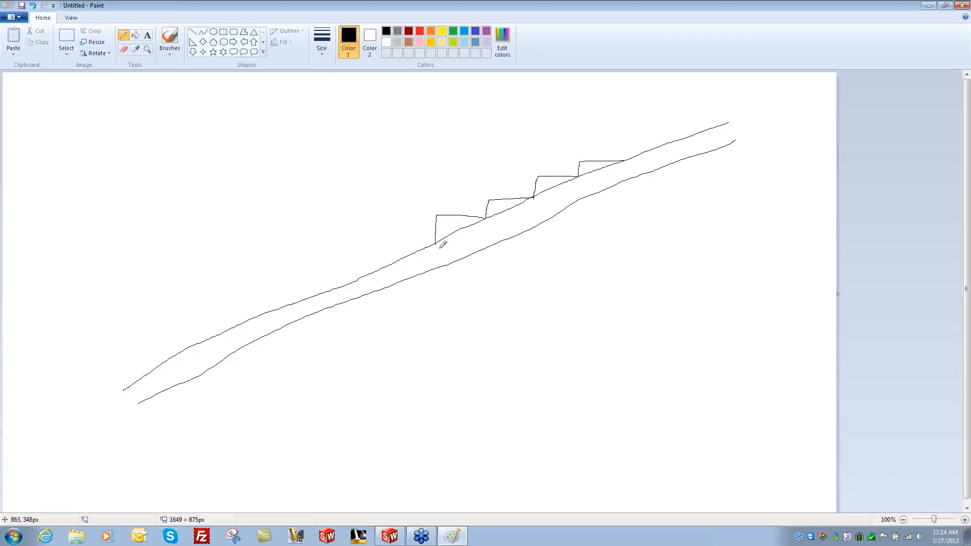
- Mark the gap between the sloping lines and the height of one step with dimension lines, labelling each .015
left_click_drag(434, 244, 419, 197)
left_click_drag(444, 265, 457, 305)
mouse_move(440, 249)
left_mouse_down()
mouse_move(449, 256)
mouse_move(466, 245)
left_mouse_up()
left_click_drag(495, 198, 511, 192)
left_click_drag(495, 198, 486, 163)
mouse_move(495, 197)
left_mouse_down()
mouse_move(498, 185)
mouse_move(485, 188)
mouse_move(509, 233)
left_mouse_up()
left_click(510, 249)
mouse_move(520, 244)
left_mouse_down()
mouse_move(532, 252)
mouse_move(542, 240)
left_mouse_up()
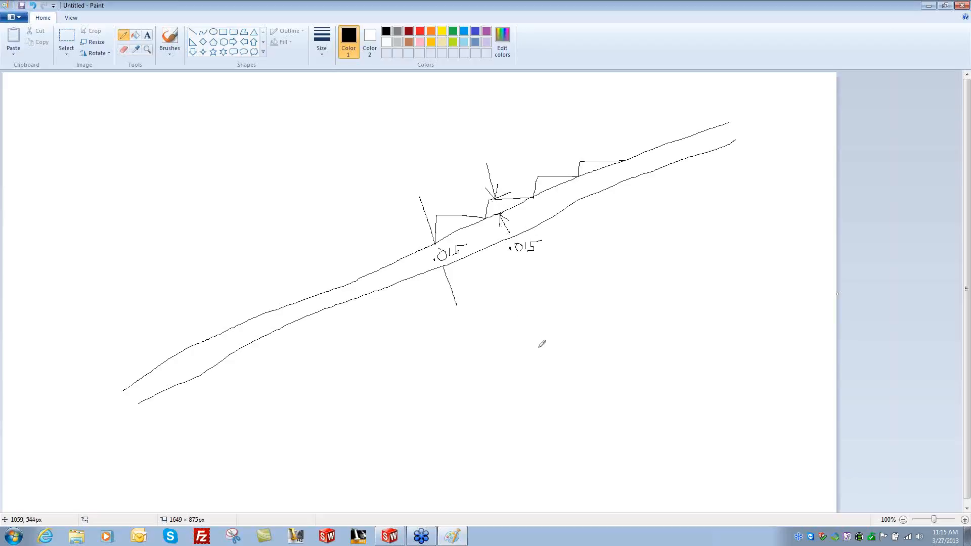
- Switch back to SolidWorks and check the rest rough scallop value and the available scallop tolerance percentages
left_click(389, 537)
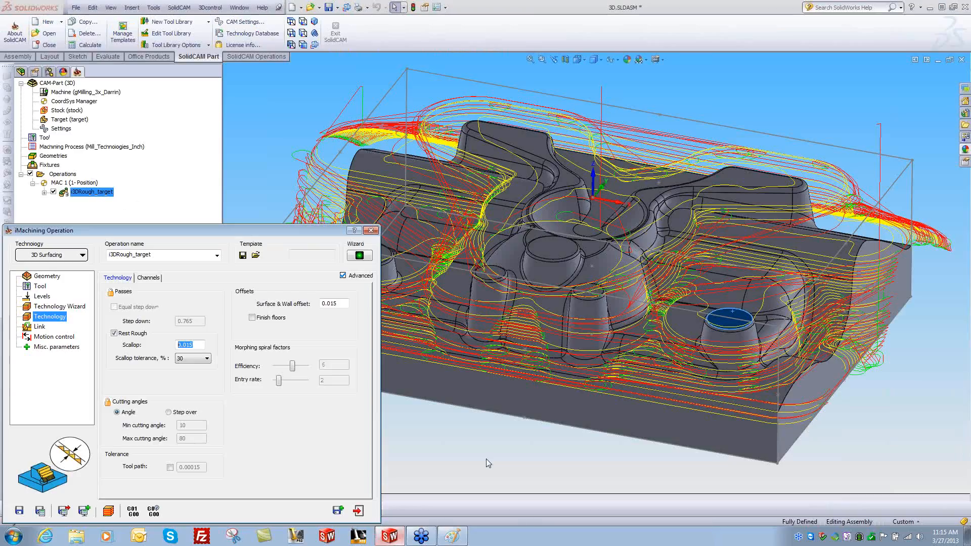
left_click(200, 345)
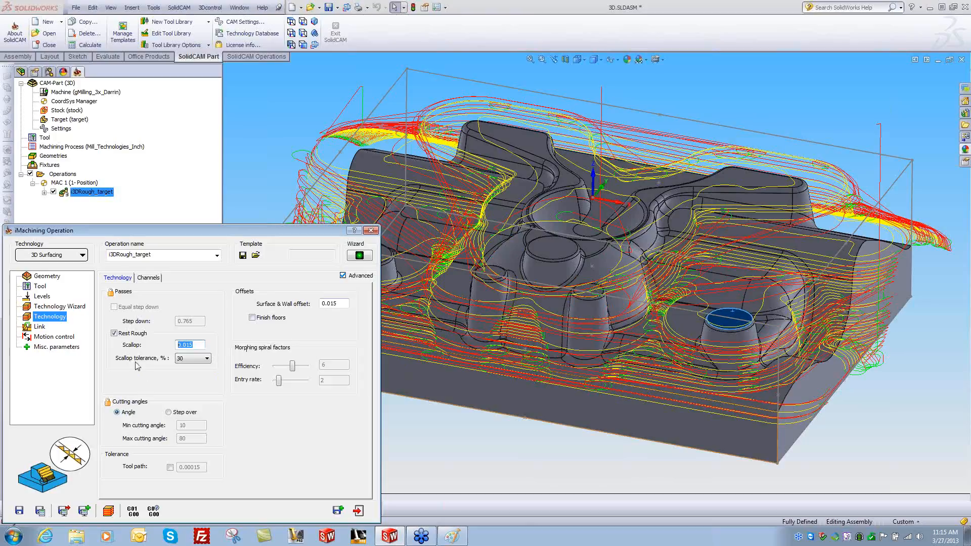
left_click(207, 358)
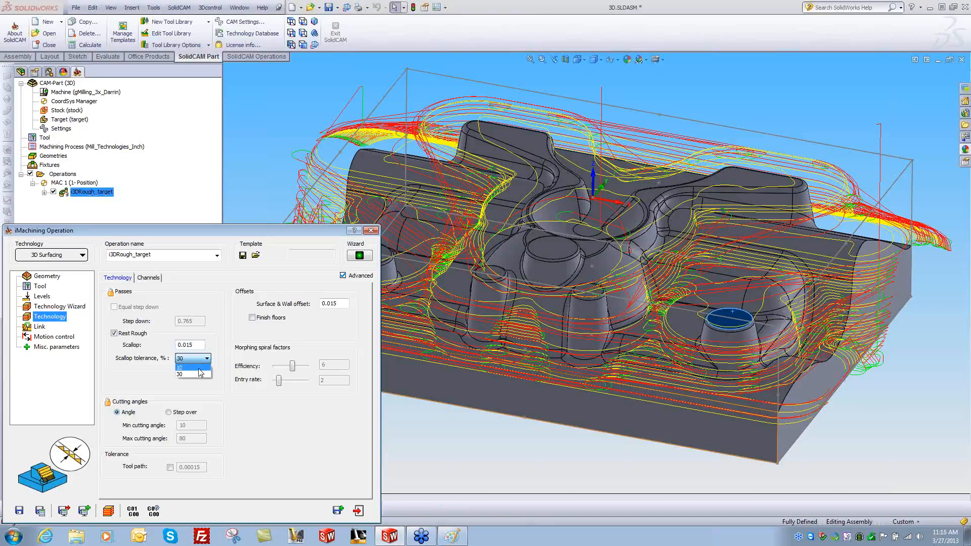
left_click(215, 342)
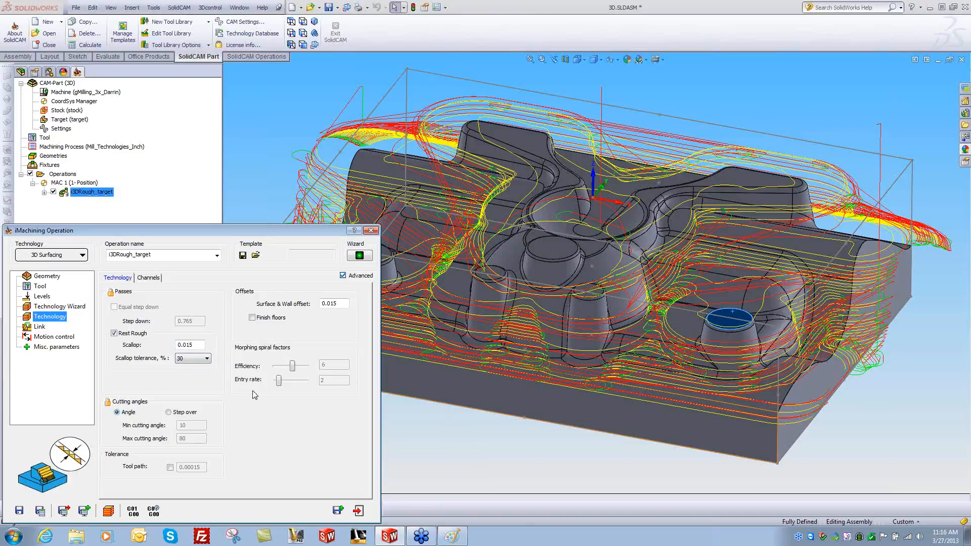
- Check the island moating and channel settings, and examine the toolpath around the corner boss before returning to the main technology parameters
left_click(151, 277)
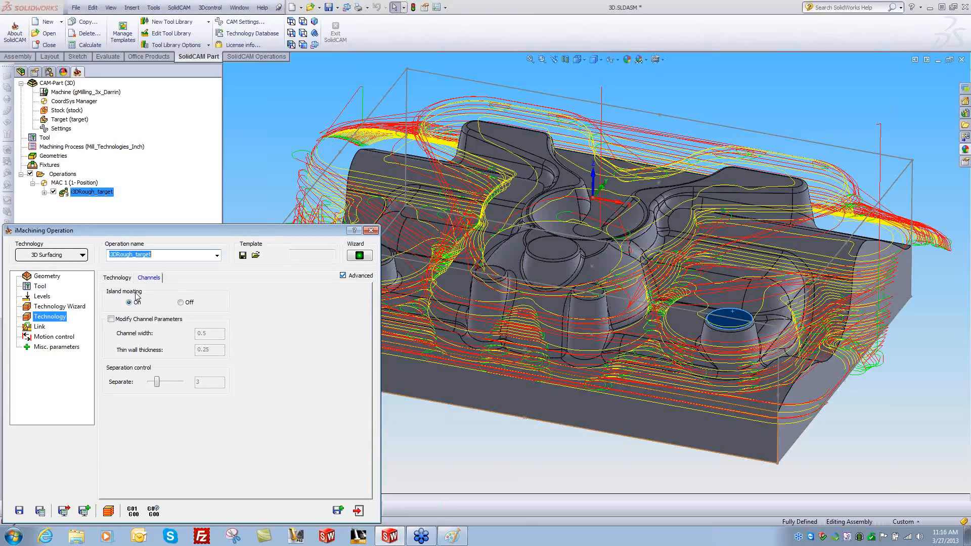
left_click(559, 440)
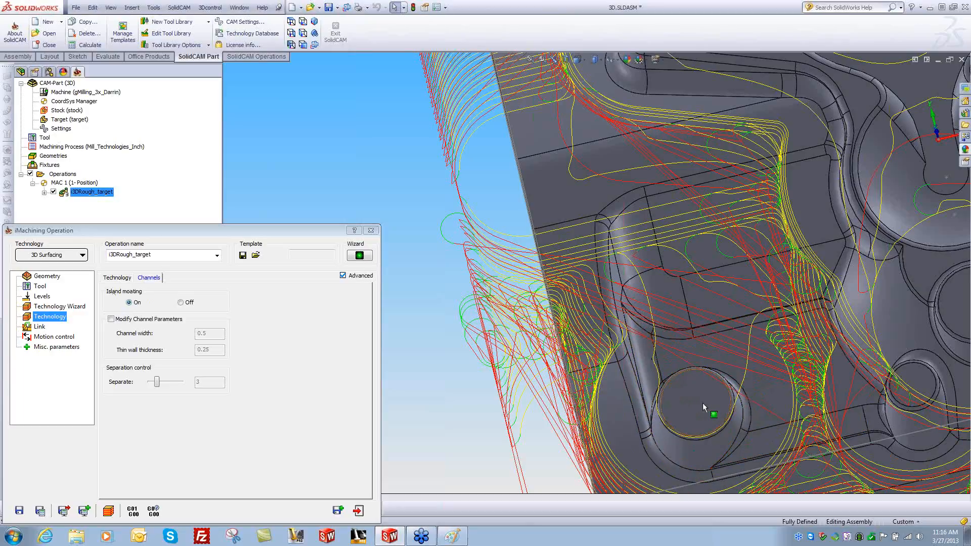
scroll(557, 410, "up", 3)
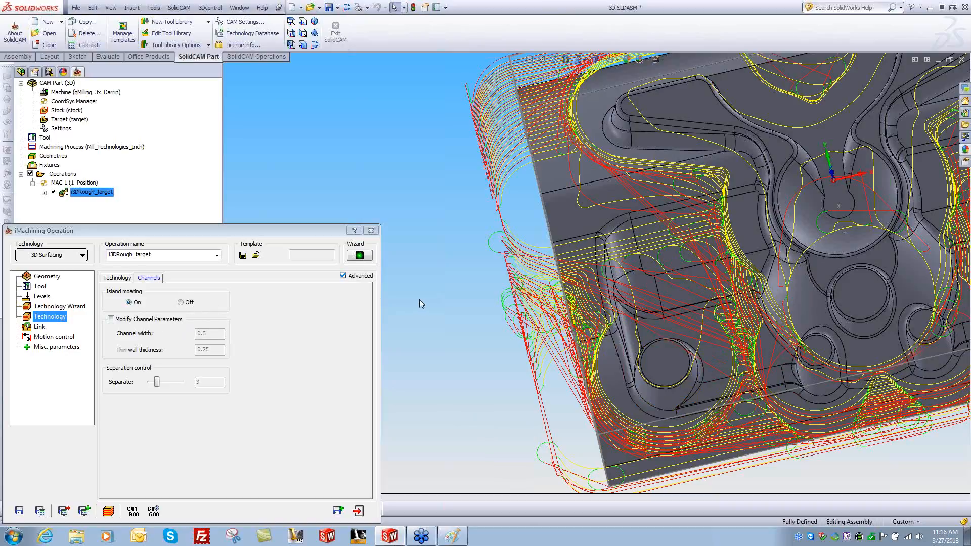
left_click(116, 278)
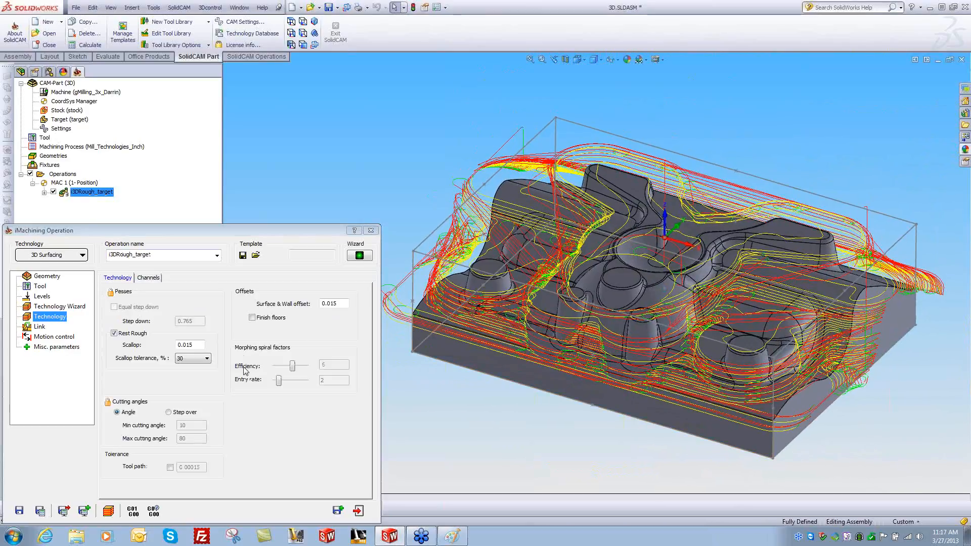
- Hide the 3D roughing toolpath, and save and copy the operation i3DRough_target
left_click(54, 278)
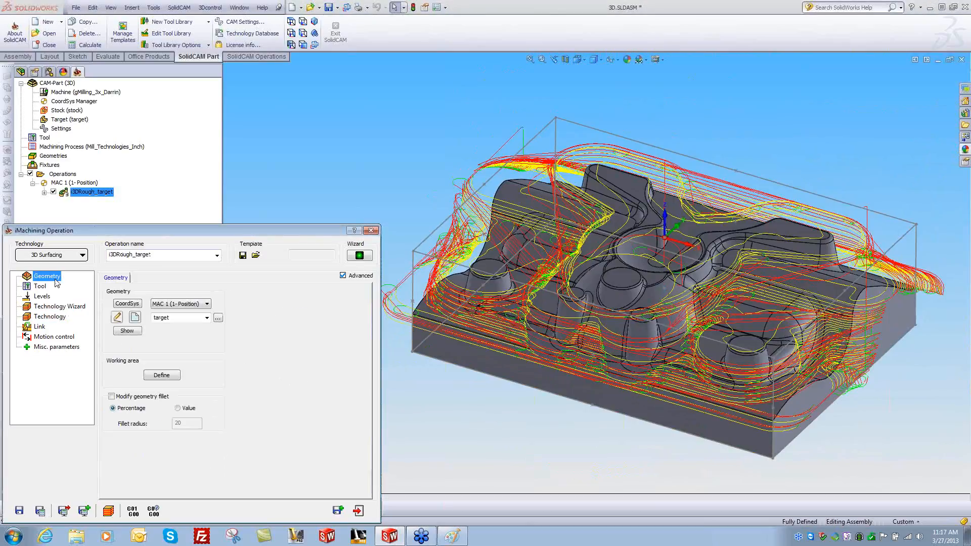
left_click(53, 193)
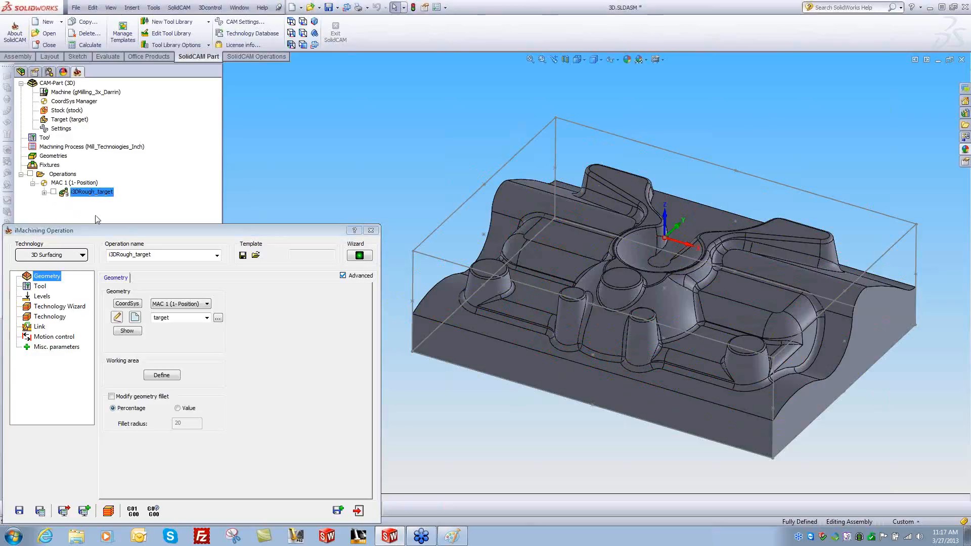
left_click(338, 510)
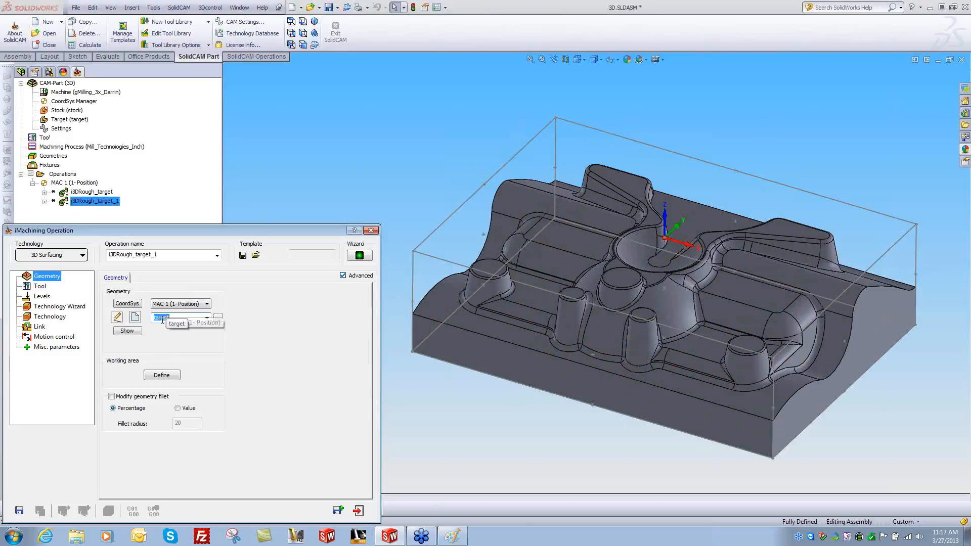
- Close the copied operation, reopen i3DRough_target, save and calculate it, and close it with its toolpath hidden
left_click(372, 231)
left_click(87, 193)
double_click(87, 192)
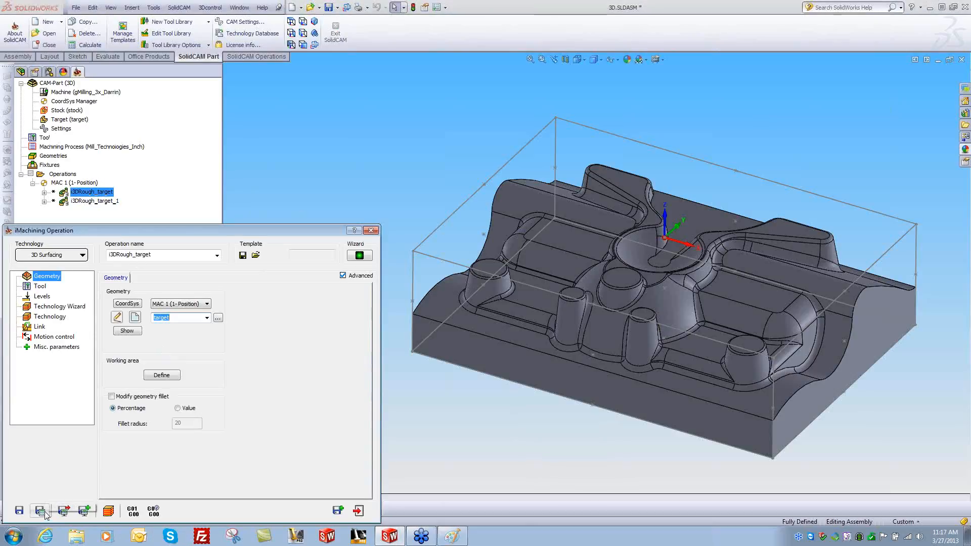
left_click(45, 513)
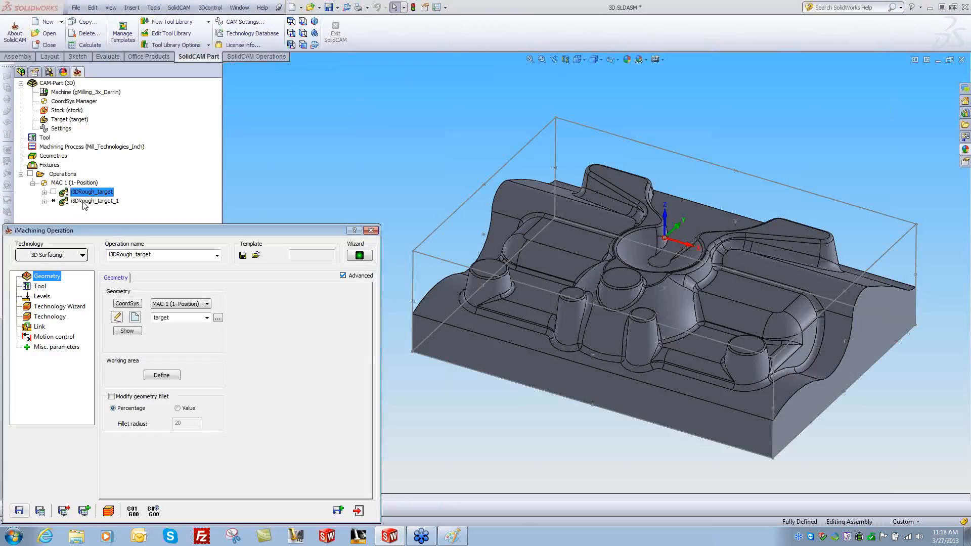
left_click(53, 192)
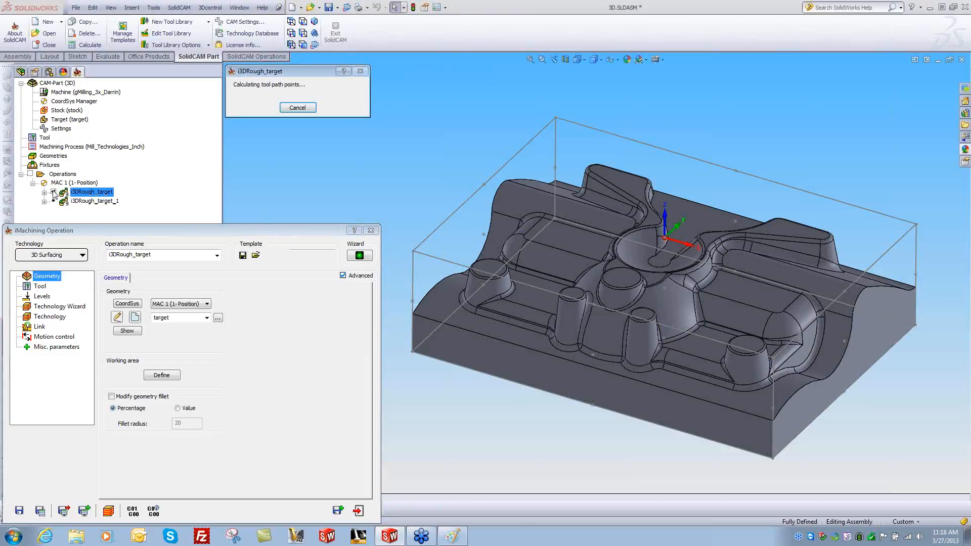
left_click(53, 193)
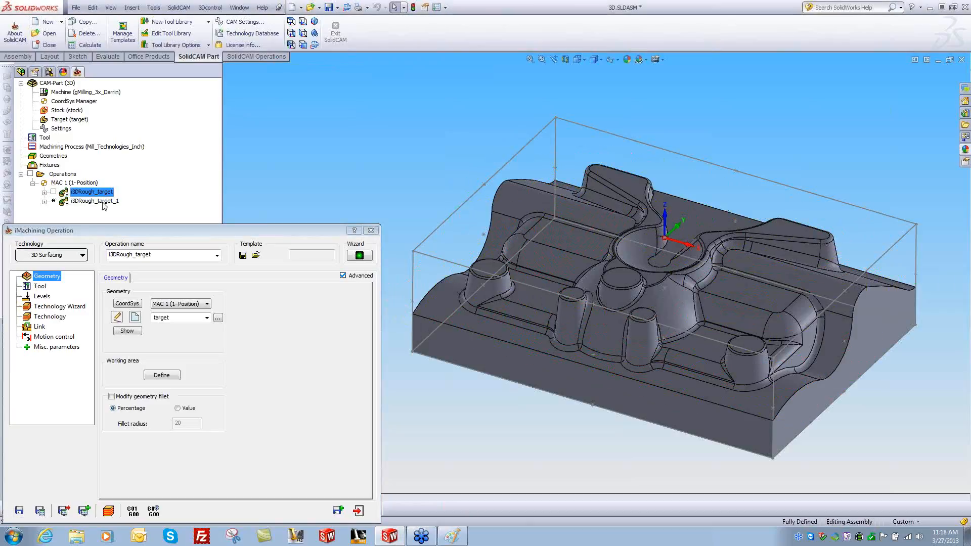
left_click(369, 230)
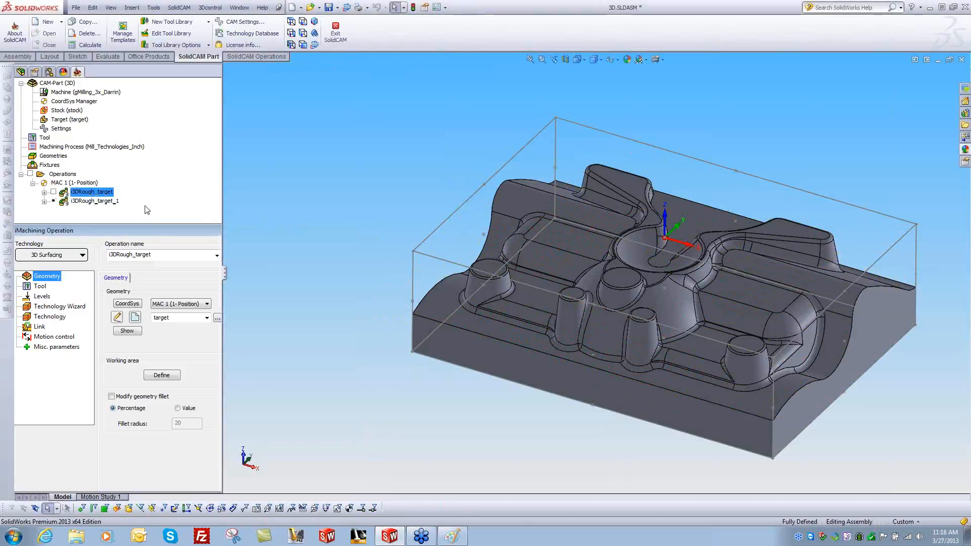
- Open the copied operation i3DRough_target_1 and add a new end mill to its tool table
left_click(108, 201)
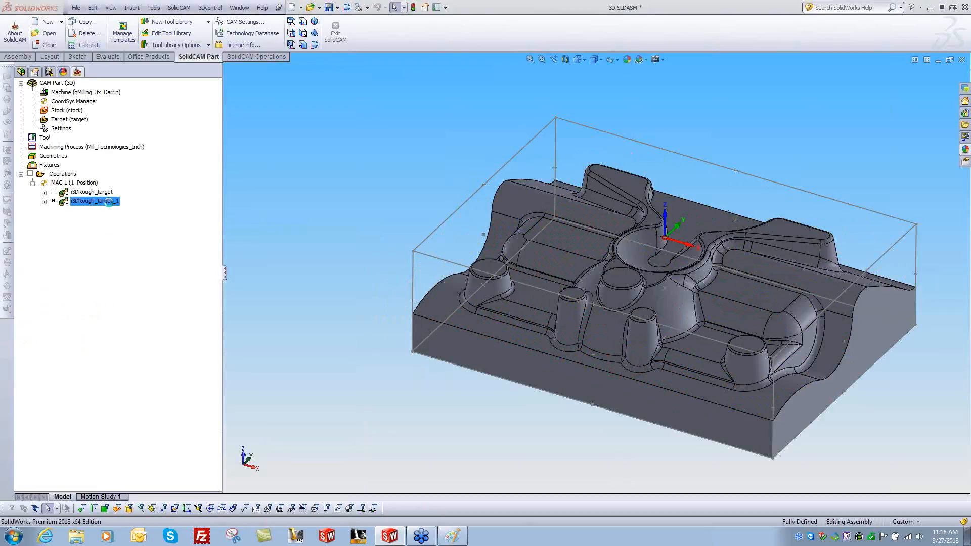
double_click(109, 202)
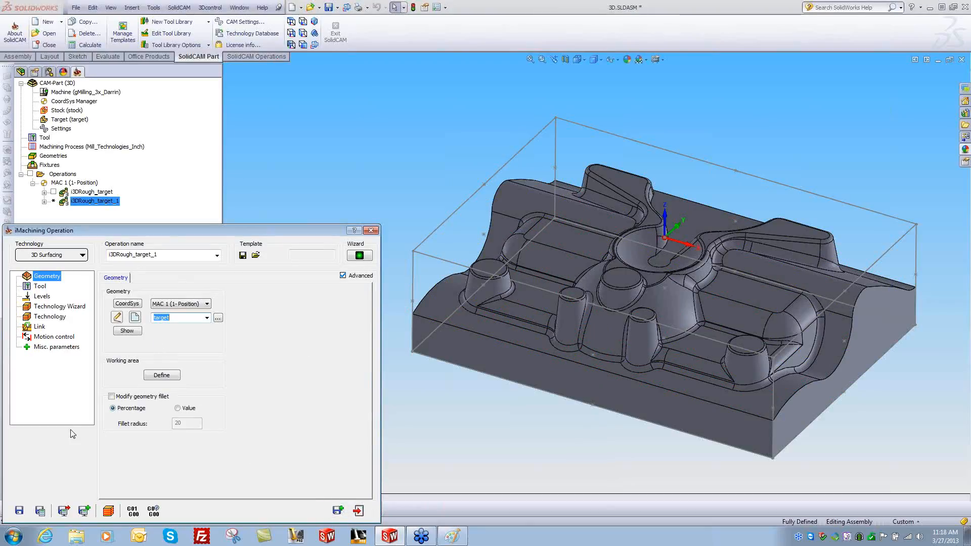
left_click(42, 285)
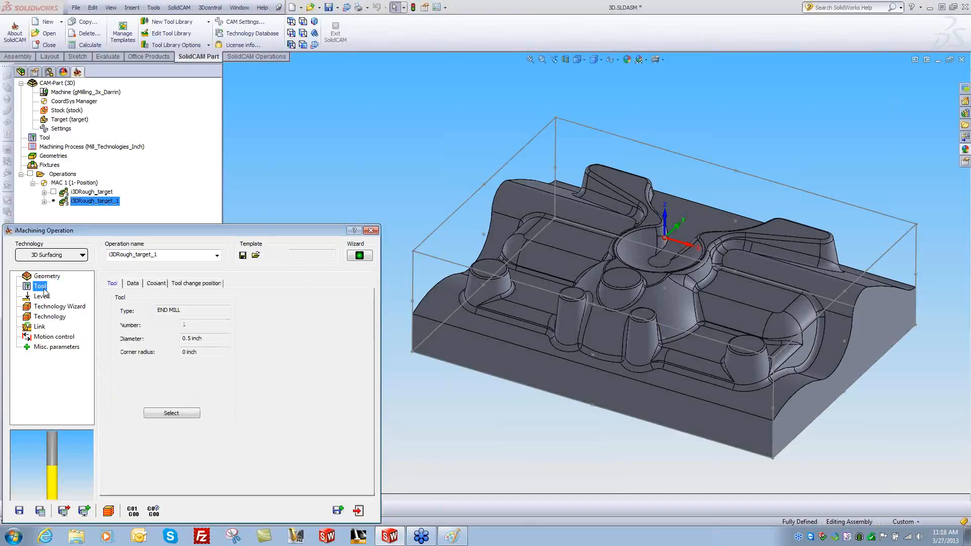
left_click(65, 256)
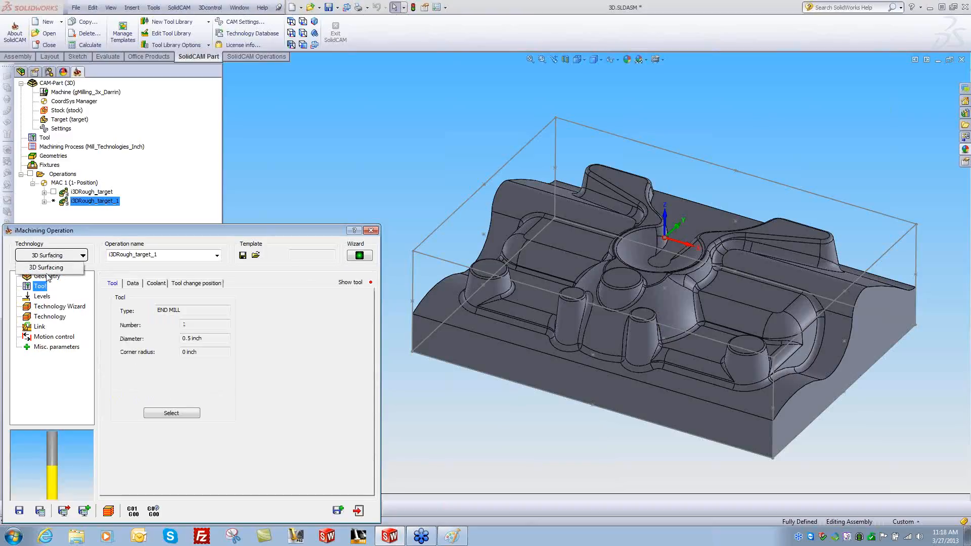
left_click(72, 249)
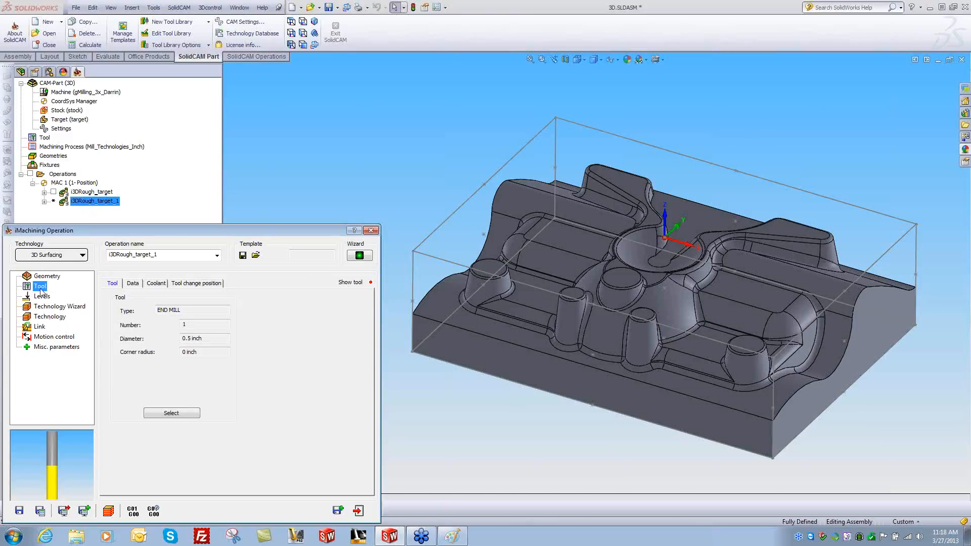
left_click(170, 412)
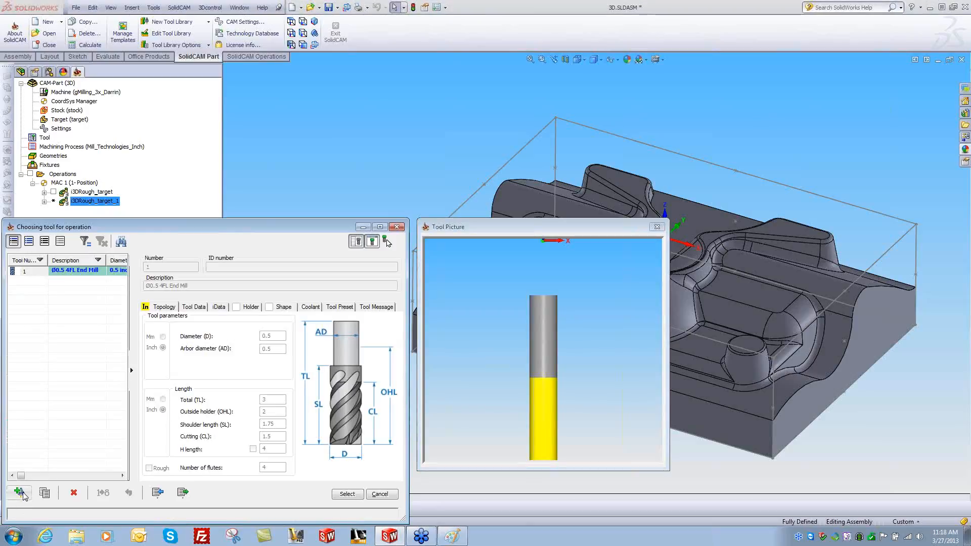
left_click(20, 492)
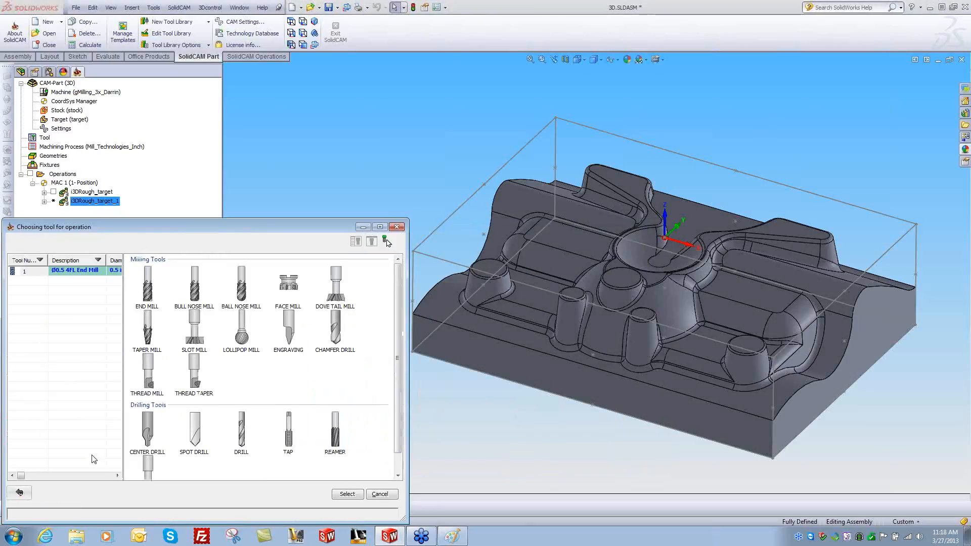
left_click(158, 287)
- Describe the new end mill as Ø.125 and set its diameter to 0.125 inch
left_click(173, 286)
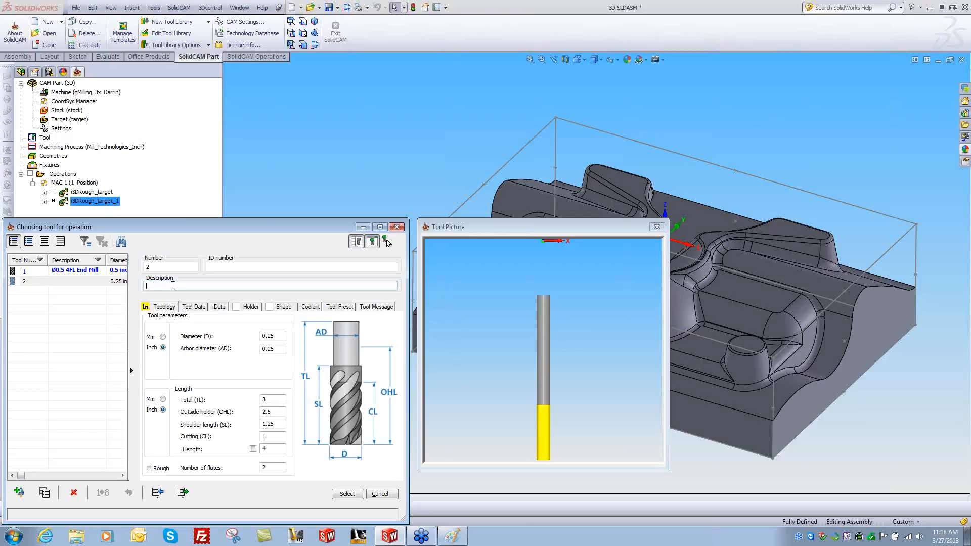
type("Ø")
type(".012")
key("BackSpace")
key("BackSpace")
key("BackSpace")
key("BackSpace")
type("125")
left_click_drag(280, 336, 263, 337)
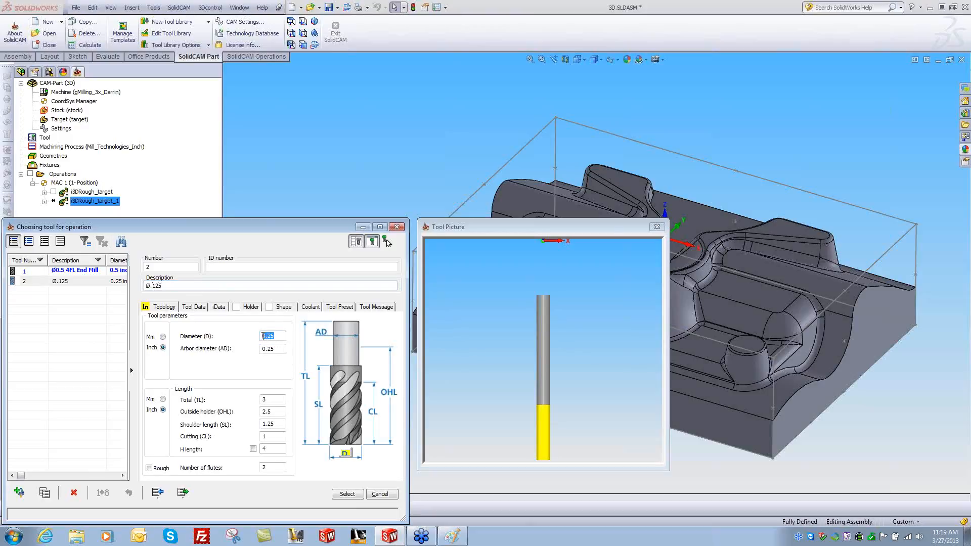
type("0.125")
key("Tab")
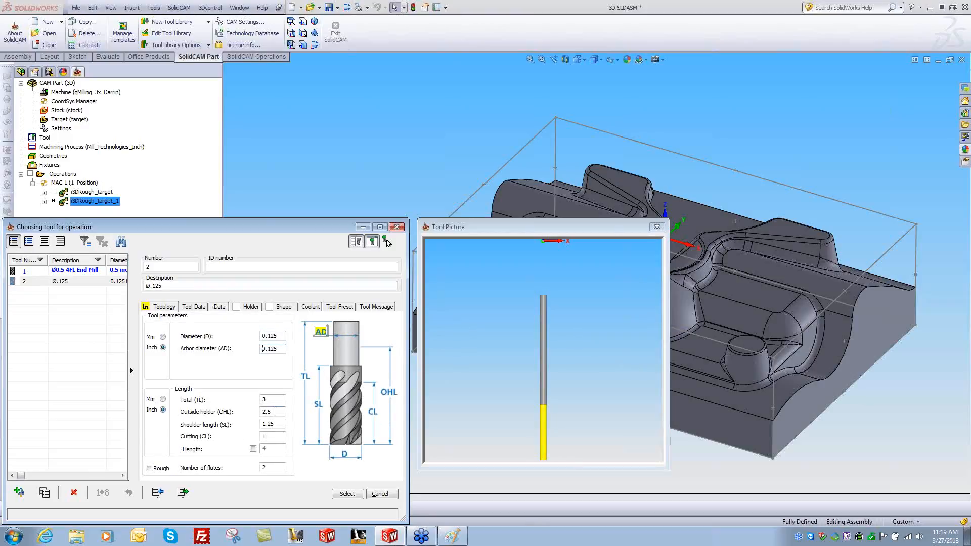
- Set the end mill's outside holder length to 1.5 and shoulder length to 1, and assign it to the operation
left_click_drag(275, 413, 253, 415)
type("1.5")
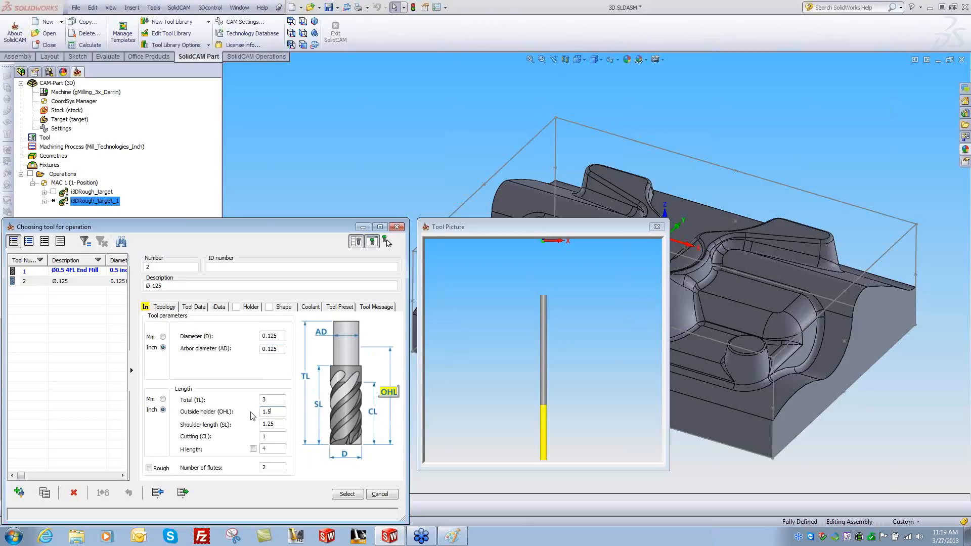
key("Tab")
type("1")
key("Tab")
key("Tab")
left_click(360, 496)
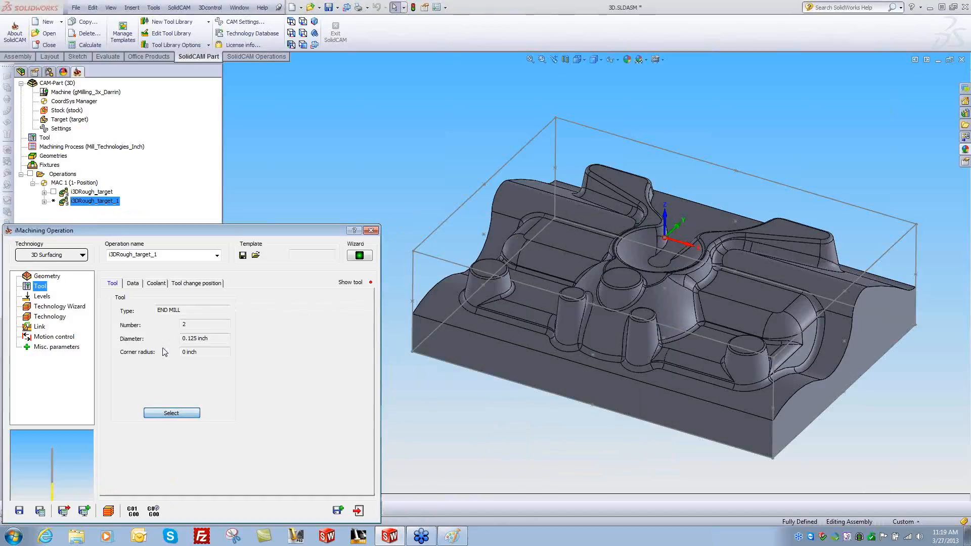
- Check the milling levels and automatic cutting conditions of i3DRough_target_1, and save and calculate the operation
left_click(43, 297)
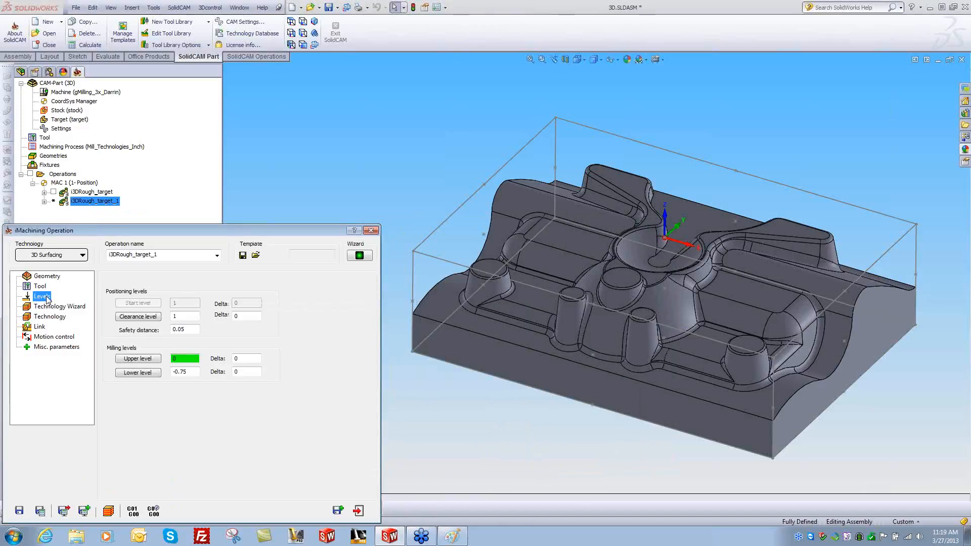
left_click(50, 307)
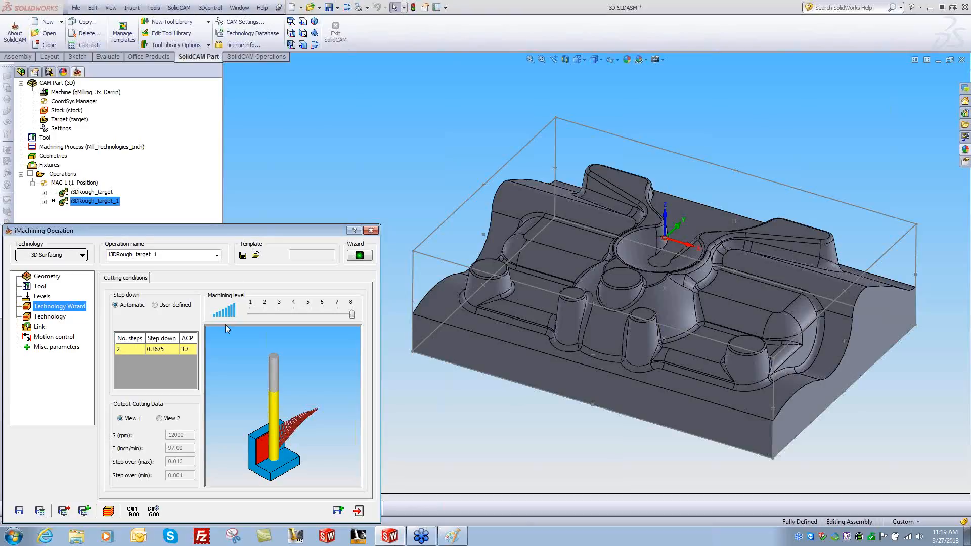
left_click(38, 512)
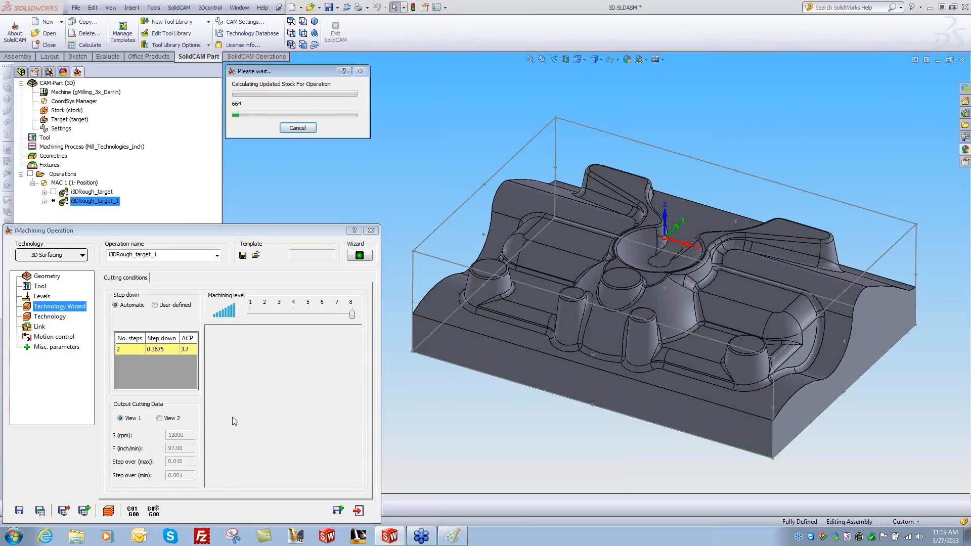
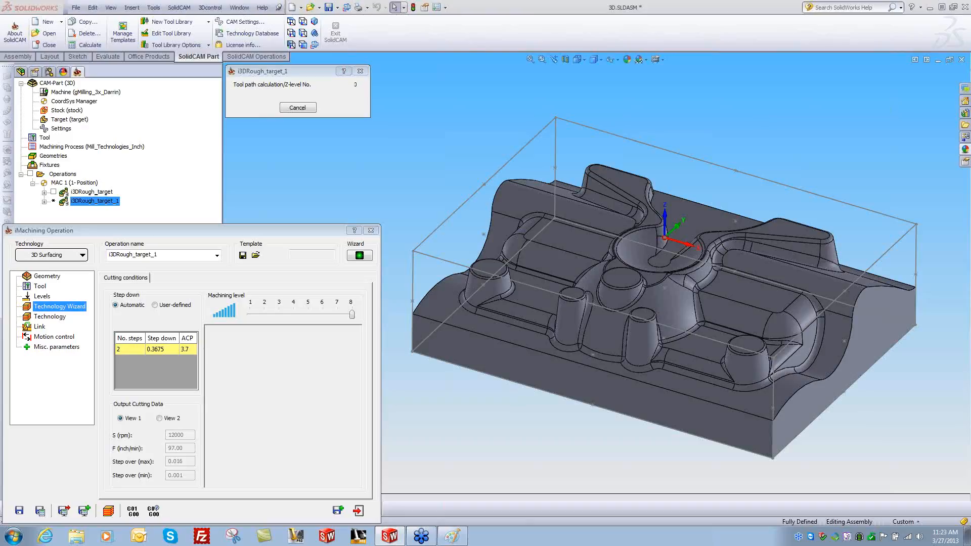
- Show the calculated toolpath of i3DRough_target_1 and examine it over the whole mold part
left_click(53, 201)
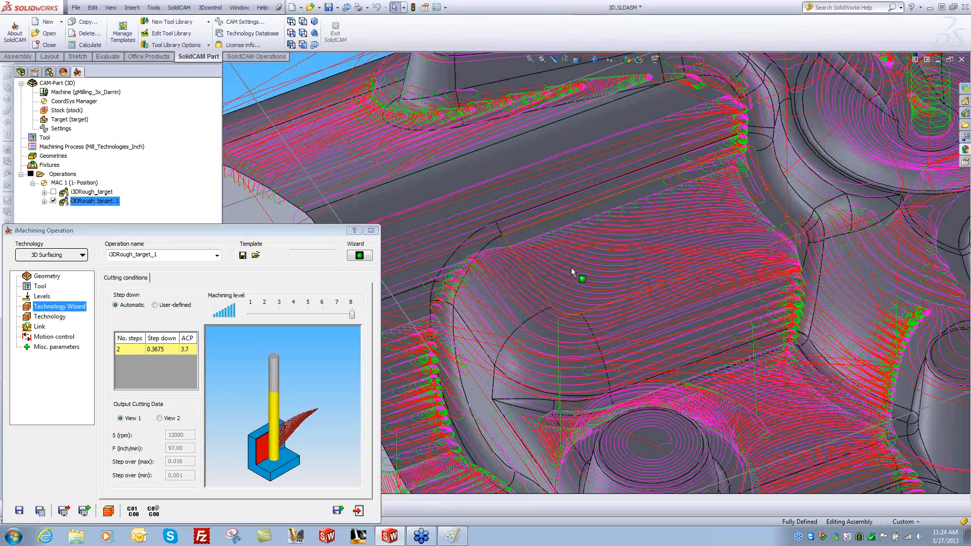
scroll(572, 267, "up", 5)
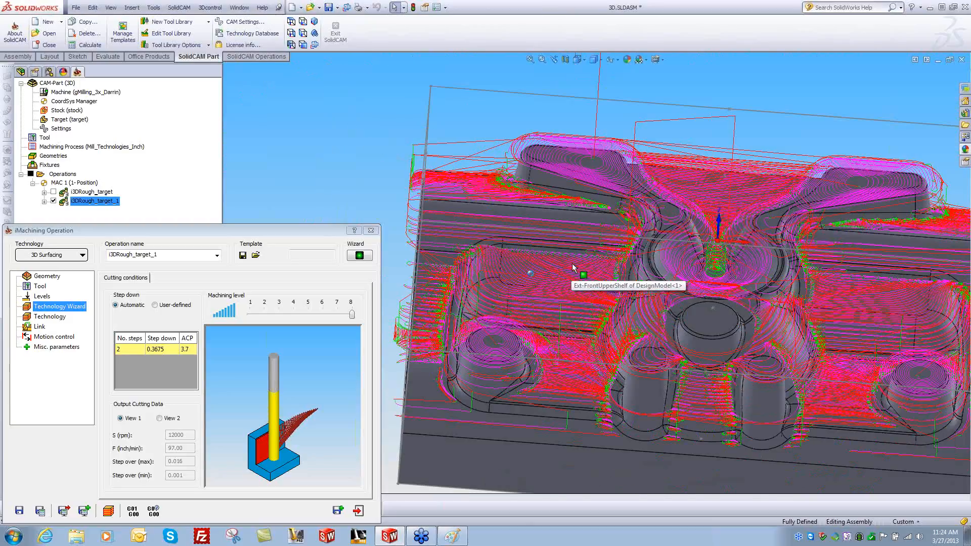
scroll(573, 268, "up", 1)
middle_click_drag(572, 269, 531, 270)
- Simulate i3DRough_target_1 in SolidVerify, inspecting the remaining stock before running the cut
left_click(108, 511)
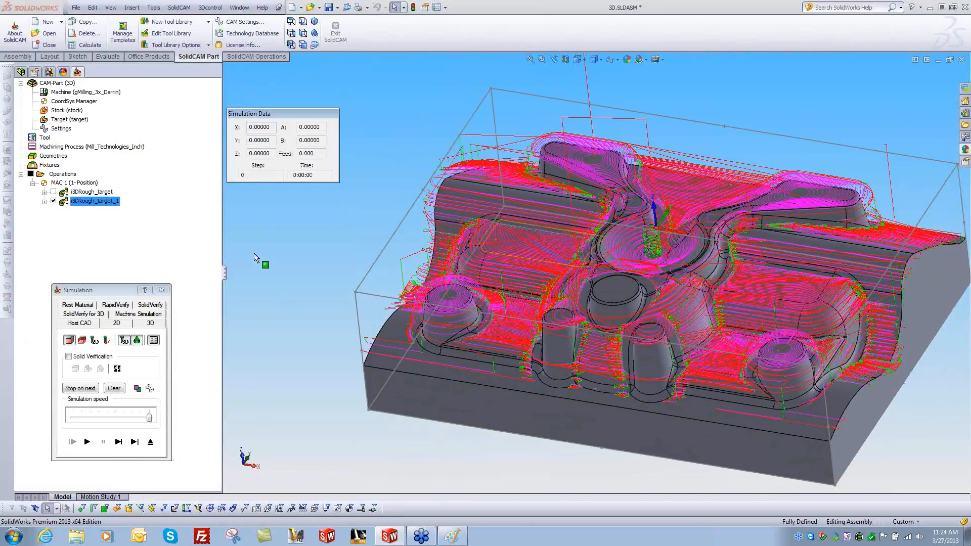
left_click(152, 305)
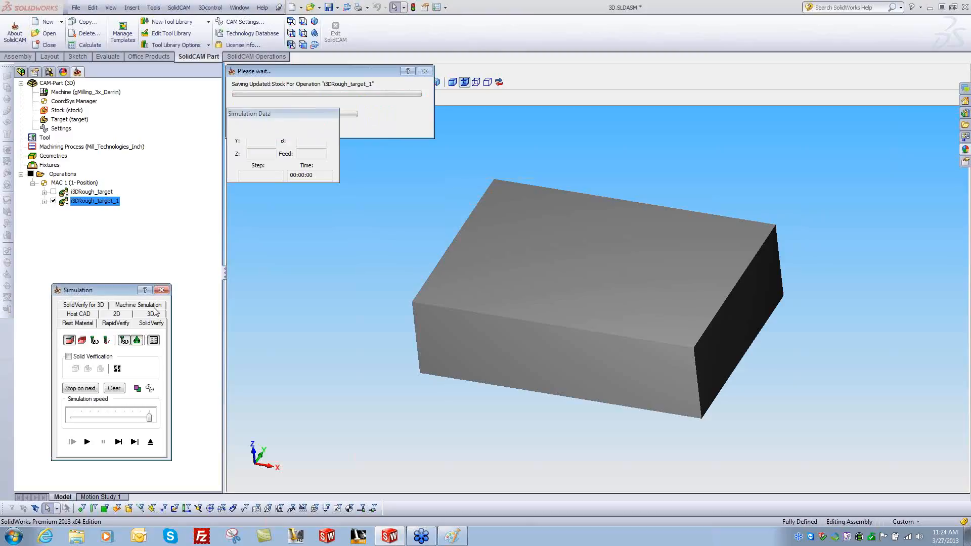
middle_click_drag(328, 293, 347, 291)
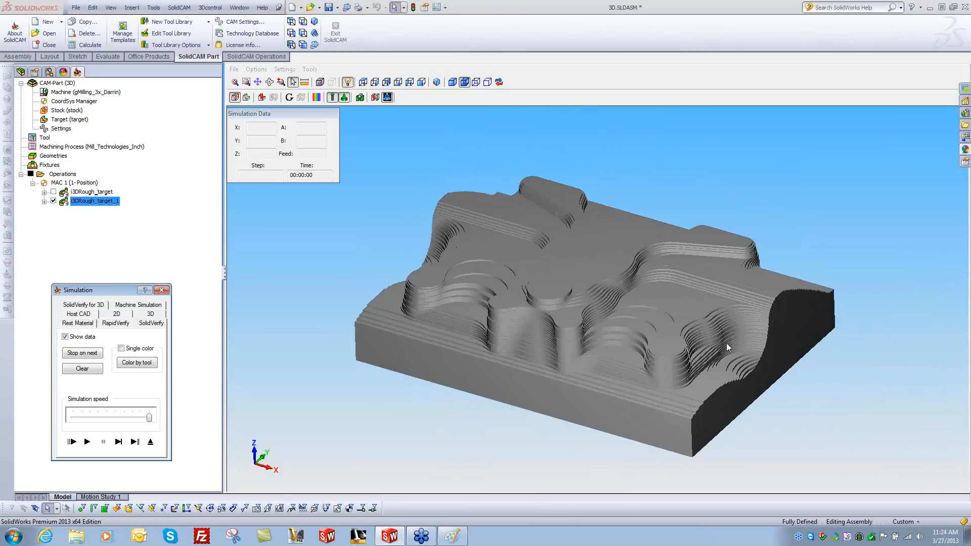
mouse_move(601, 365)
middle_mouse_down()
mouse_move(587, 369)
mouse_move(729, 376)
mouse_move(705, 361)
mouse_move(708, 380)
mouse_move(680, 393)
middle_mouse_up()
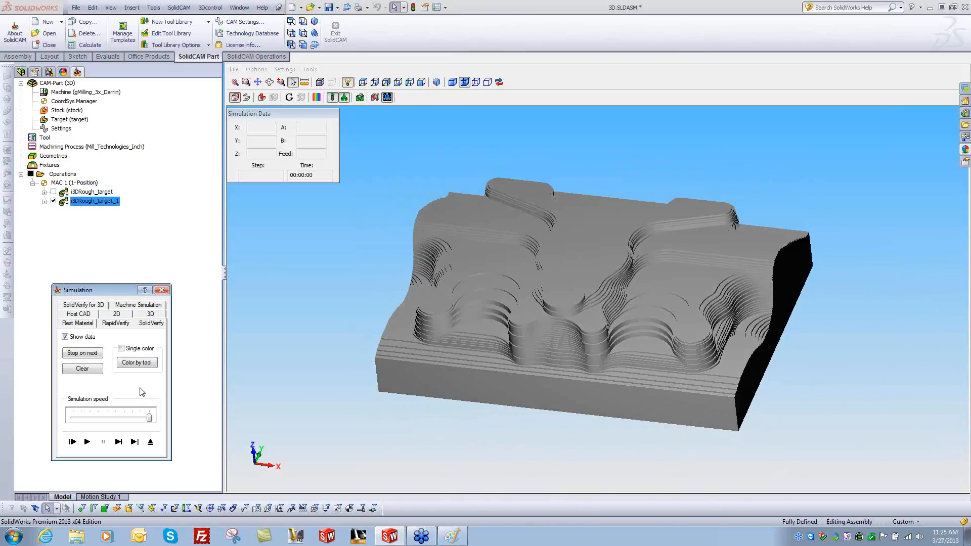
left_click(88, 443)
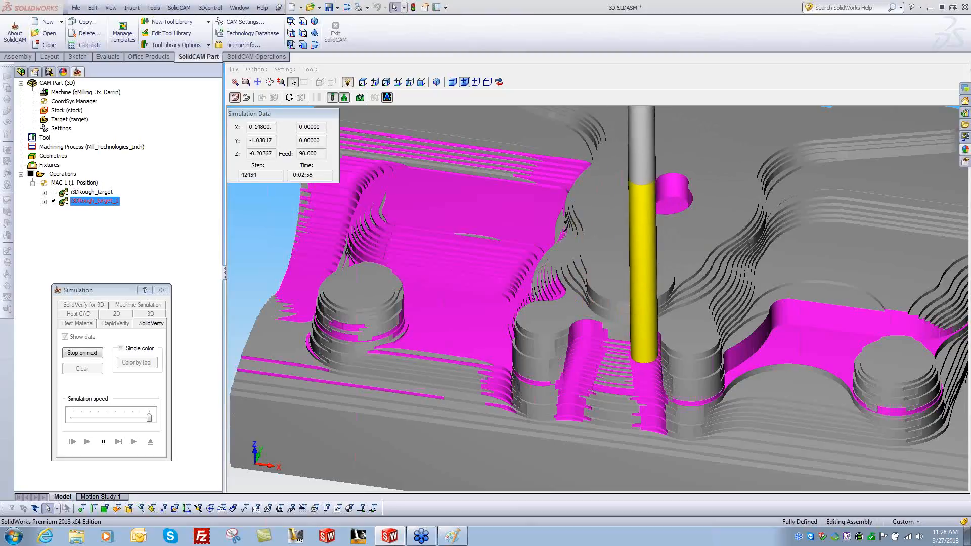
- Examine the small end mill's cuts around the bosses and pockets from several angles as the simulation runs, and close the simulation
scroll(540, 336, "down", 3)
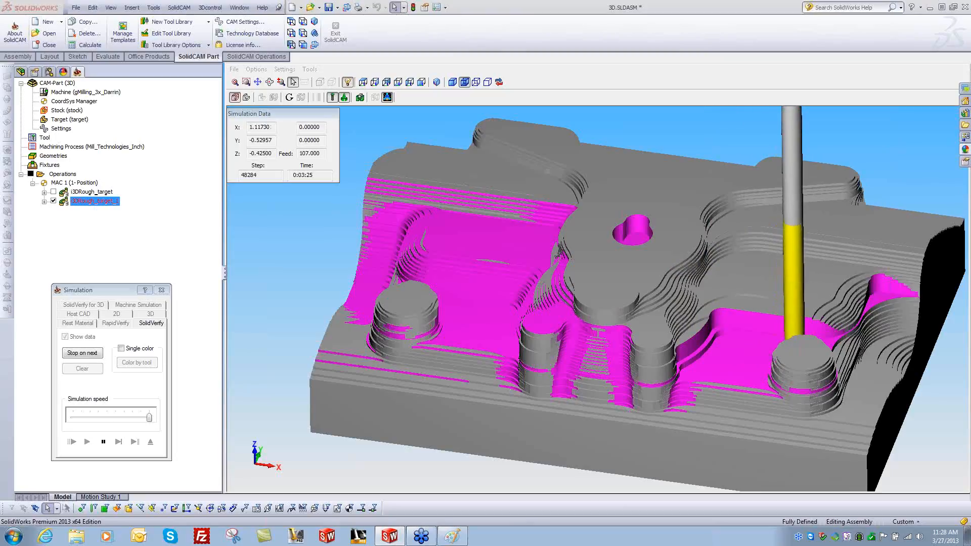
middle_click_drag(596, 298, 506, 296)
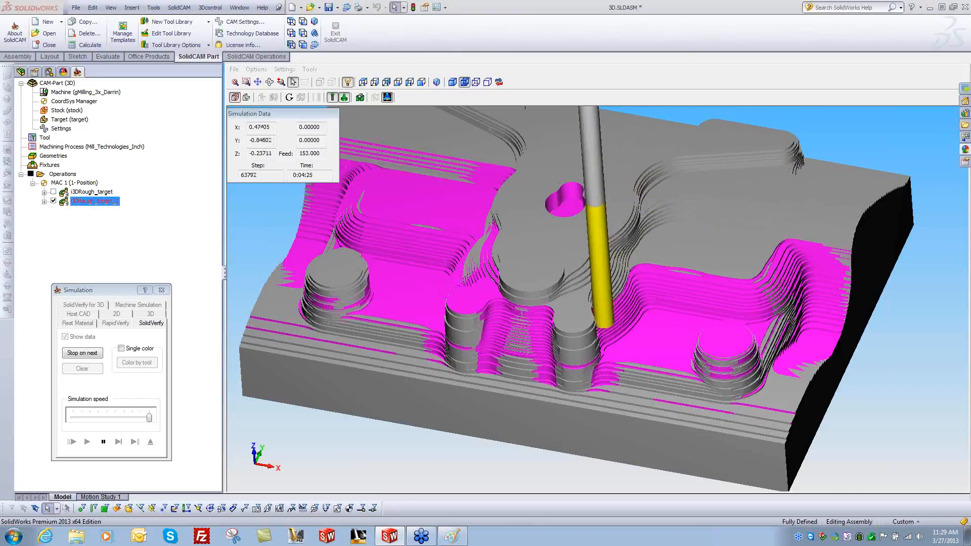
middle_click_drag(596, 303, 519, 291)
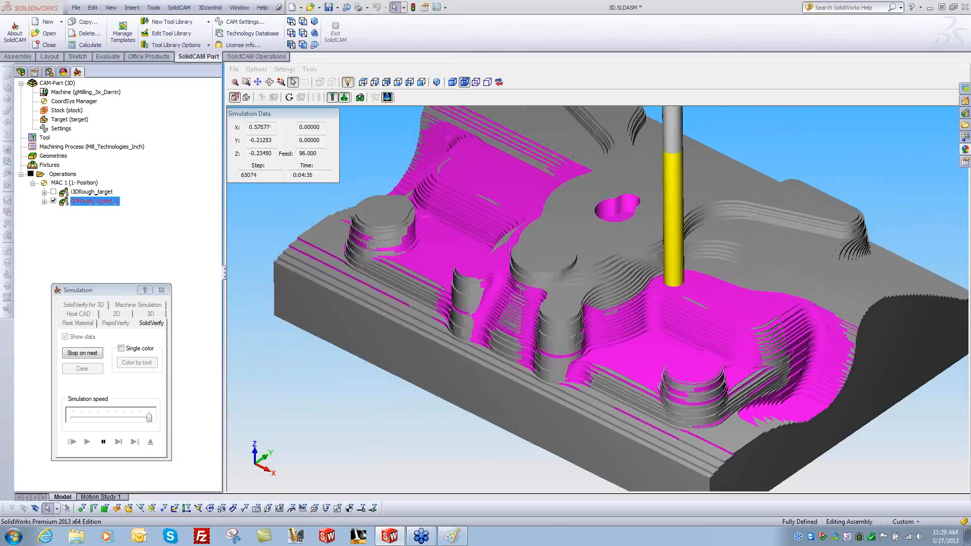
middle_click_drag(518, 291, 507, 291)
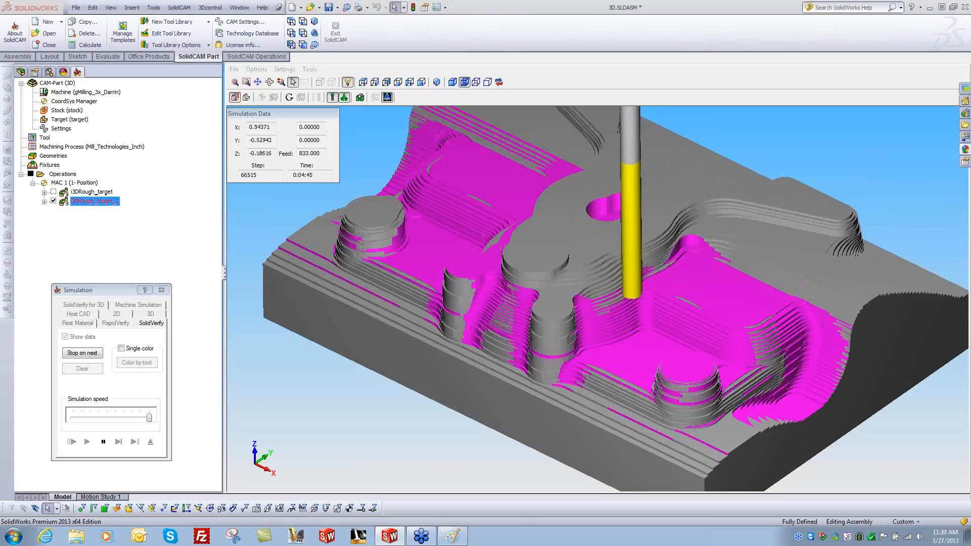
middle_click_drag(597, 298, 550, 309)
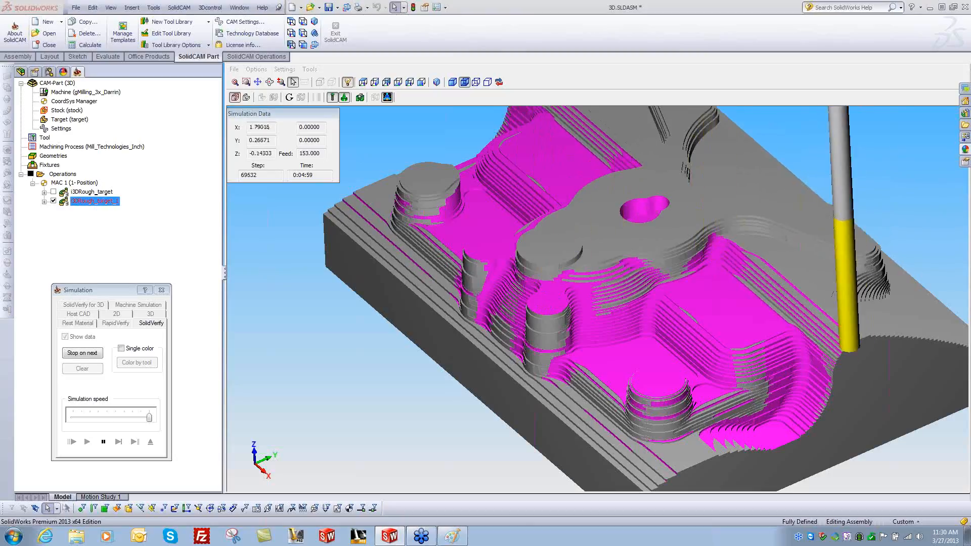
middle_click_drag(597, 299, 650, 307)
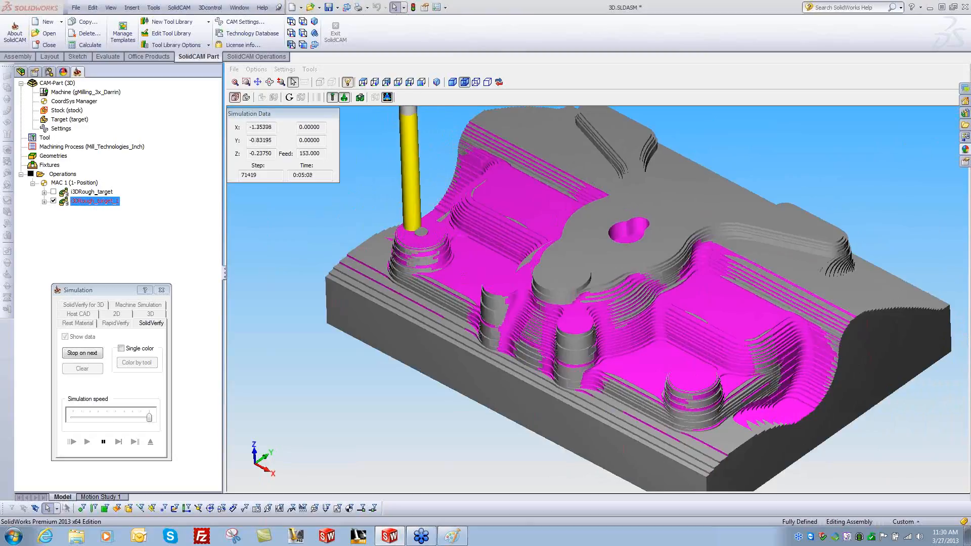
middle_click_drag(597, 304, 418, 297)
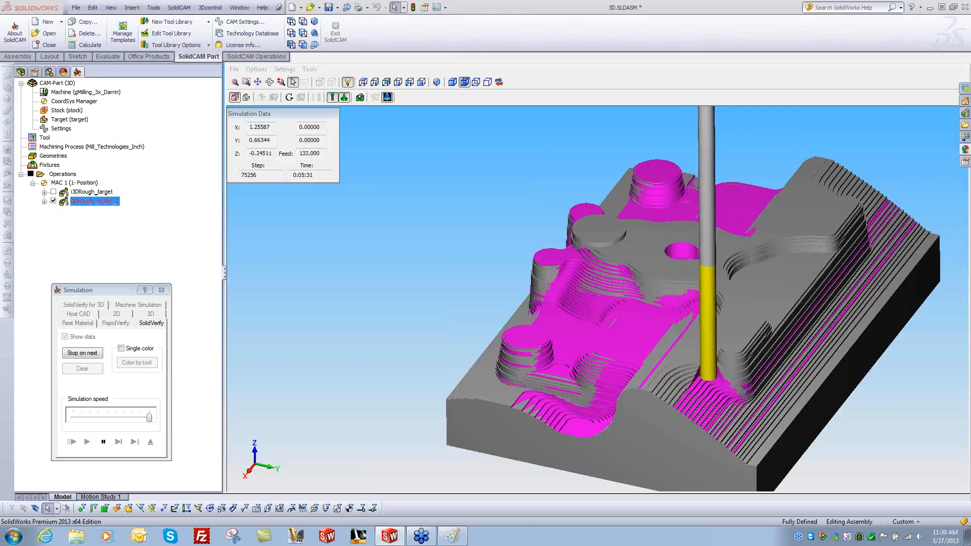
middle_click_drag(597, 299, 611, 304)
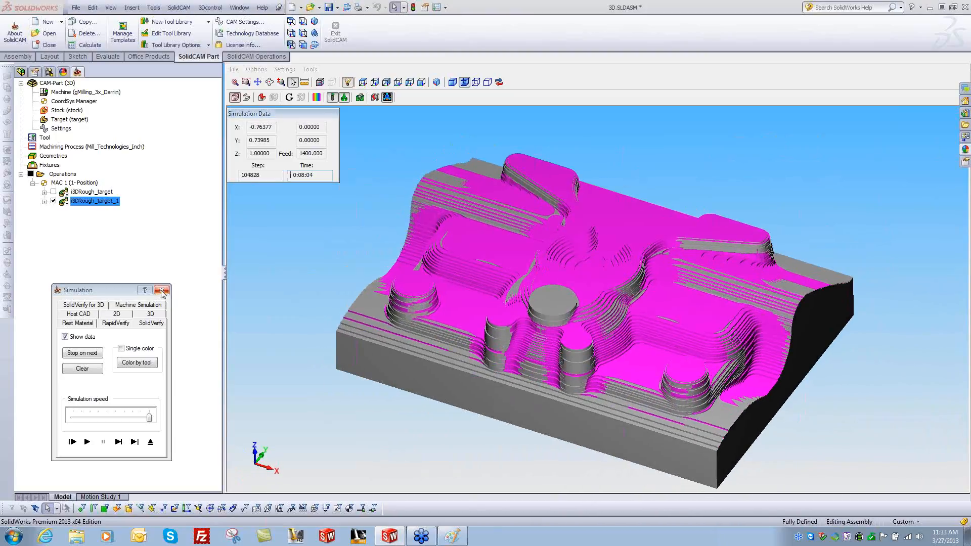
left_click(162, 290)
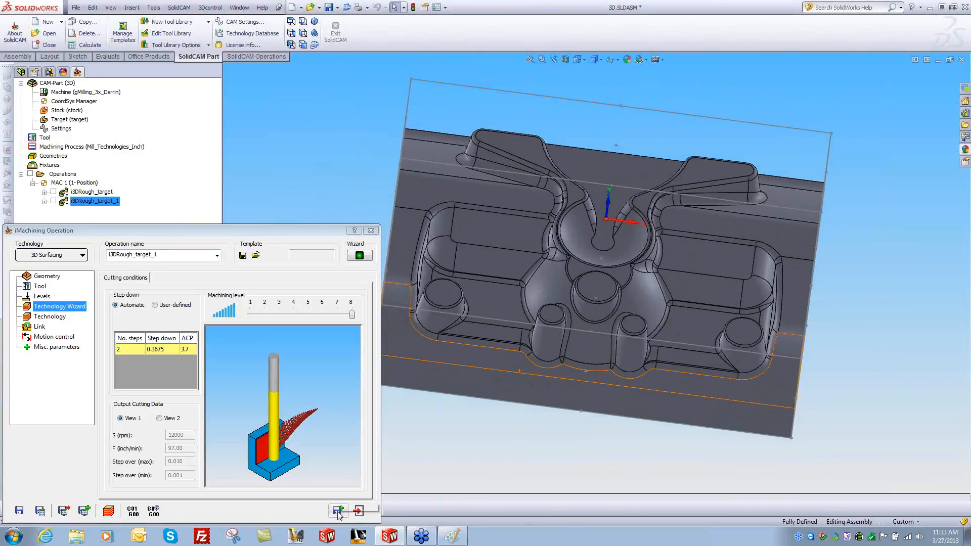
- Save i3DRough_target_1 and copy it into a new iMachining operation, starting a point-to-point chain for its working area
left_click(337, 511)
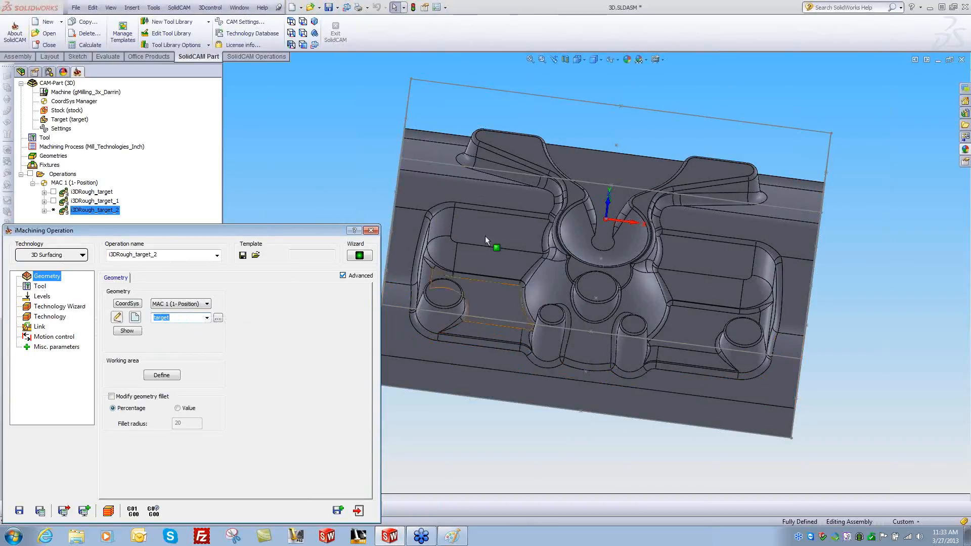
left_click(160, 377)
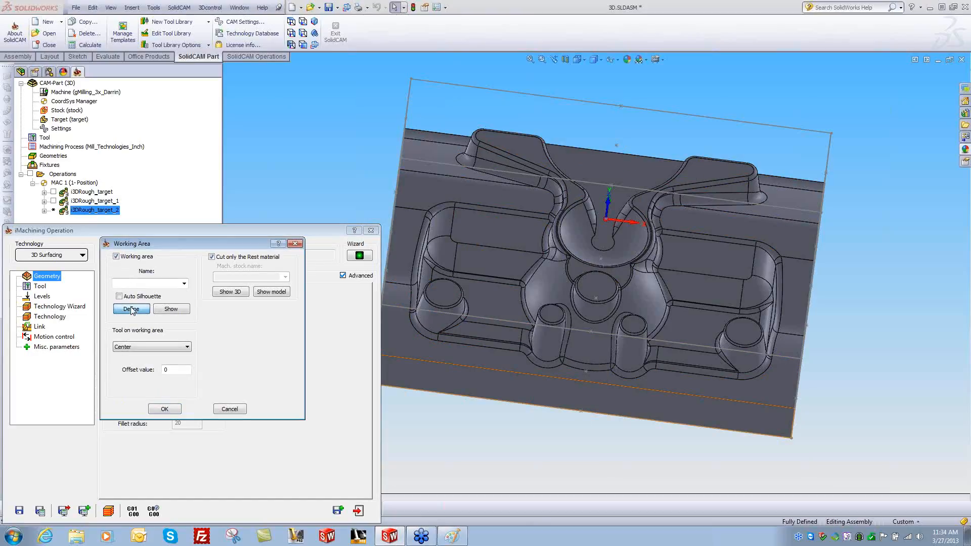
left_click(131, 308)
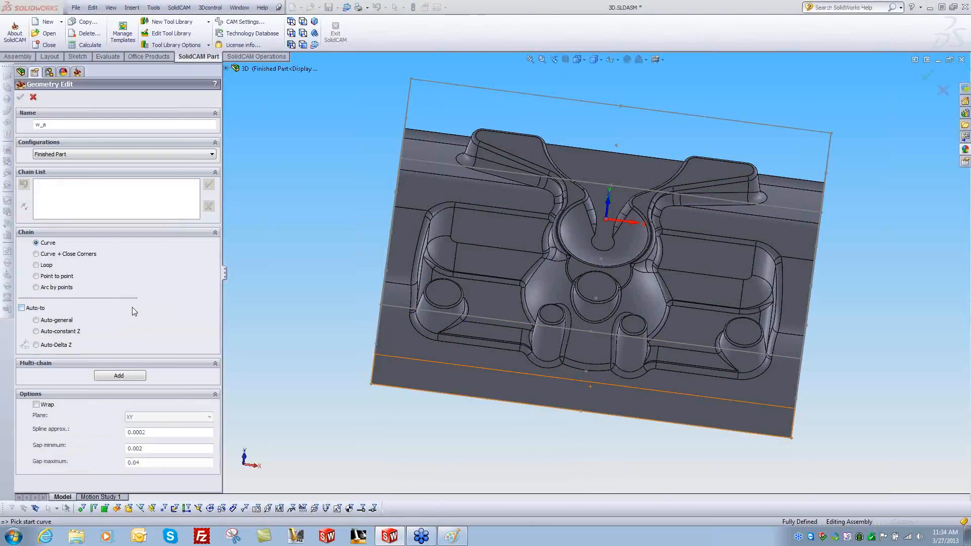
left_click(49, 277)
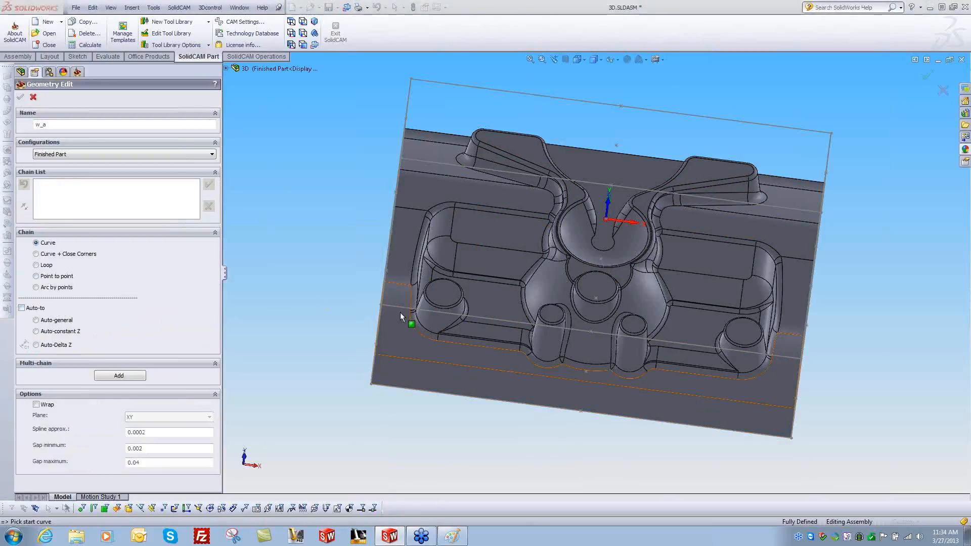
- Chain six points around the central boss and the two small bosses in front of it into a closed working area, and accept it
middle_click_drag(369, 200, 370, 221)
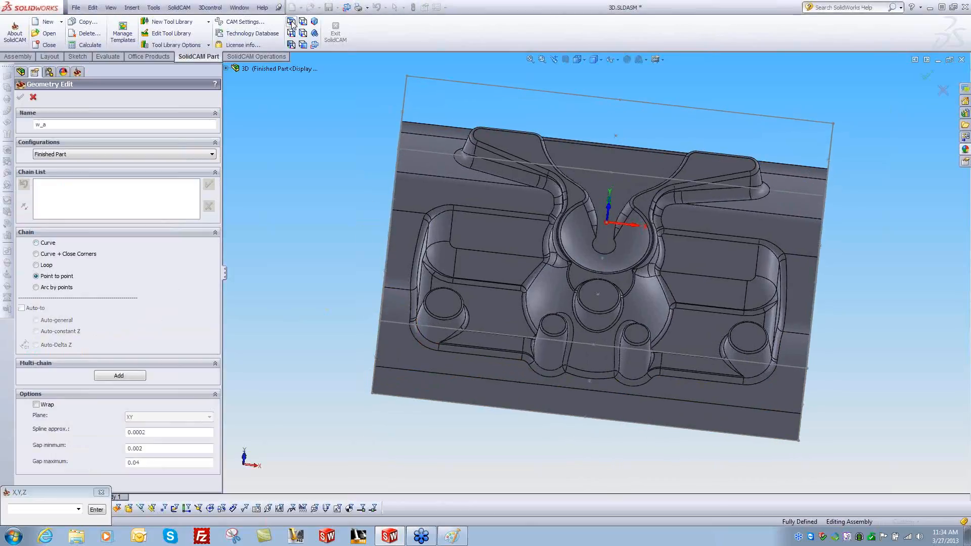
left_click(292, 22)
scroll(571, 412, "down", 1)
scroll(572, 410, "down", 2)
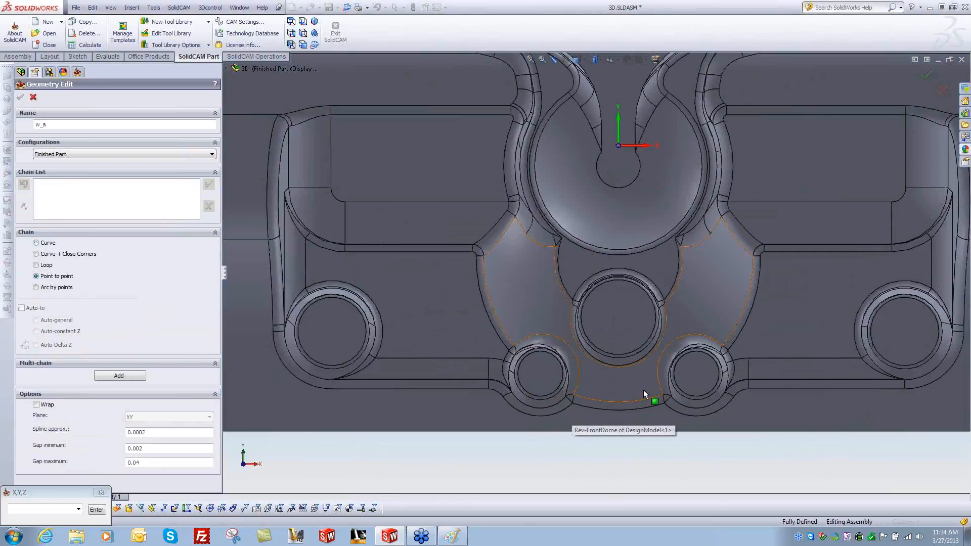
left_click(572, 306)
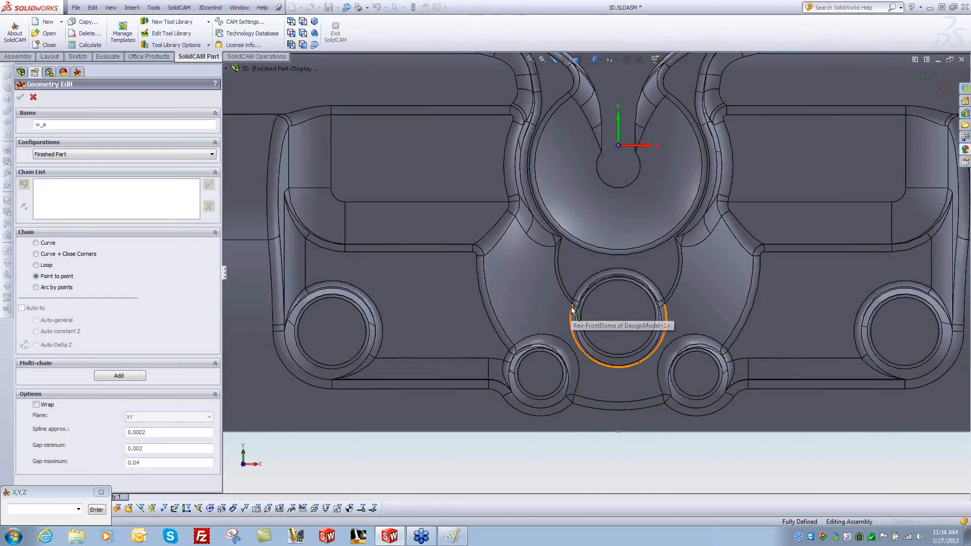
left_click(514, 347)
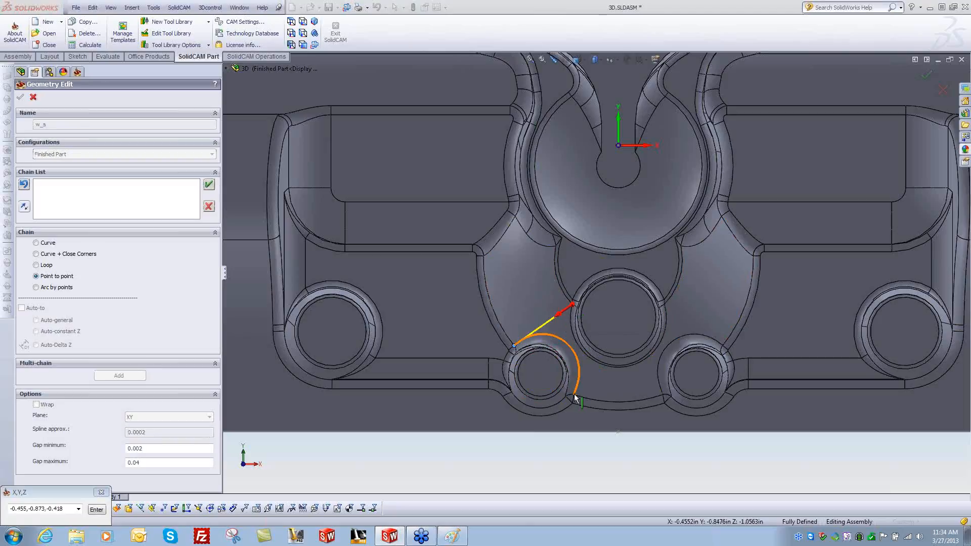
left_click(574, 395)
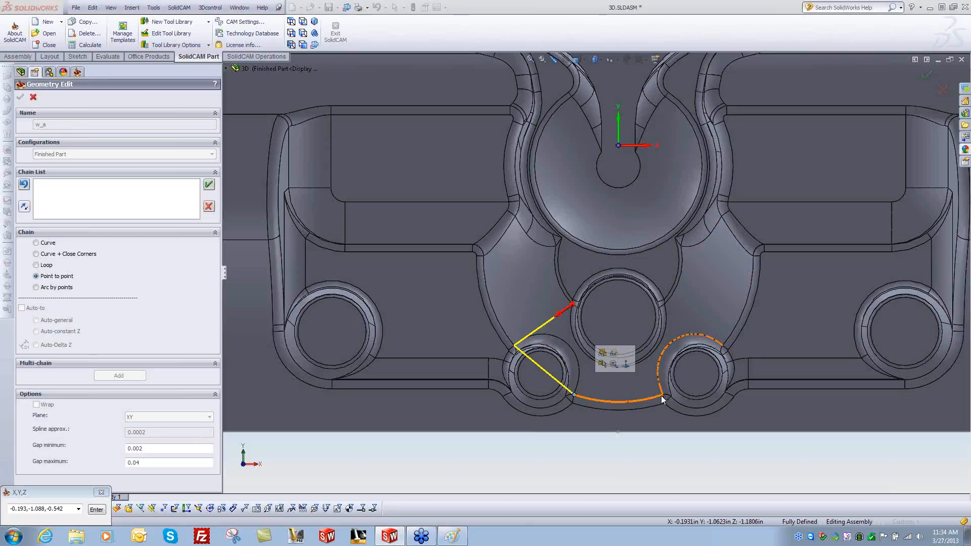
left_click(664, 396)
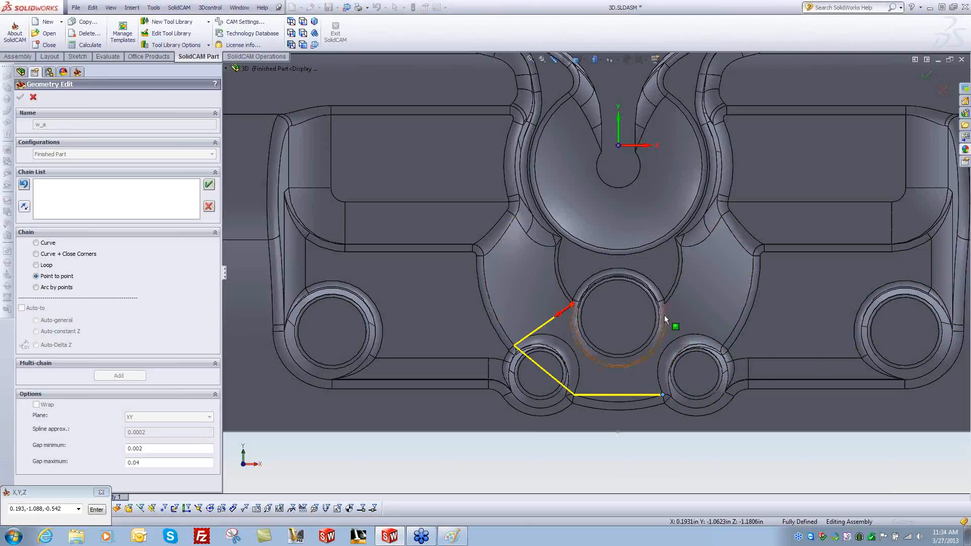
left_click(723, 347)
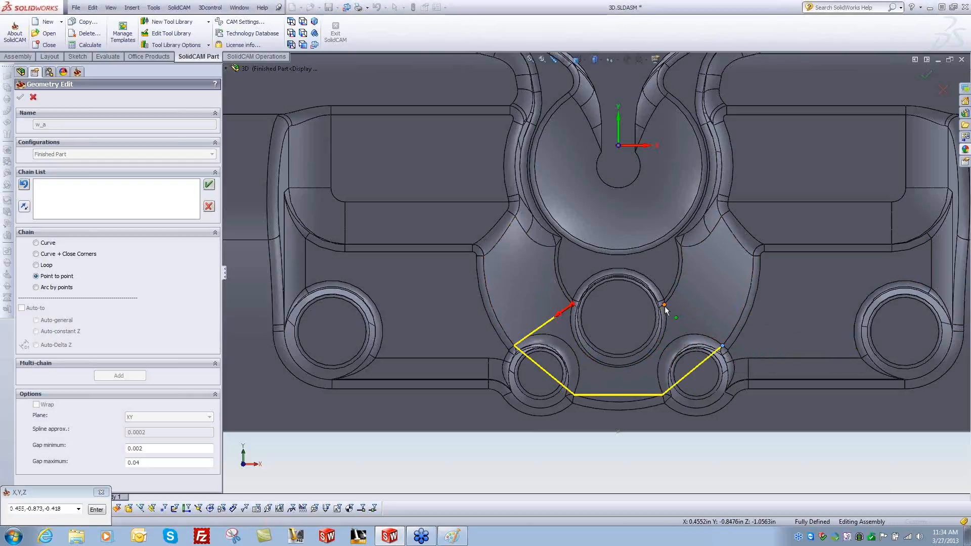
left_click(664, 305)
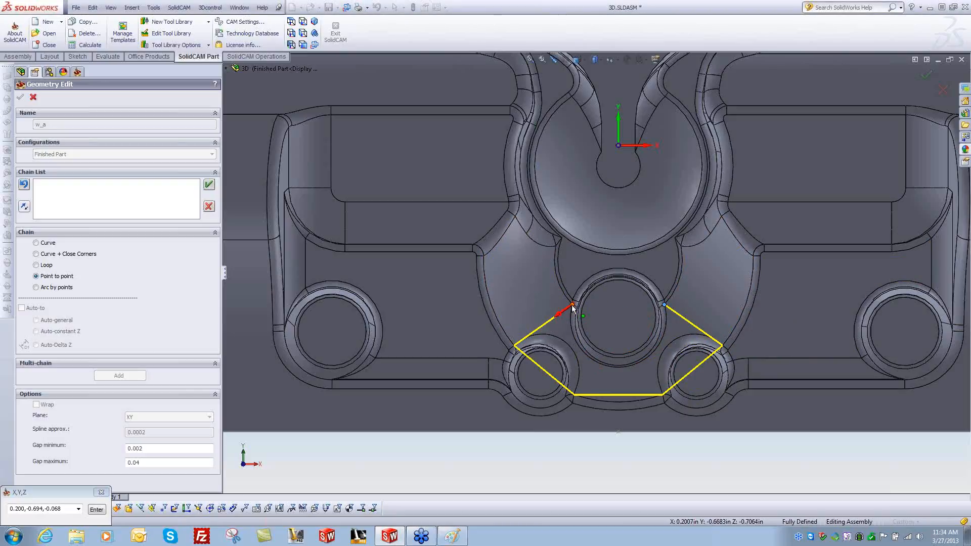
left_click(572, 305)
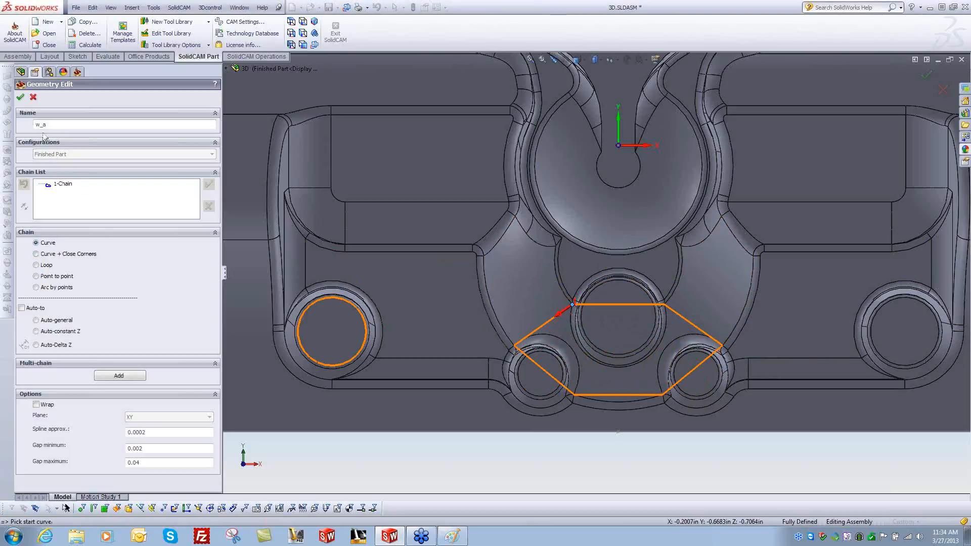
left_click(21, 98)
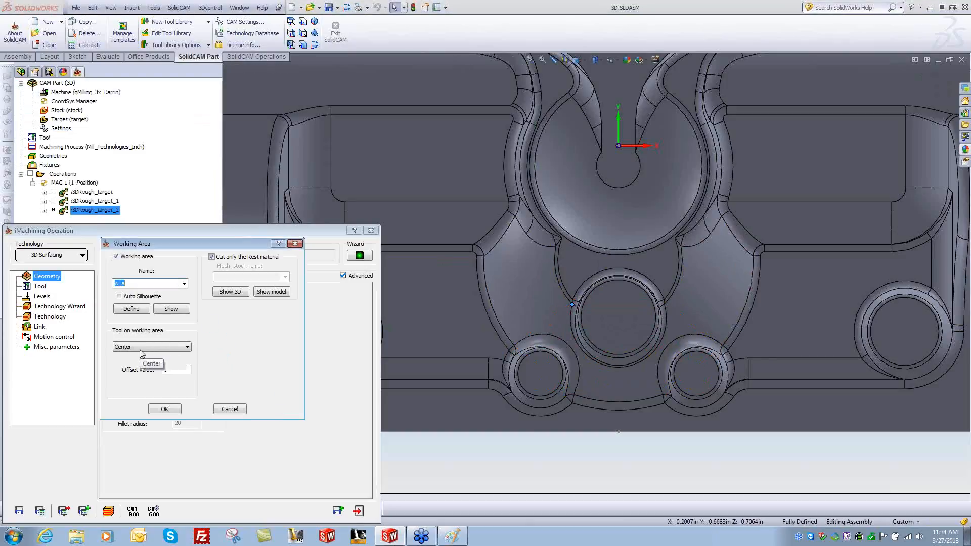
left_click(162, 410)
- Add a new end mill to the operation's tool list with the description Ø0.0625
left_click(43, 288)
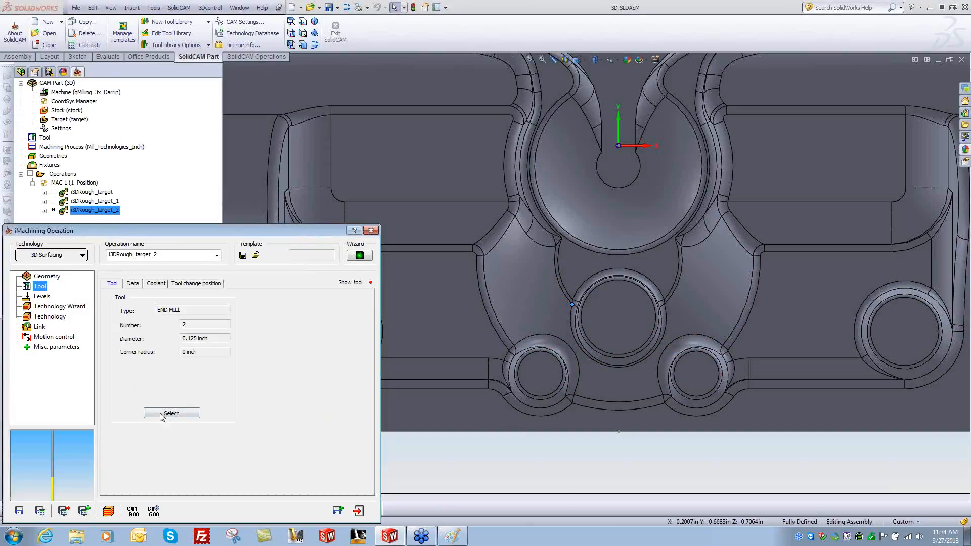
left_click(172, 415)
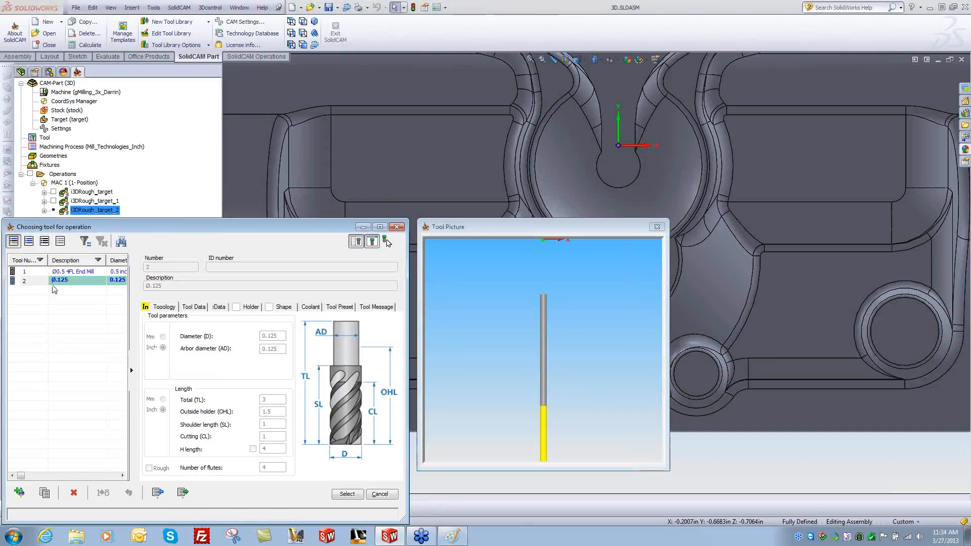
left_click(19, 493)
double_click(151, 302)
left_click(198, 286)
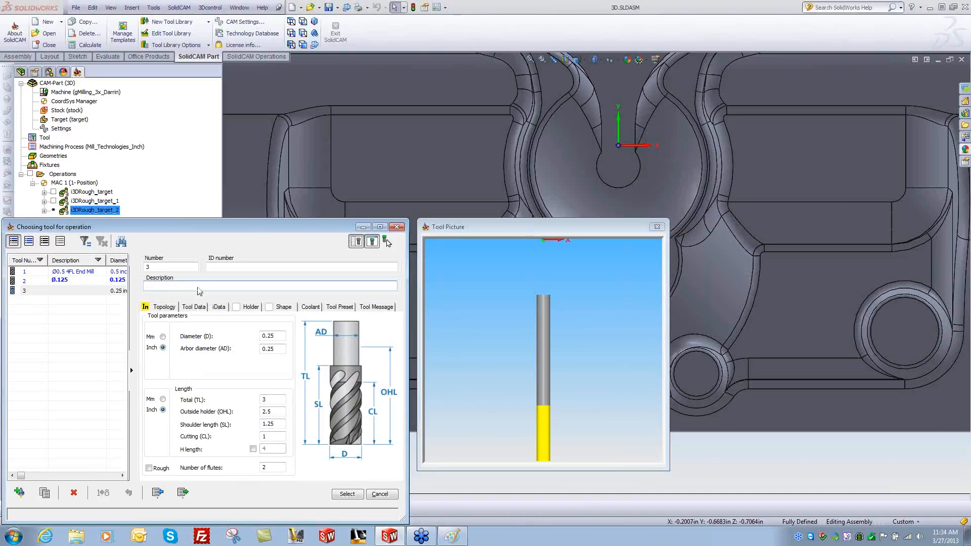
left_click(198, 286)
type("Ø0.0625")
- Set the new end mill's diameter to 0.0625 inch, total length to 5 and outside holder length to 1.5, and assign it to the operation
double_click(274, 336)
type(".625")
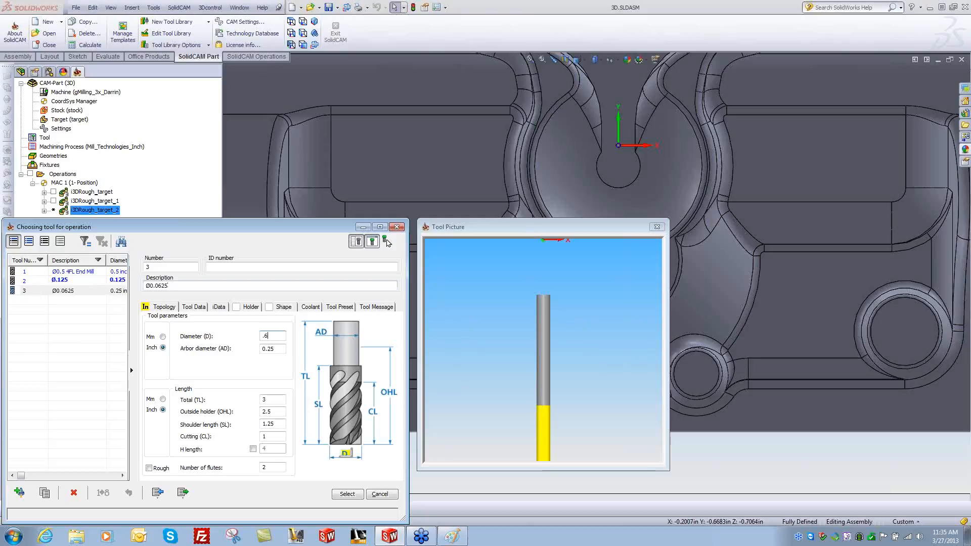
key("BackSpace")
key("BackSpace")
key("BackSpace")
key("BackSpace")
type(".0625")
key("Tab")
key("Tab")
type("5")
key("Tab")
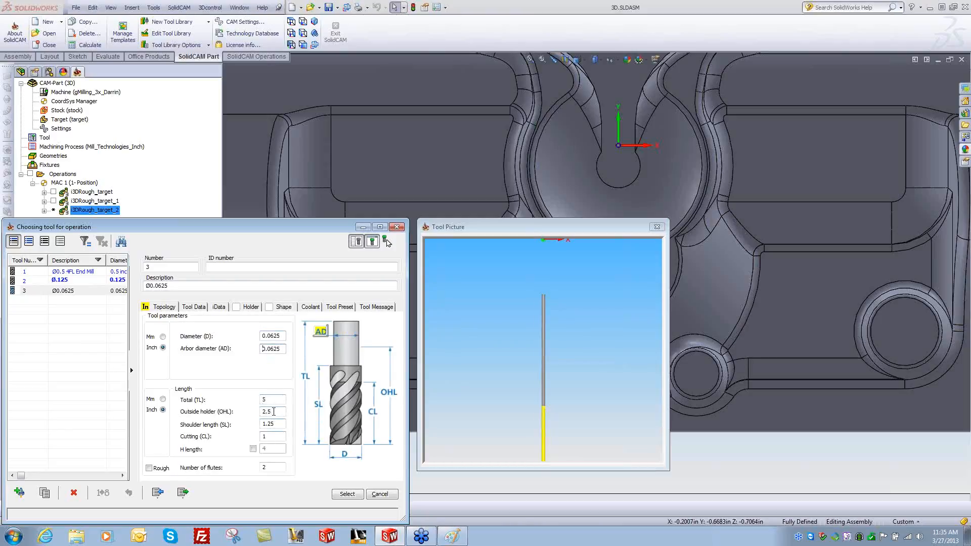
type("1.5")
key("Tab")
key("Tab")
key("Tab")
left_click(347, 494)
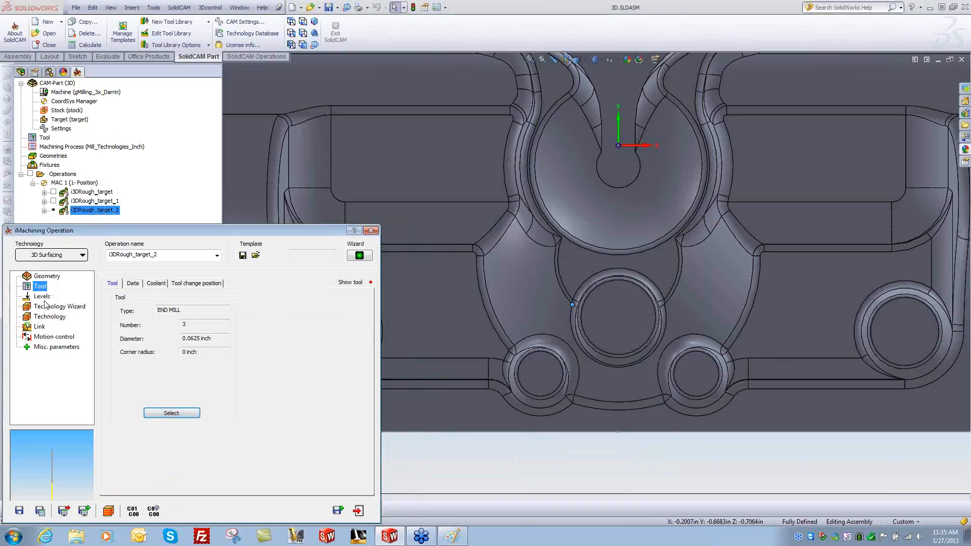
- Define the upper milling level from the top face of the central boss
left_click(44, 299)
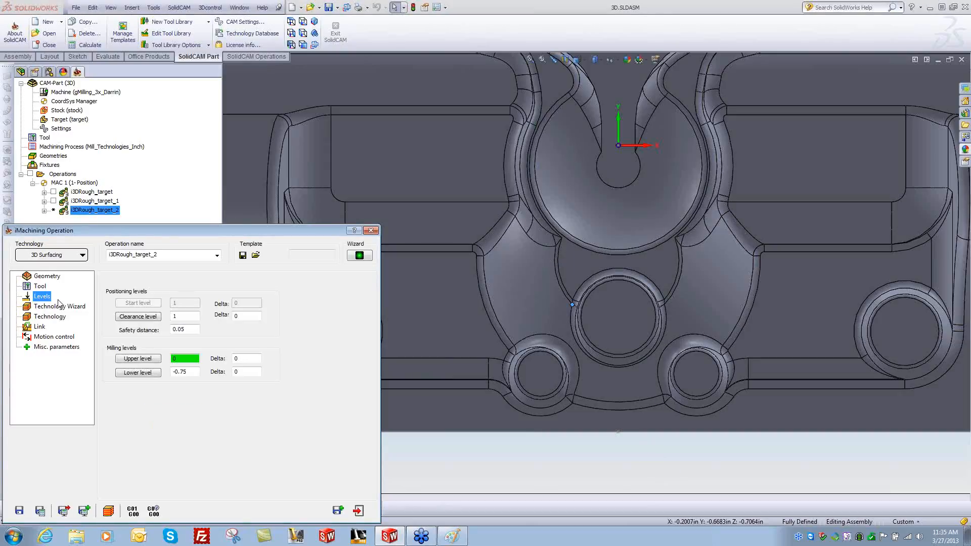
left_click(138, 359)
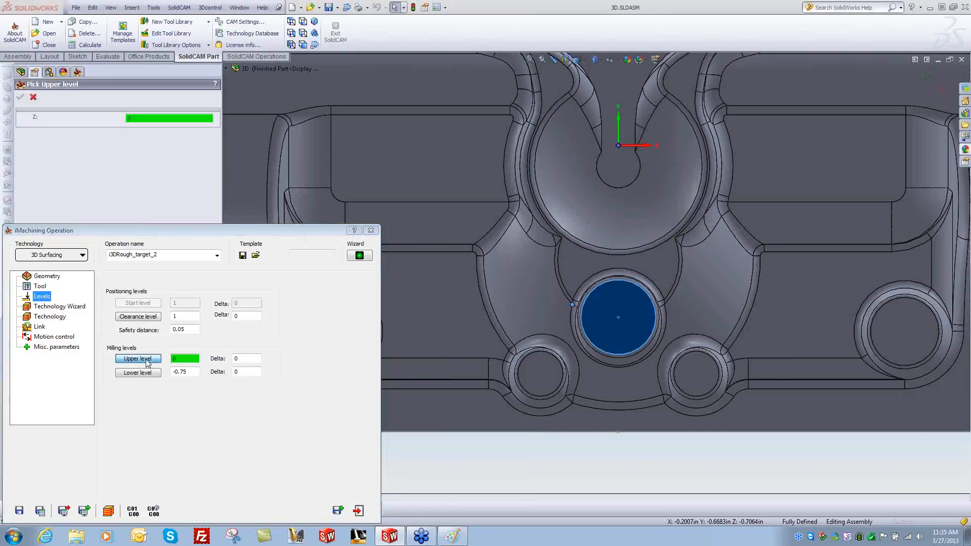
middle_click_drag(580, 477, 578, 302)
left_click(580, 291)
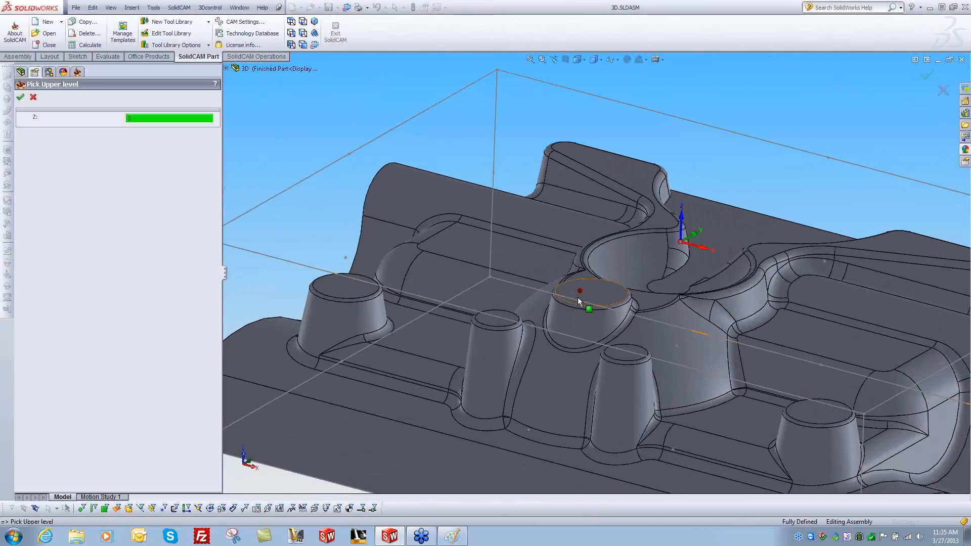
left_click(21, 98)
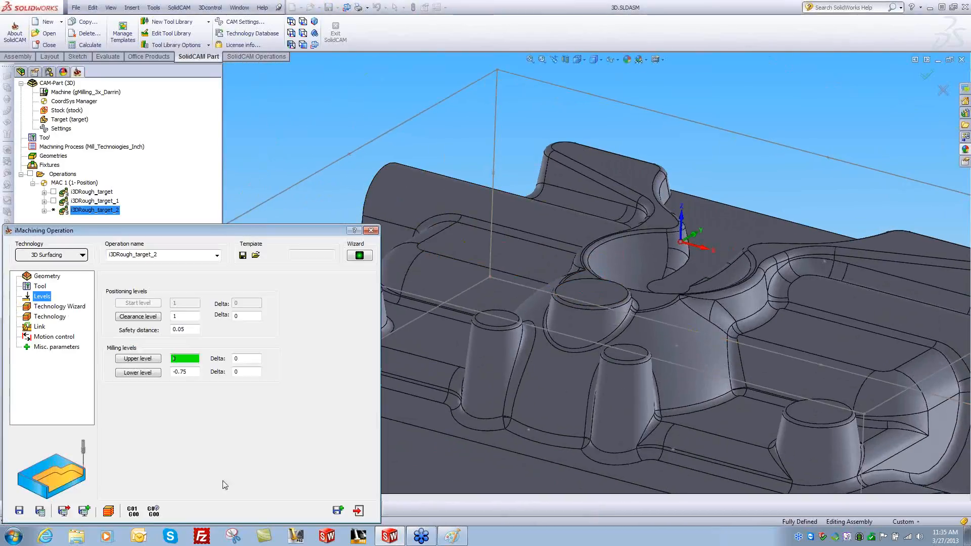
- Define the lower milling level from the fillet edge between the central boss and the neighbouring small boss
left_click(148, 376)
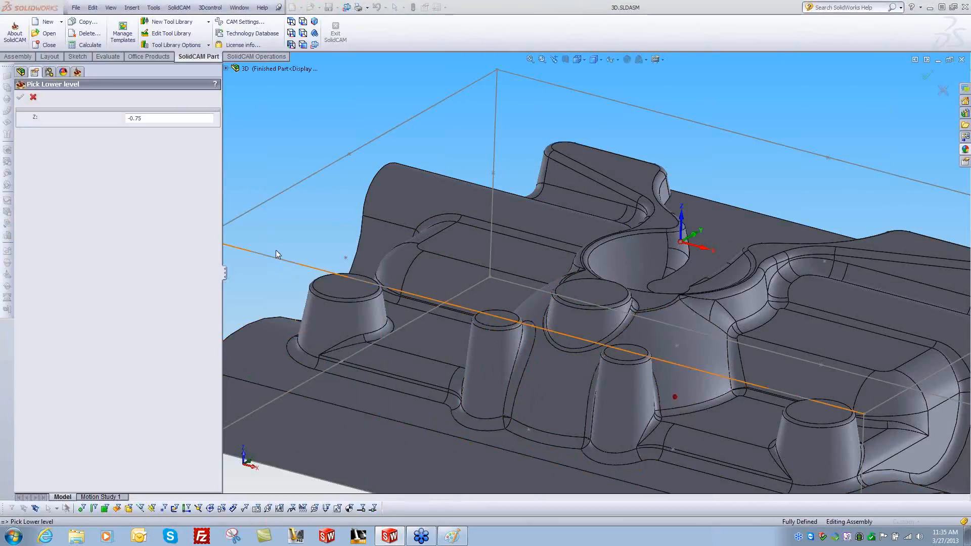
middle_click_drag(276, 249, 532, 320)
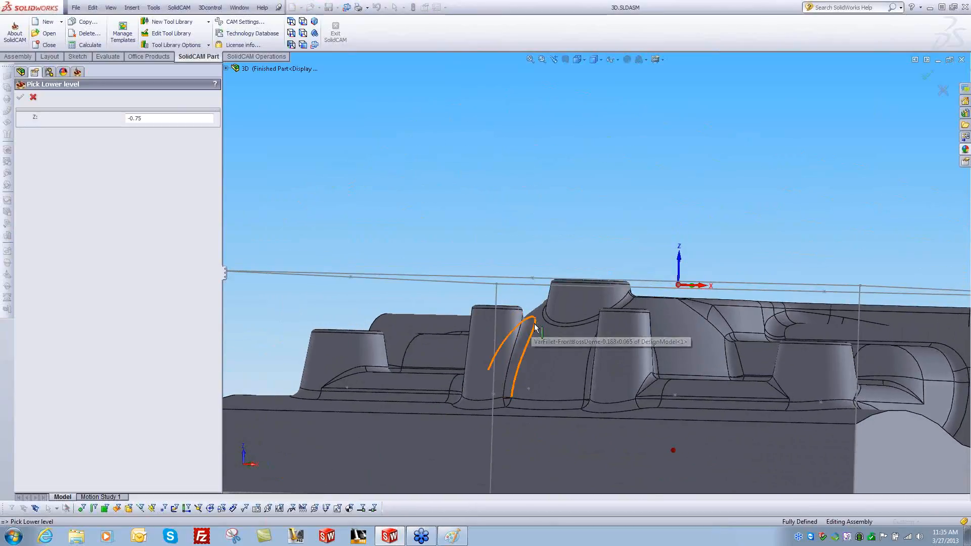
left_click(536, 326)
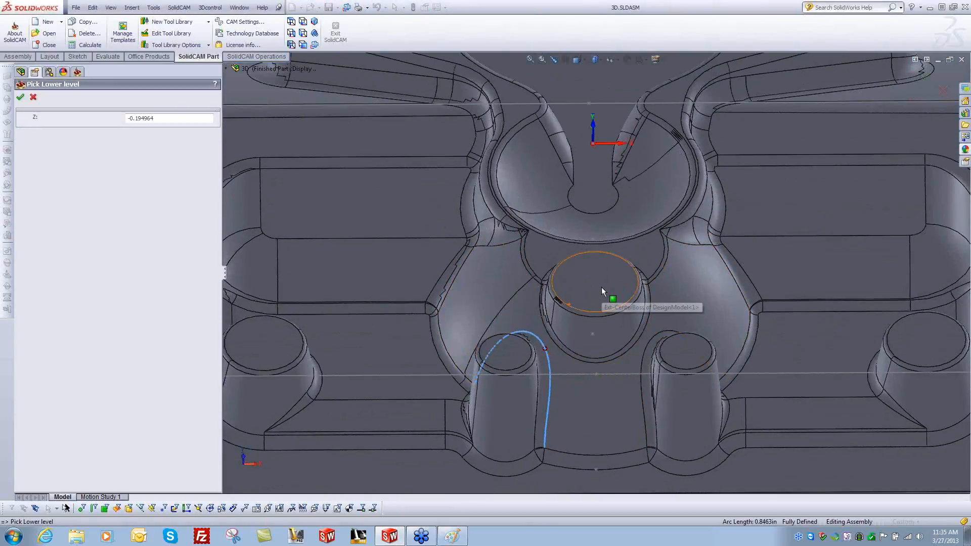
left_click(20, 98)
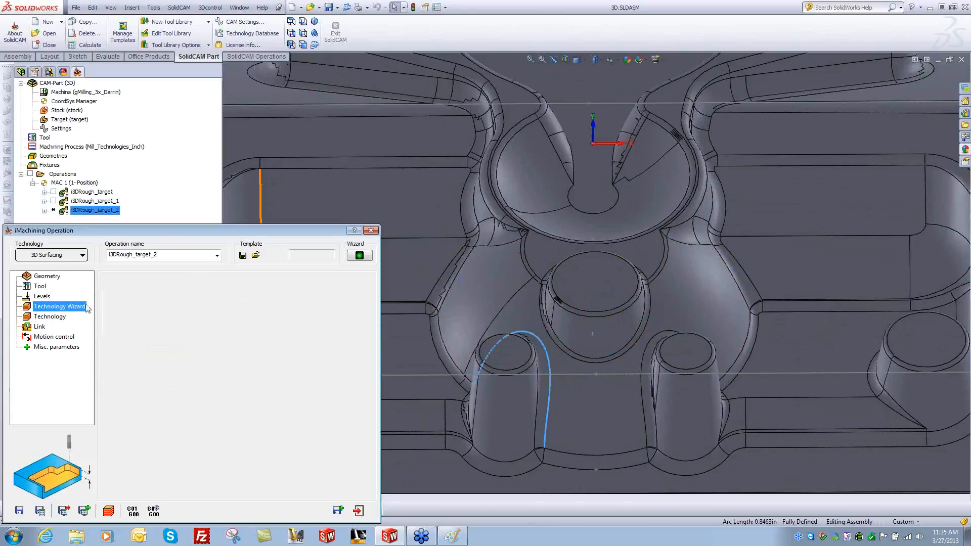
- Check the automatic cutting conditions of i3DRough_target_2, then save and calculate it, acknowledging the radius/length notice
left_click(63, 307)
left_click(40, 511)
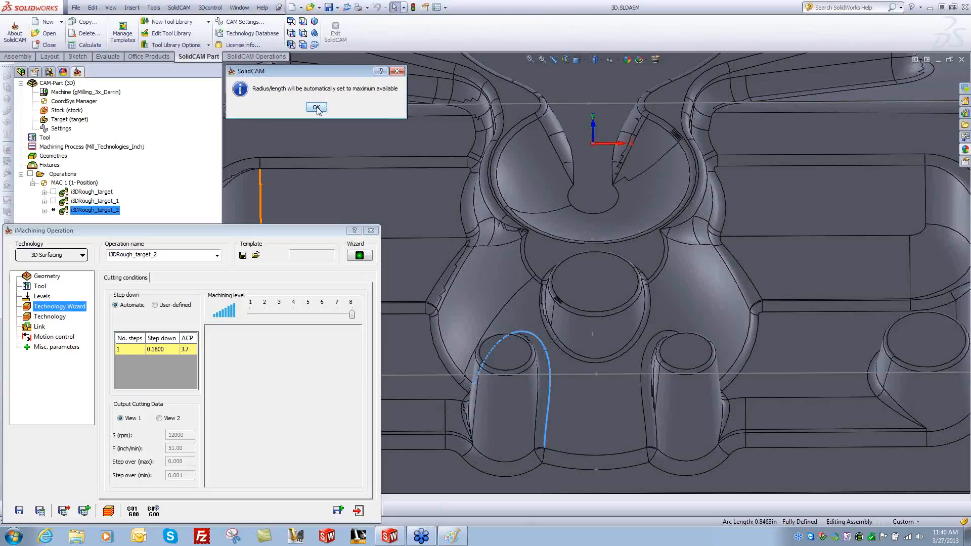
left_click(316, 108)
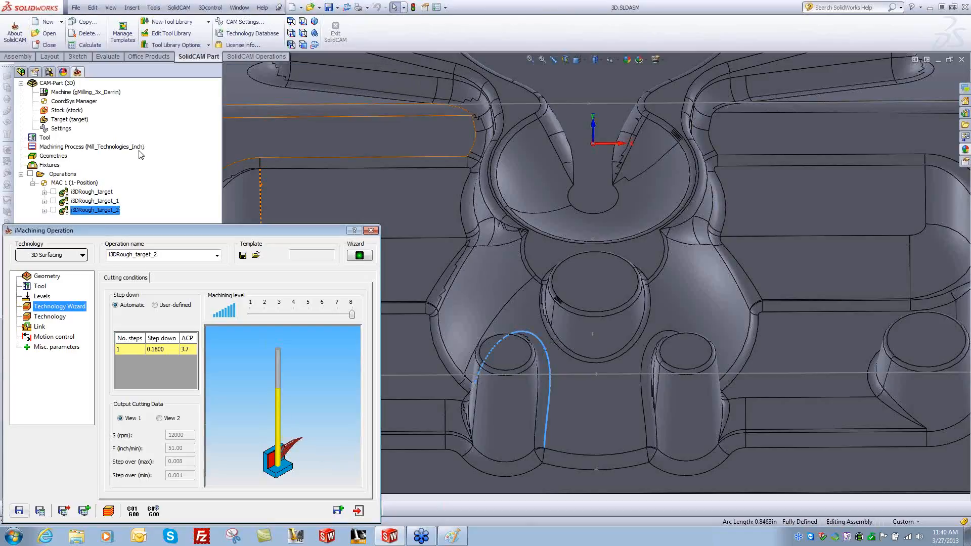
- Show the toolpath of i3DRough_target_2 and examine it around the small bosses from several angles
left_click(53, 210)
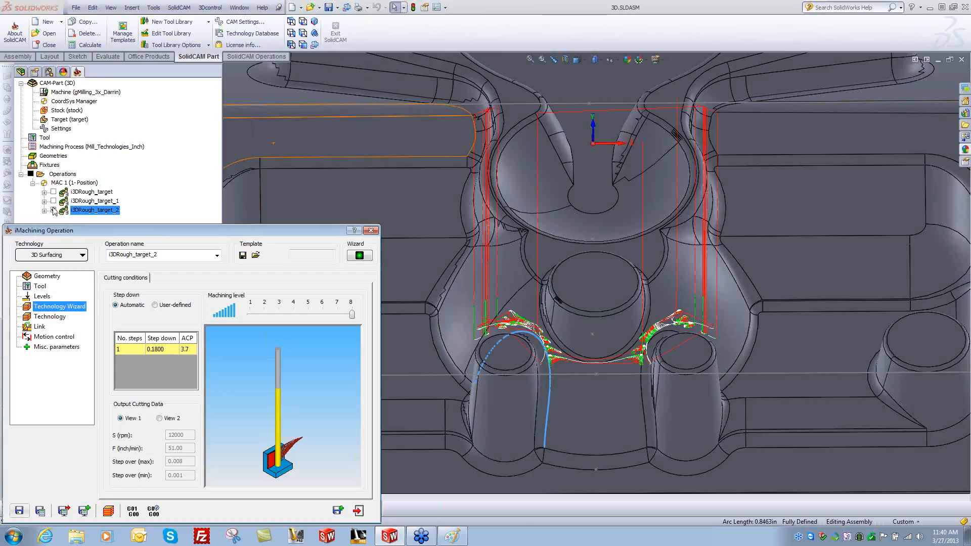
left_click(74, 193)
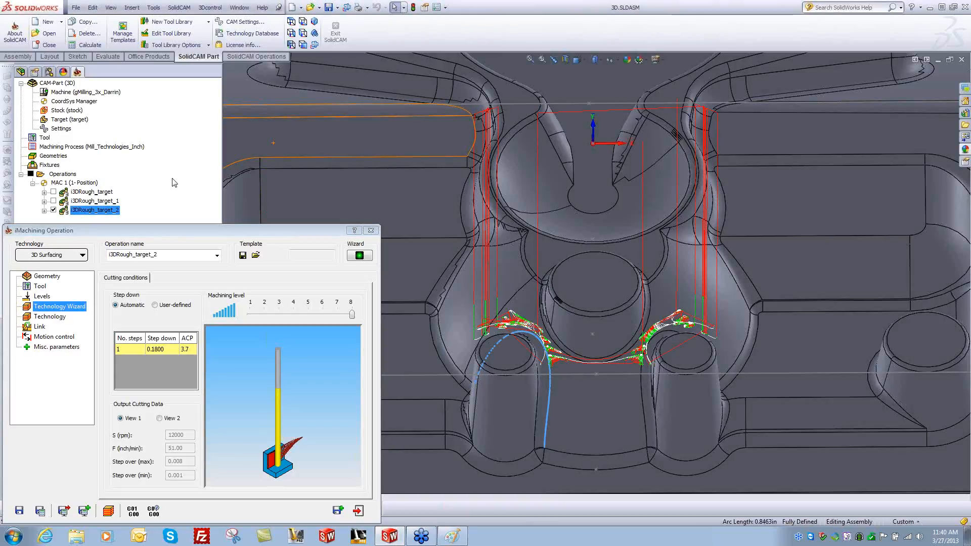
scroll(418, 218, "up", 2)
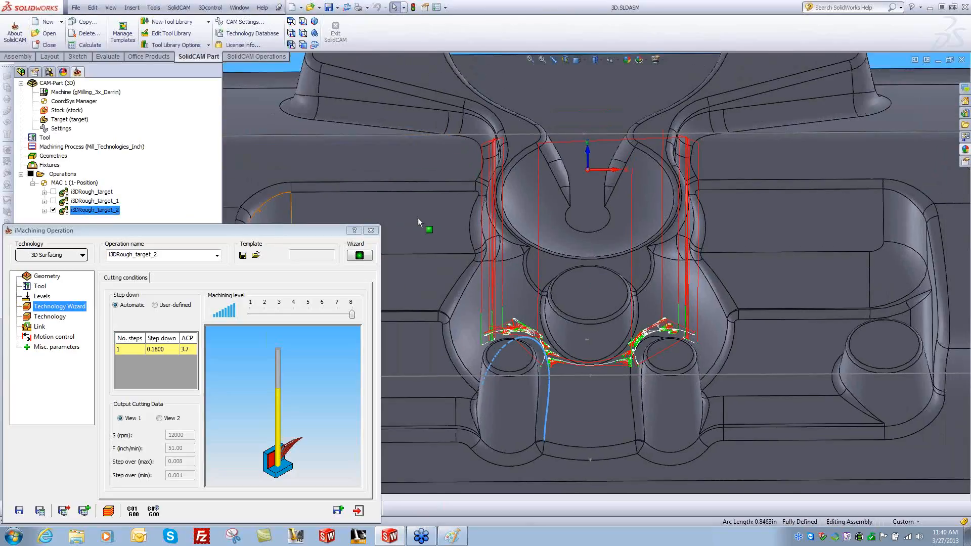
scroll(418, 217, "up", 2)
middle_click_drag(418, 218, 431, 247)
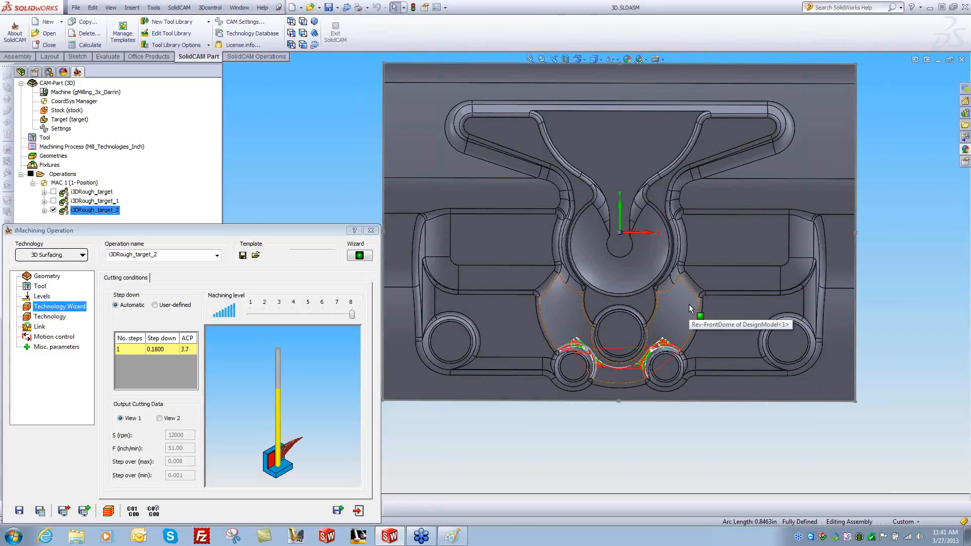
middle_click_drag(660, 395, 553, 314)
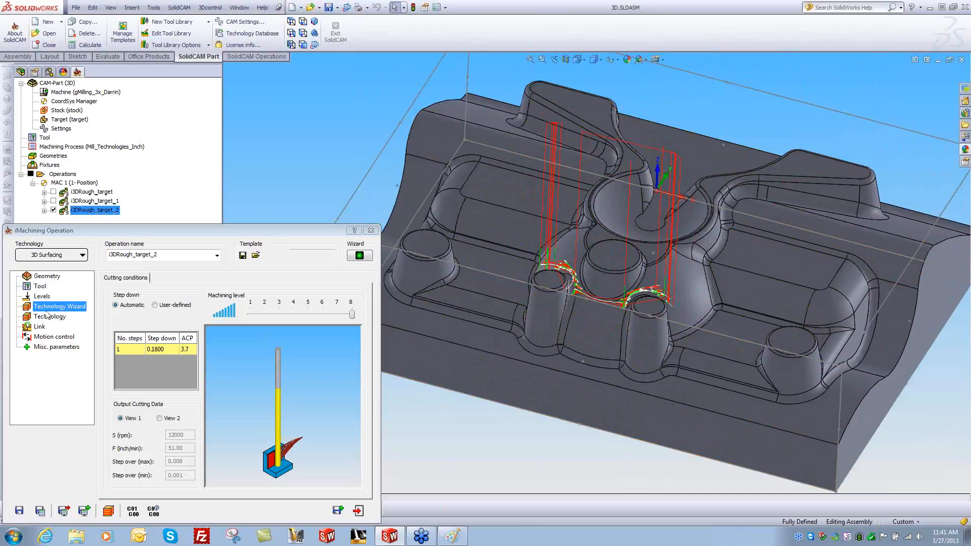
- Simulate i3DRough_target_2 in SolidVerify, starting at reduced speed and finishing at full speed, while watching the cut between the bosses
left_click(109, 511)
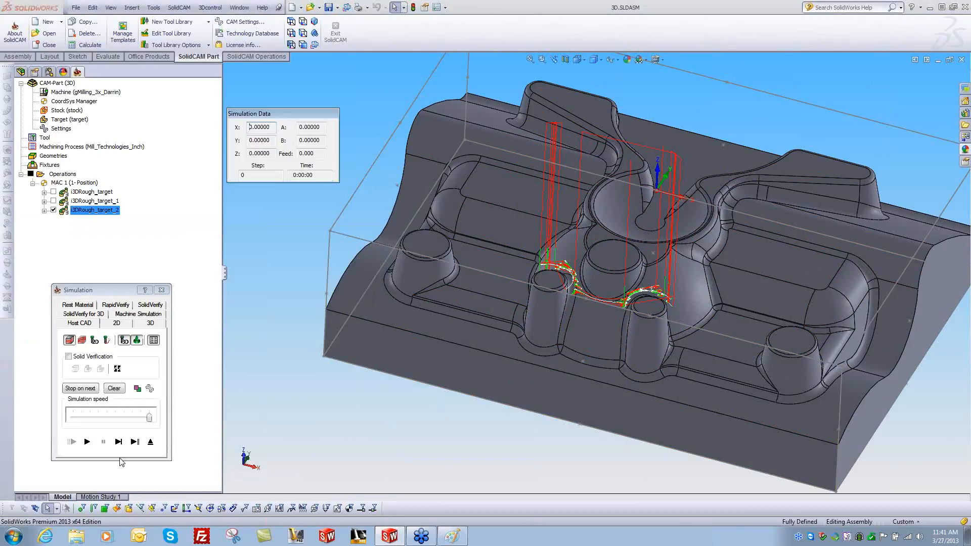
left_click(153, 311)
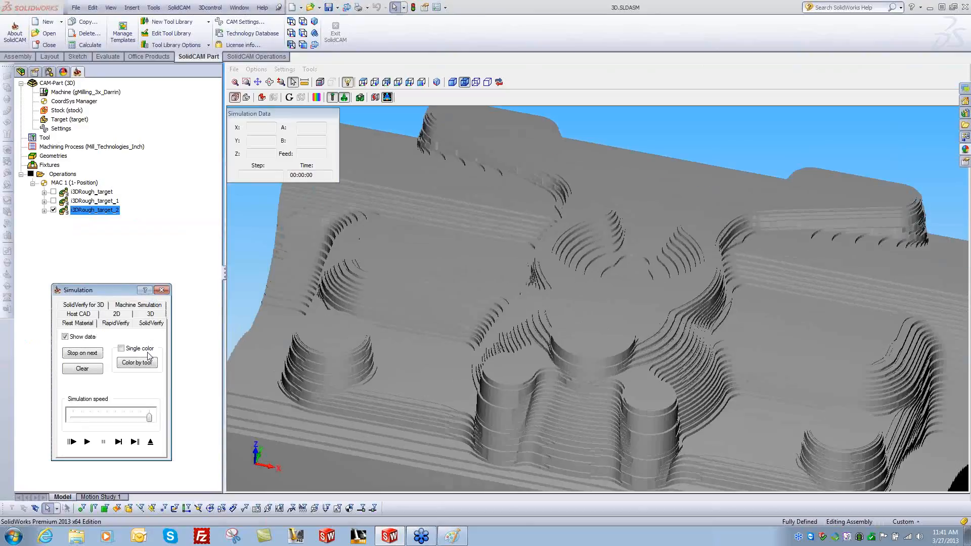
left_click_drag(148, 418, 105, 428)
left_click(87, 442)
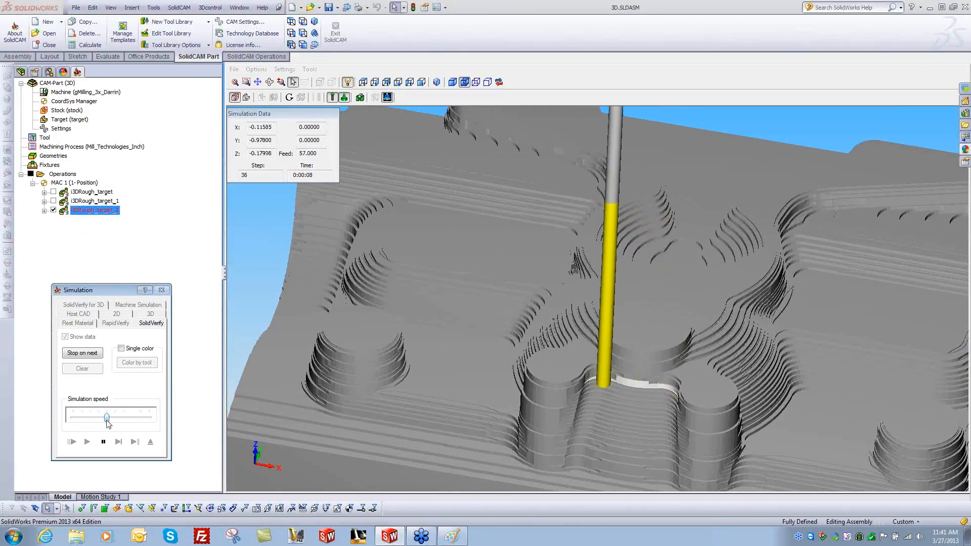
left_click(141, 417)
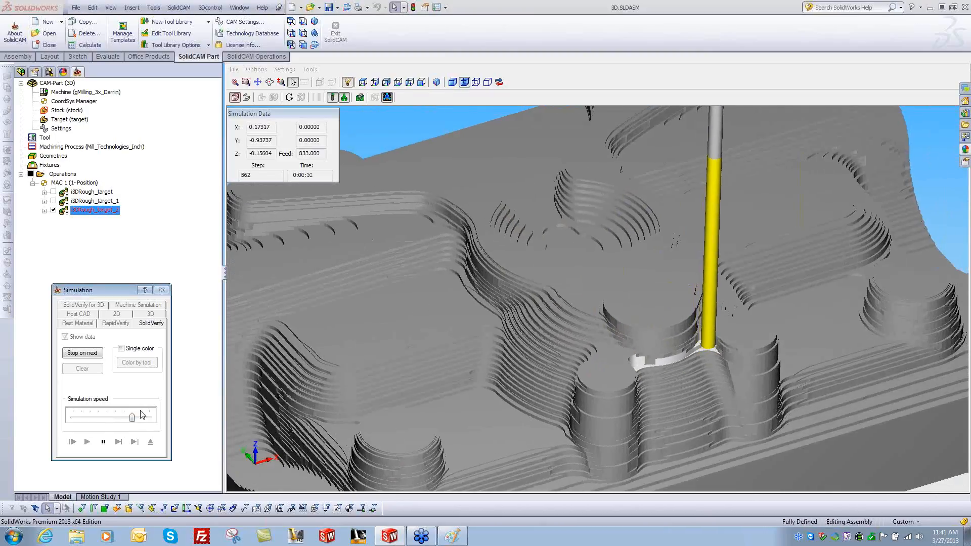
left_click(148, 417)
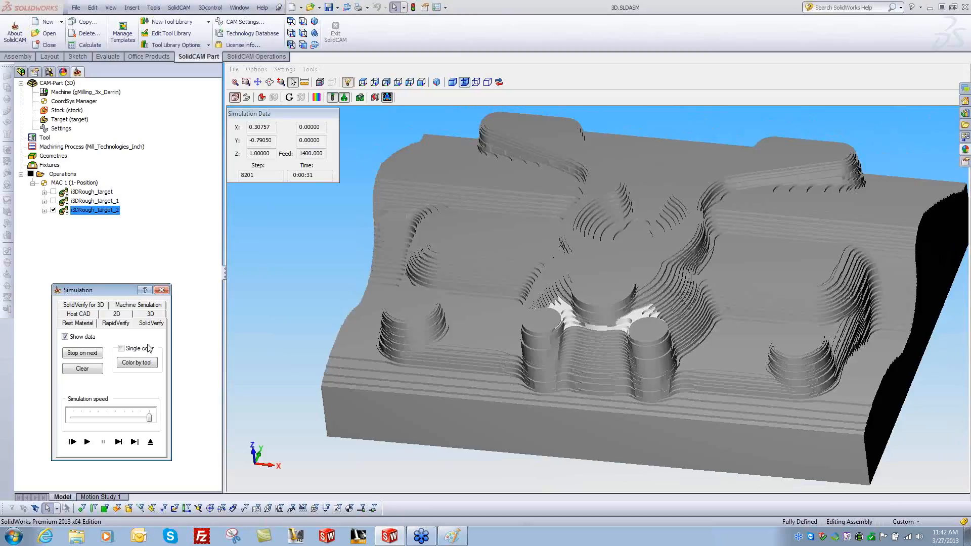
- Hide the simulation data and compare the machined stock with the target at the default deviation limits
left_click(64, 337)
left_click(317, 97)
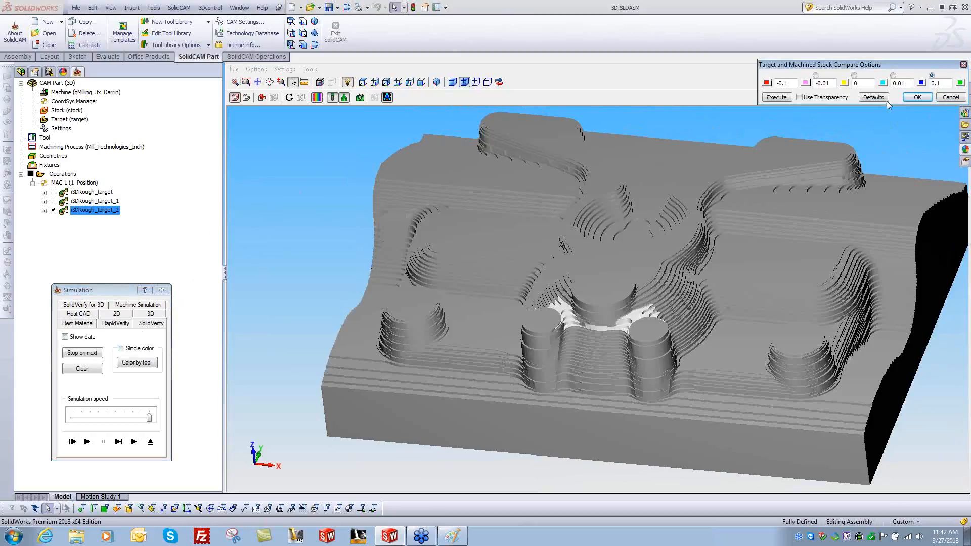
left_click(777, 98)
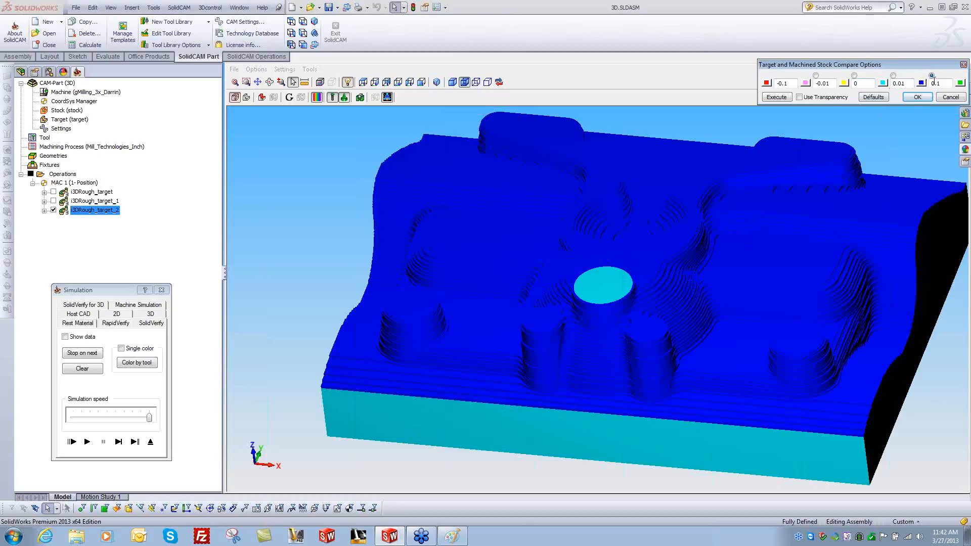
- Set the largest positive deviation limit to 0.04 and rerun the stock-to-target comparison from above
double_click(899, 84)
double_click(942, 84)
left_click(947, 84)
type("04")
key("BackSpace")
key("BackSpace")
type("04")
left_click(779, 96)
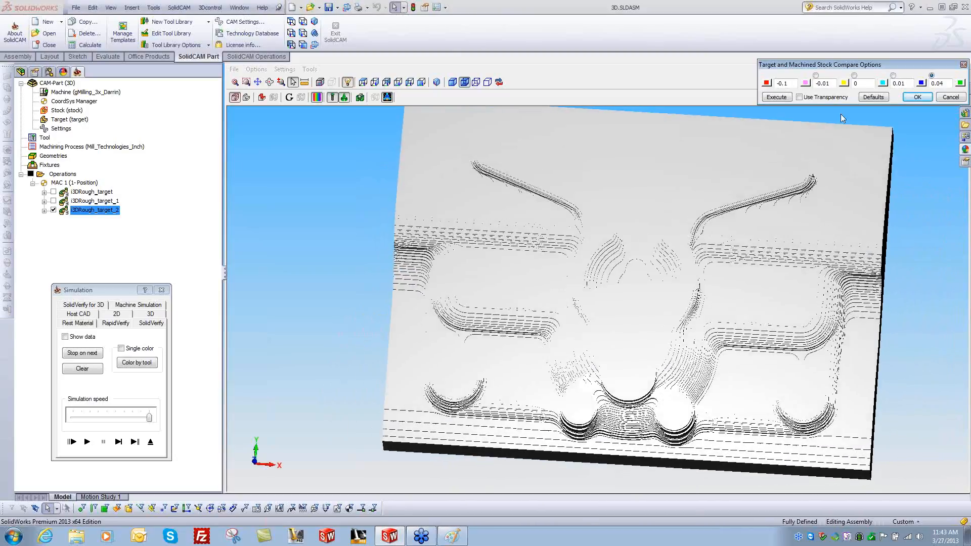
left_click(777, 97)
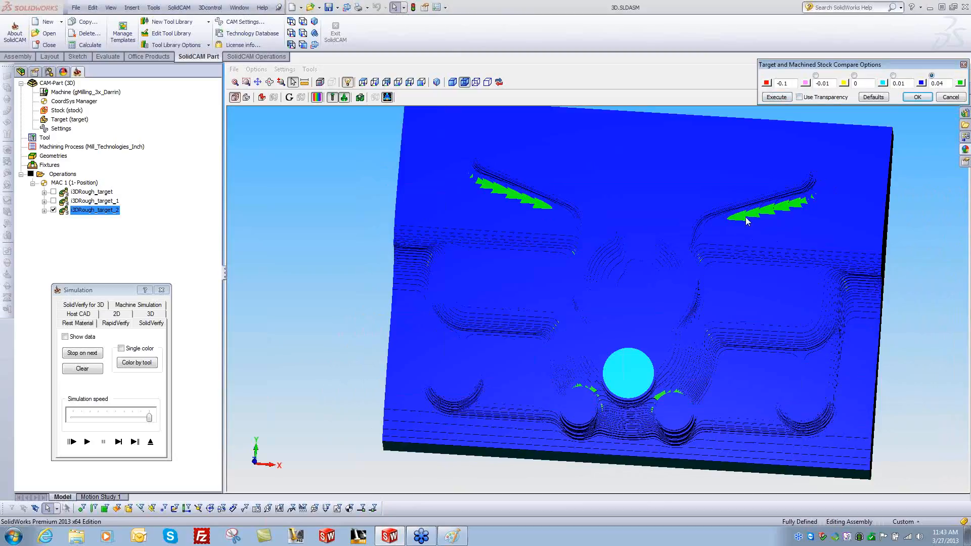
- Raise the largest positive deviation limit to .06 and rerun the stock comparison
double_click(948, 82)
type(".06")
left_click(778, 96)
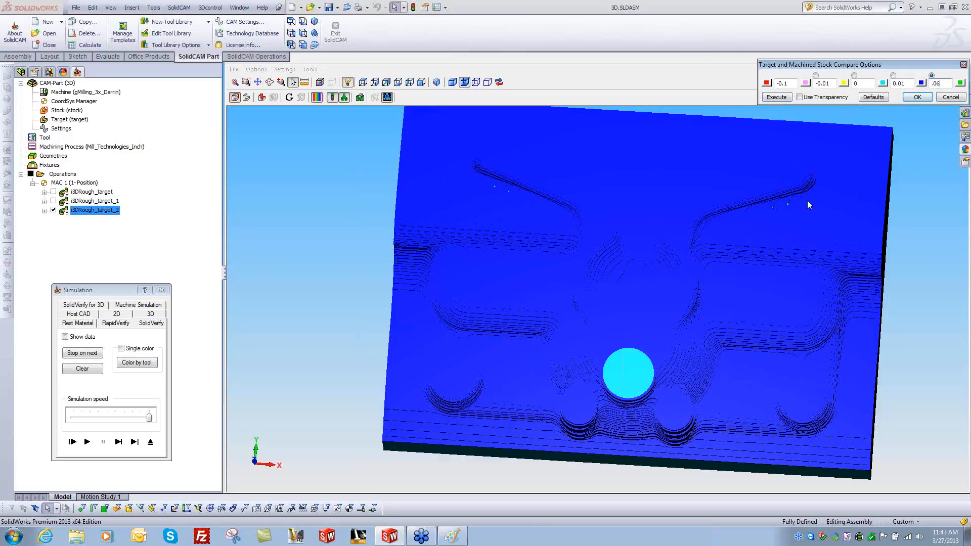
- Lower the largest positive deviation limit to .03, rerun the comparison and examine the remaining material on the part
left_click_drag(943, 84, 921, 88)
key("BackSpace")
type(".03")
left_click(777, 97)
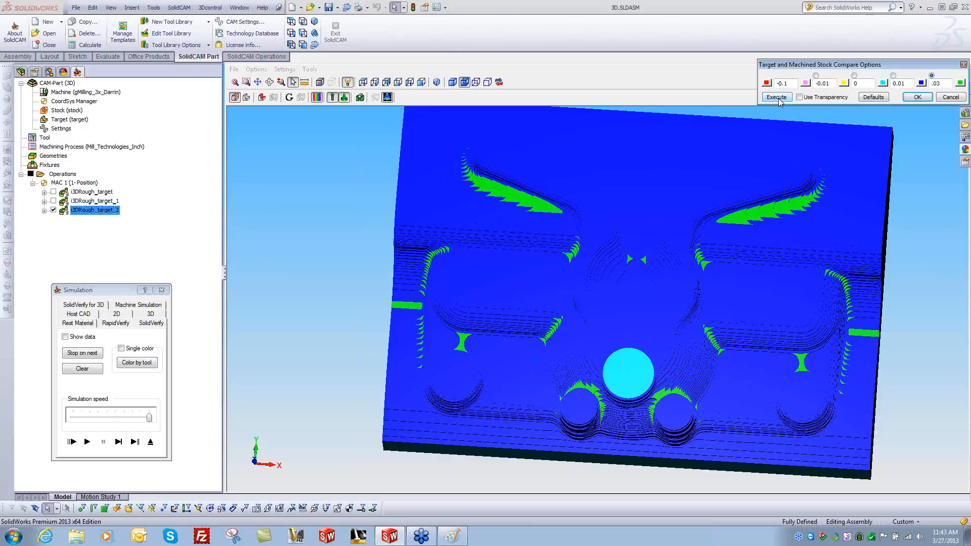
middle_click_drag(781, 103, 800, 115)
left_click(782, 97)
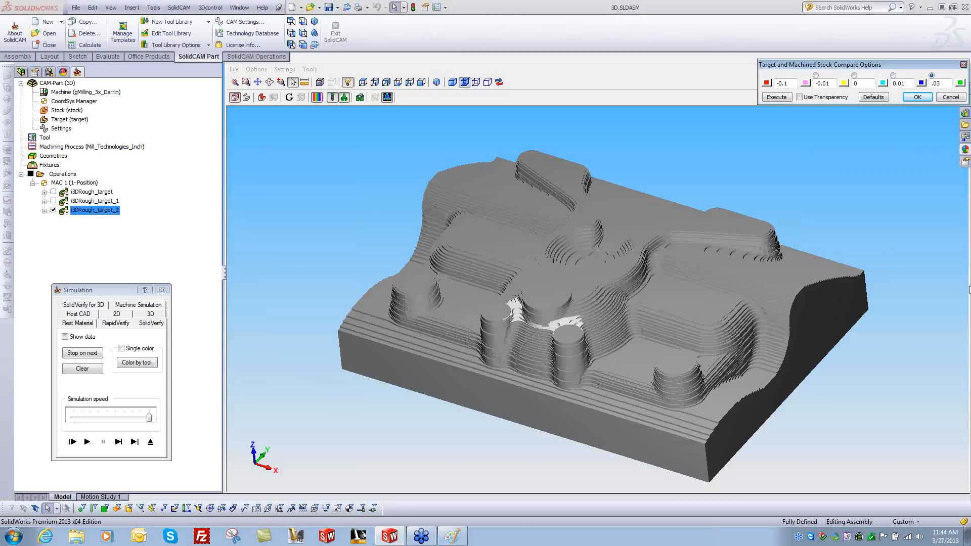
- Accept the comparison options, then close the simulation and the iMachining operation
left_click(917, 97)
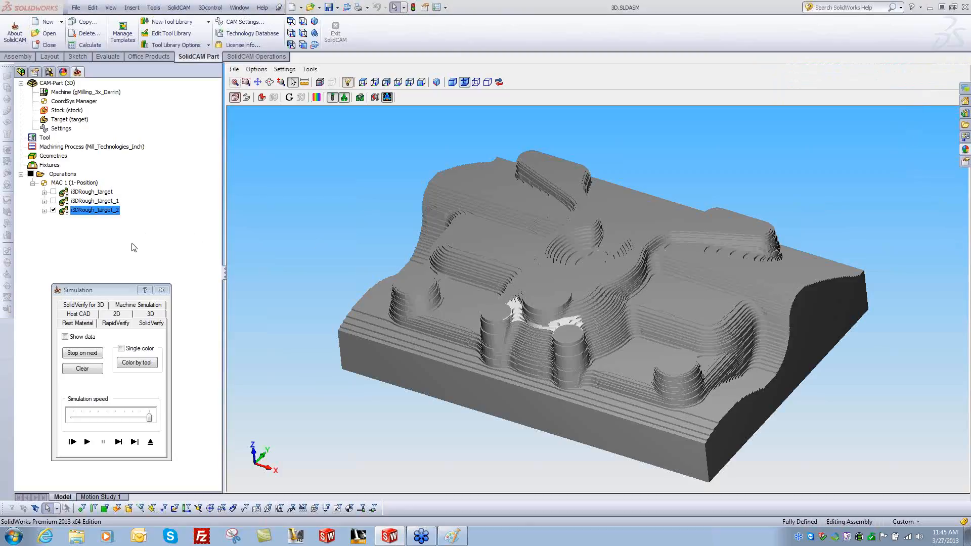
left_click(162, 290)
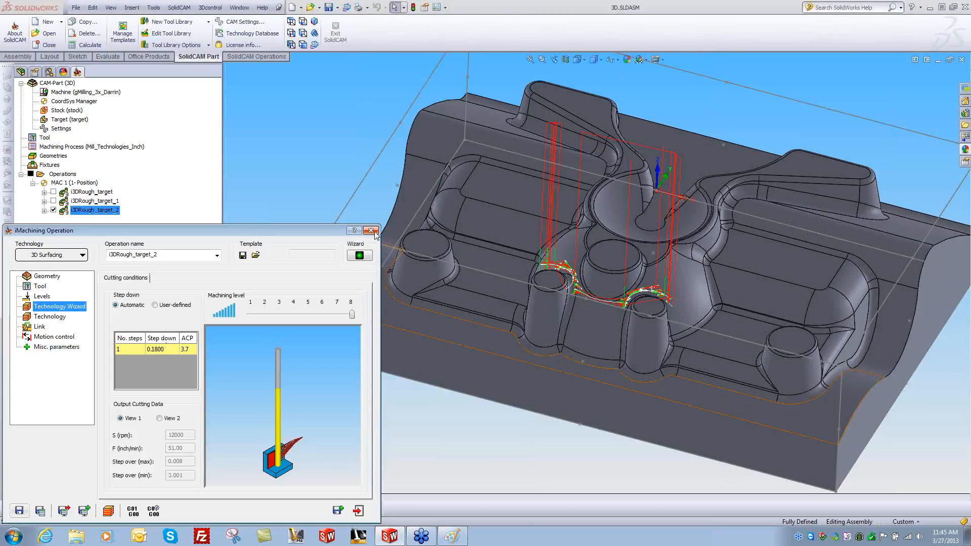
left_click(365, 241)
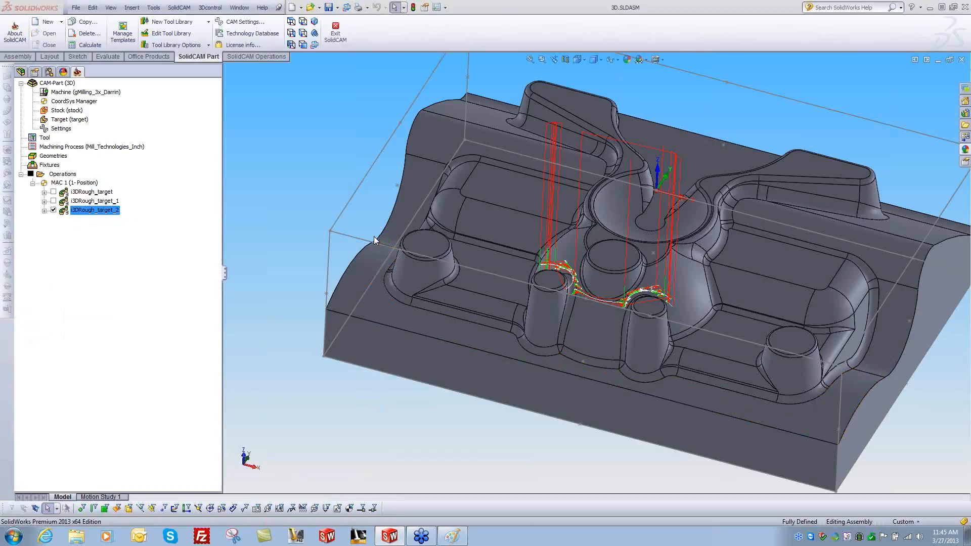
- Hide the toolpath of i3DRough_target_2 and show the mold part in the CAM isometric view
left_click(53, 210)
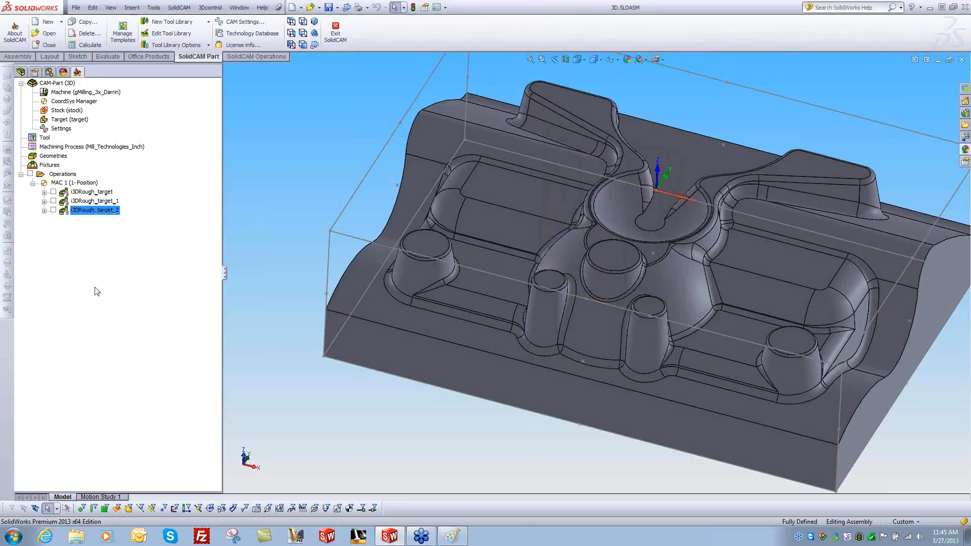
left_click(315, 22)
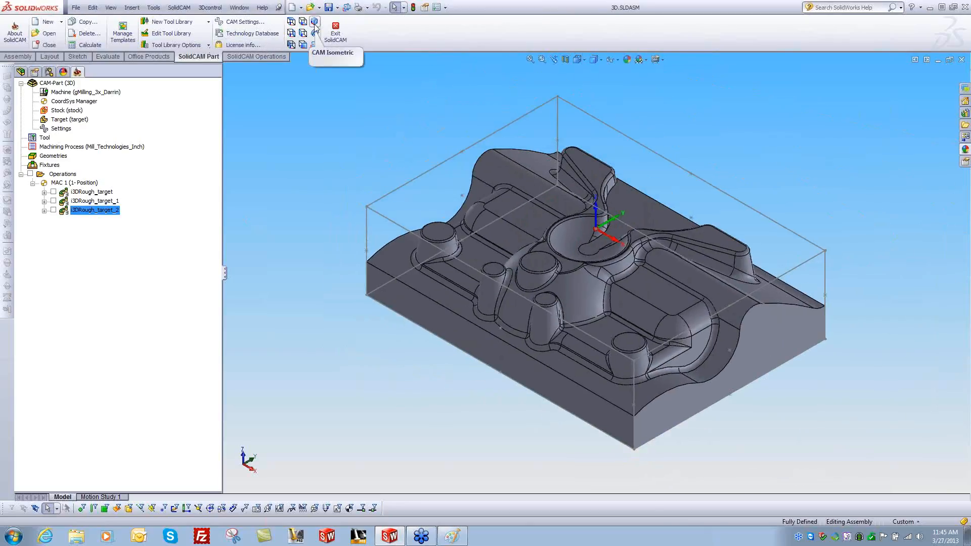